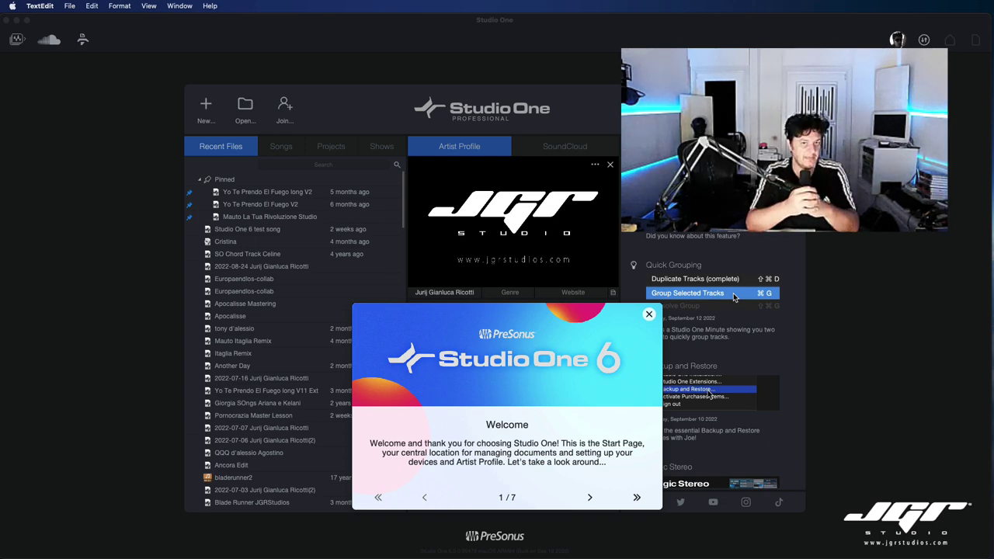
Sign in on the PreSonus website and register a software product by entering its product key
left_click(734, 297)
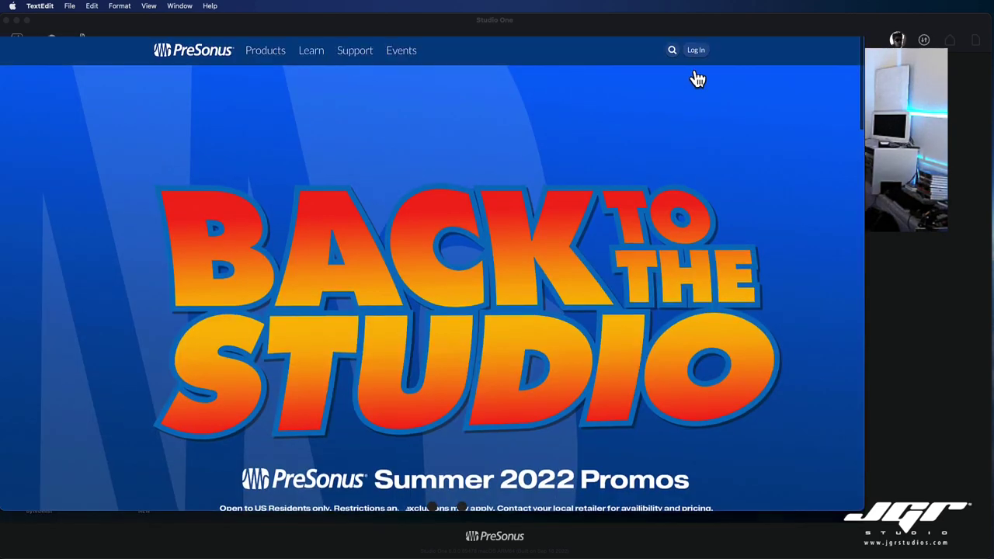
left_click(677, 129)
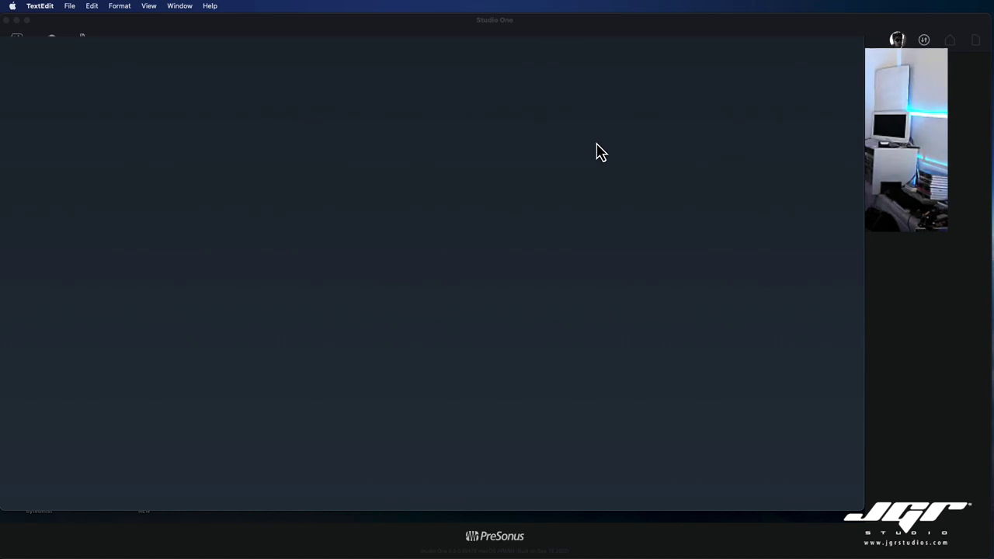
left_click(734, 106)
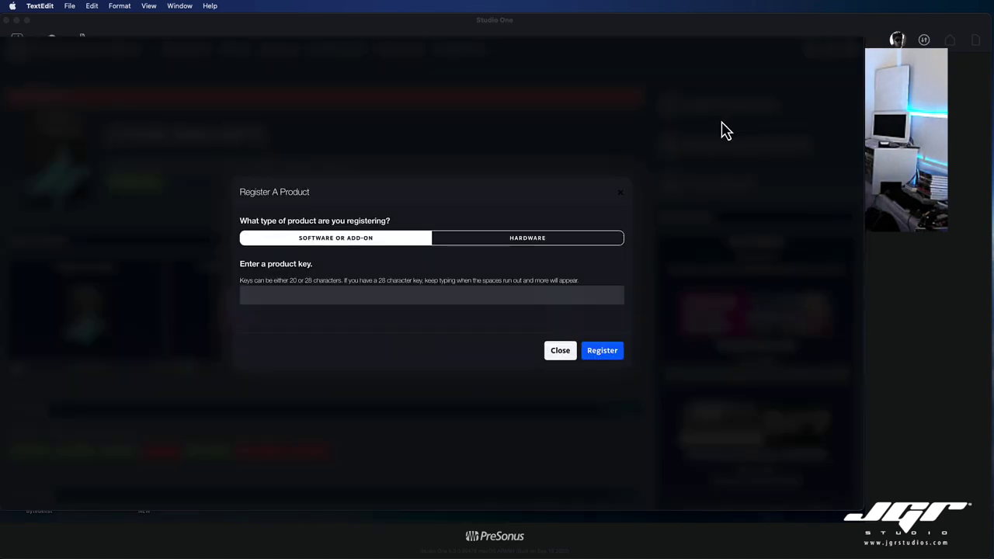
left_click(430, 293)
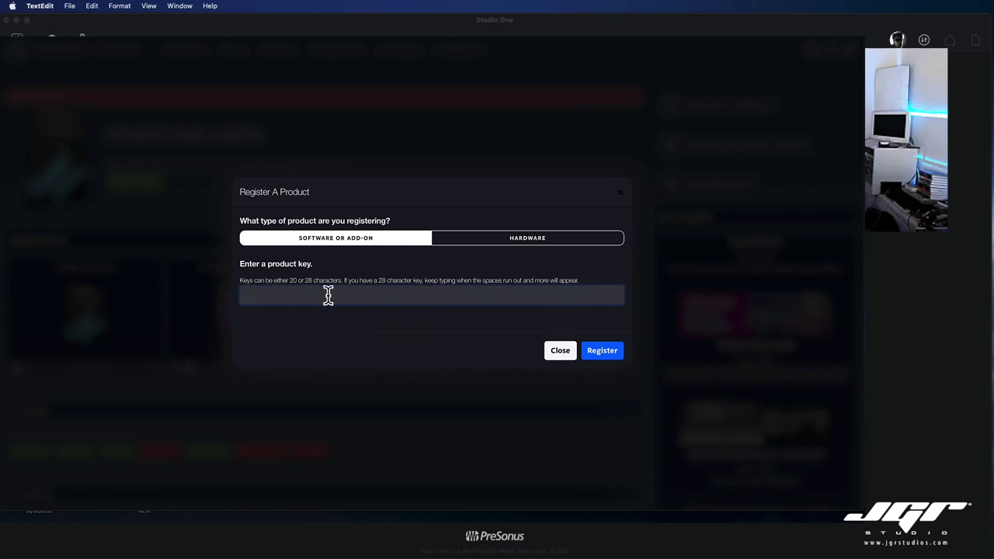
type("sdfg-sdfg-")
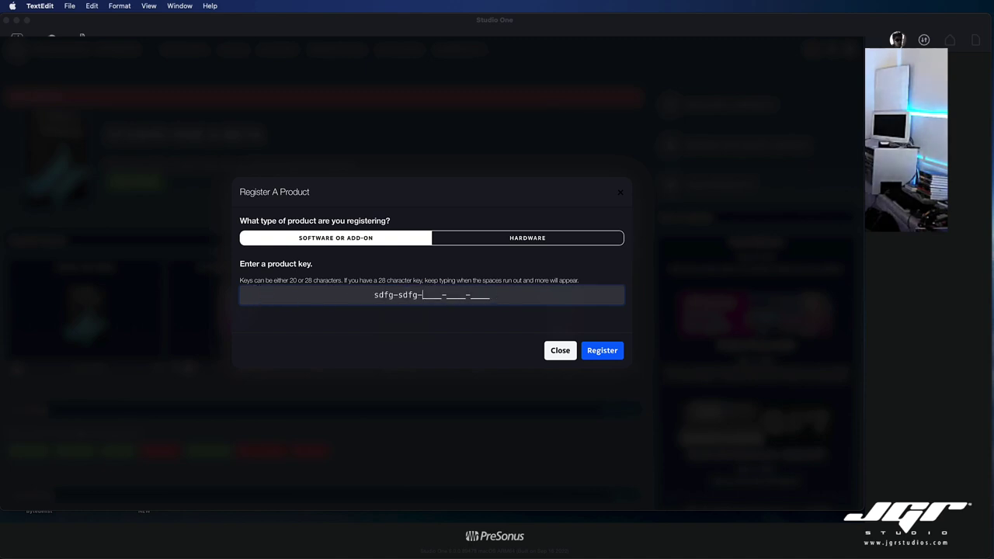
type("sdfg-sdfg-sdfg")
left_click(603, 354)
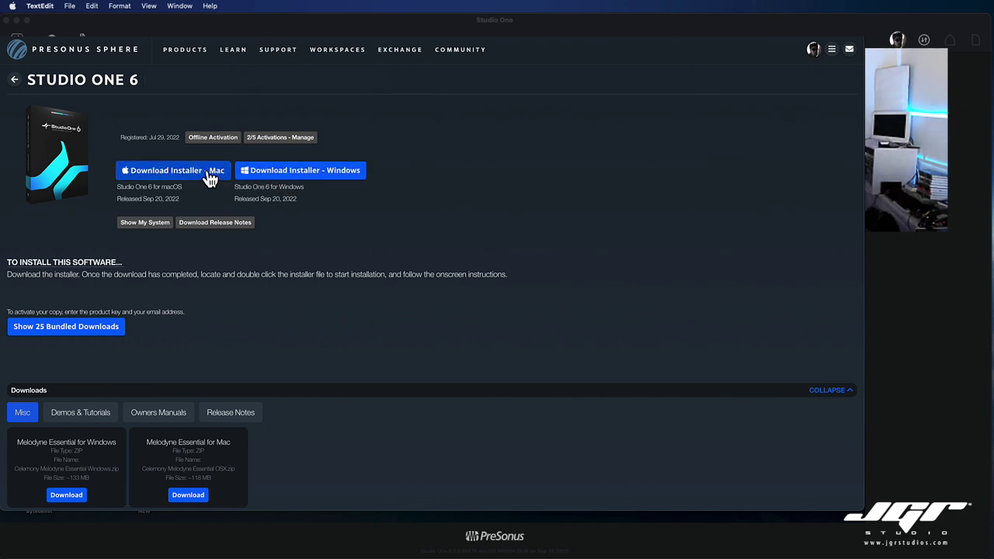
Show the bundled downloads for Studio One 6 and look through the list
left_click(109, 329)
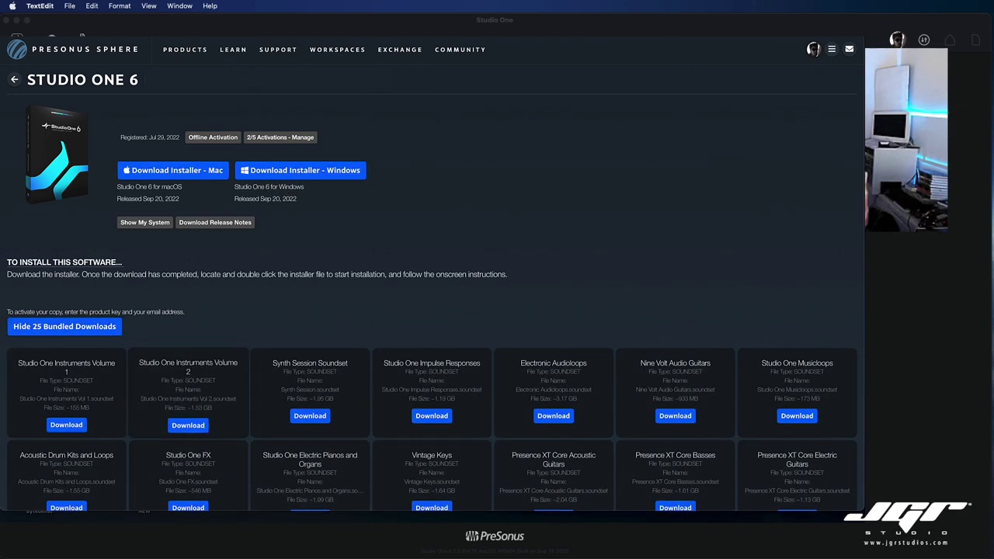
scroll(216, 350, "down", 5)
scroll(216, 350, "up", 5)
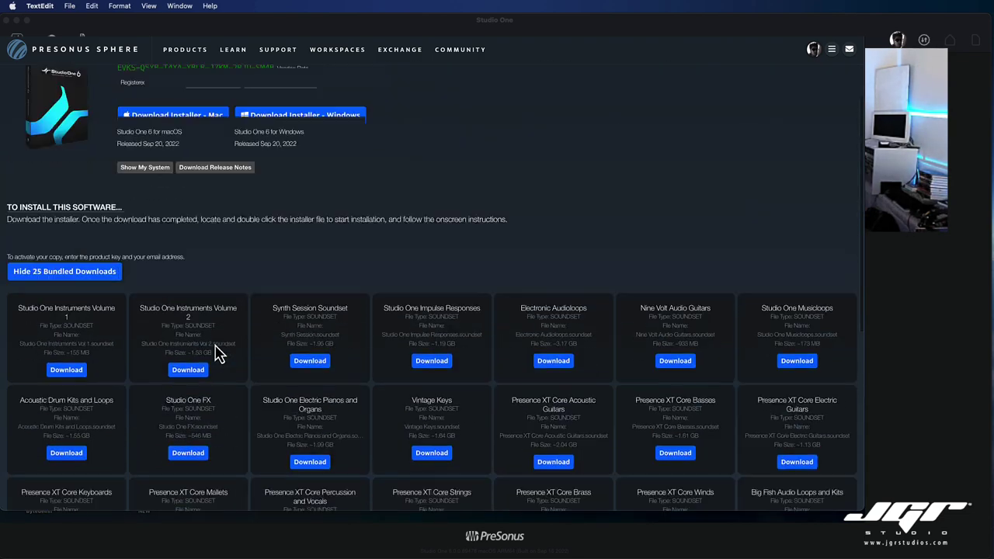
scroll(215, 347, "up", 2)
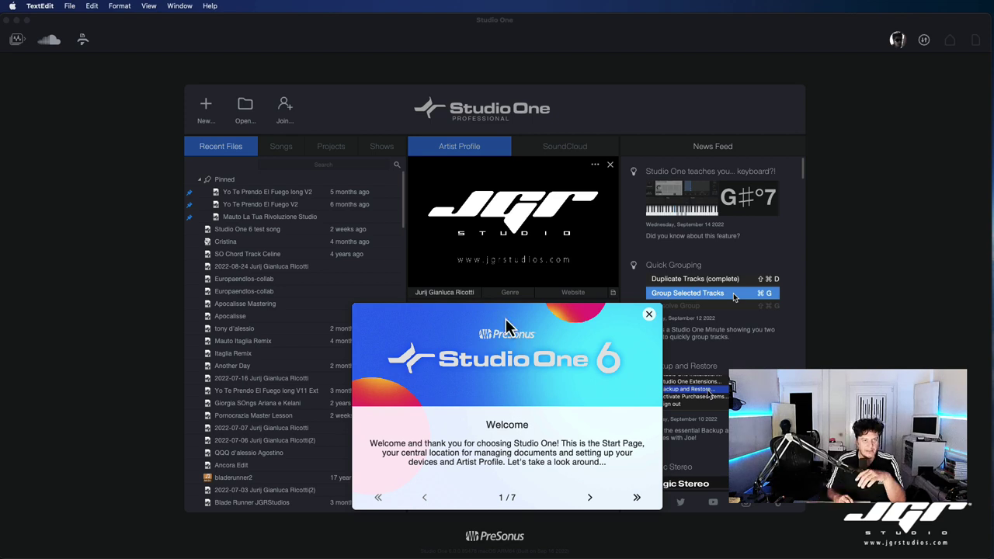
Step through the Studio One 6 welcome tour from the Welcome page to the Learn more page and leave it
left_click_drag(506, 319, 506, 305)
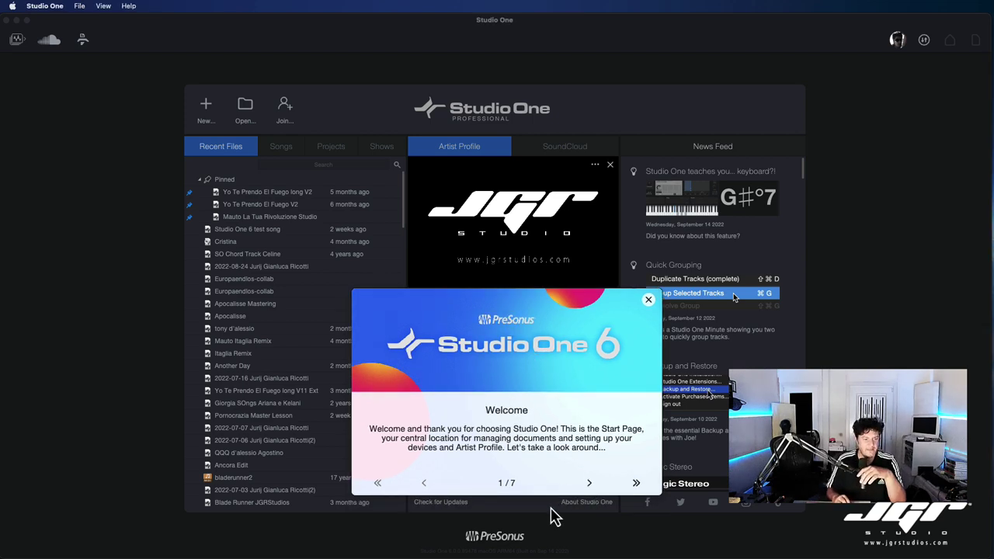
left_click(590, 484)
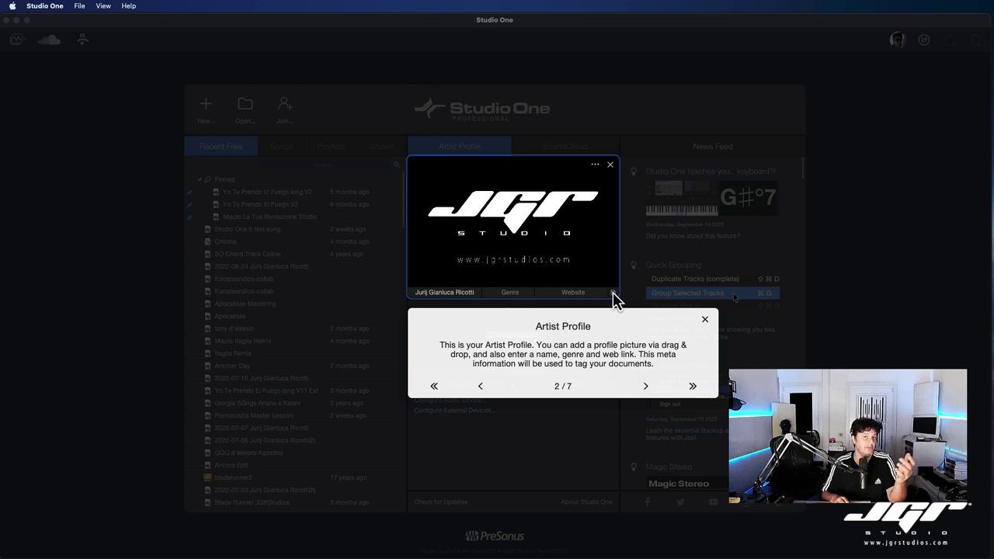
left_click(647, 388)
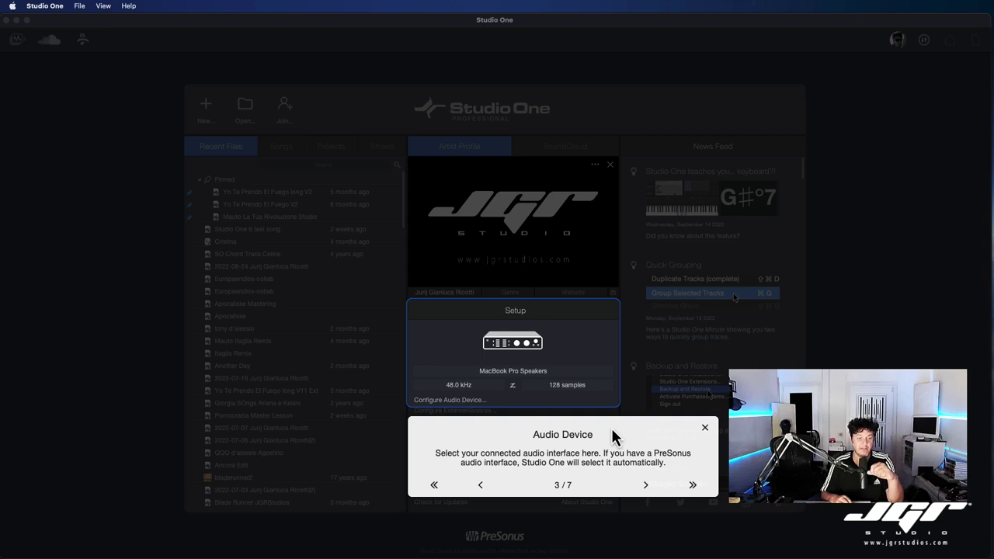
left_click(646, 485)
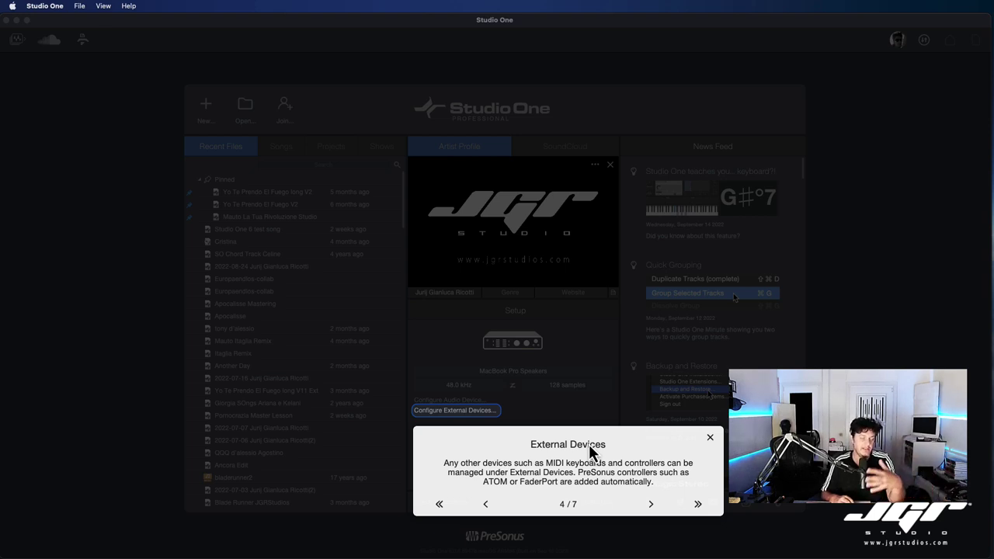
key("Right")
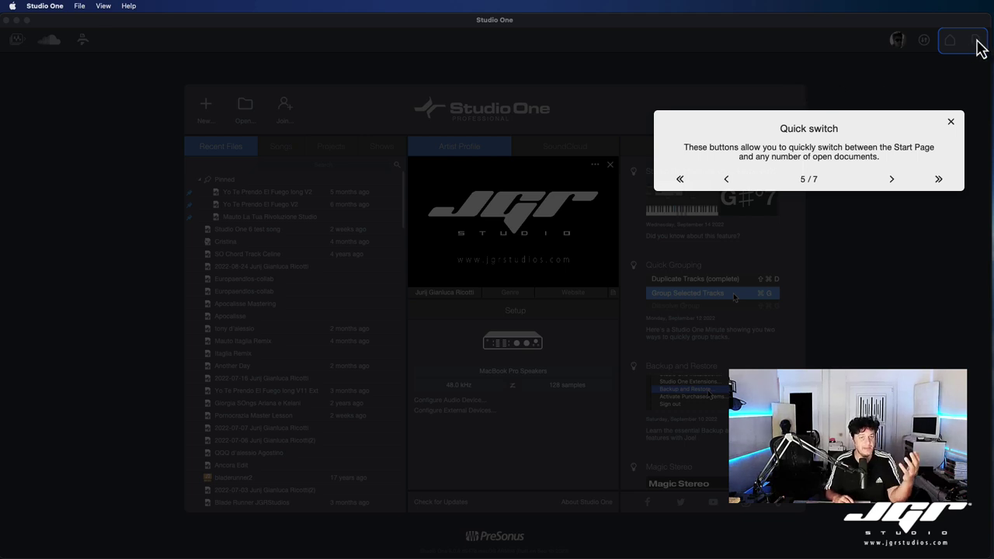
left_click(892, 180)
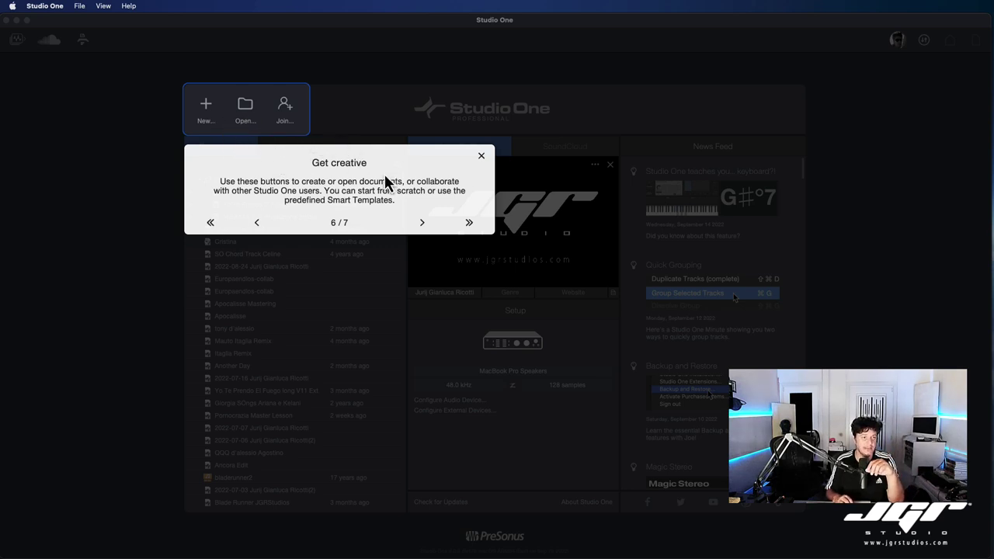
left_click(422, 223)
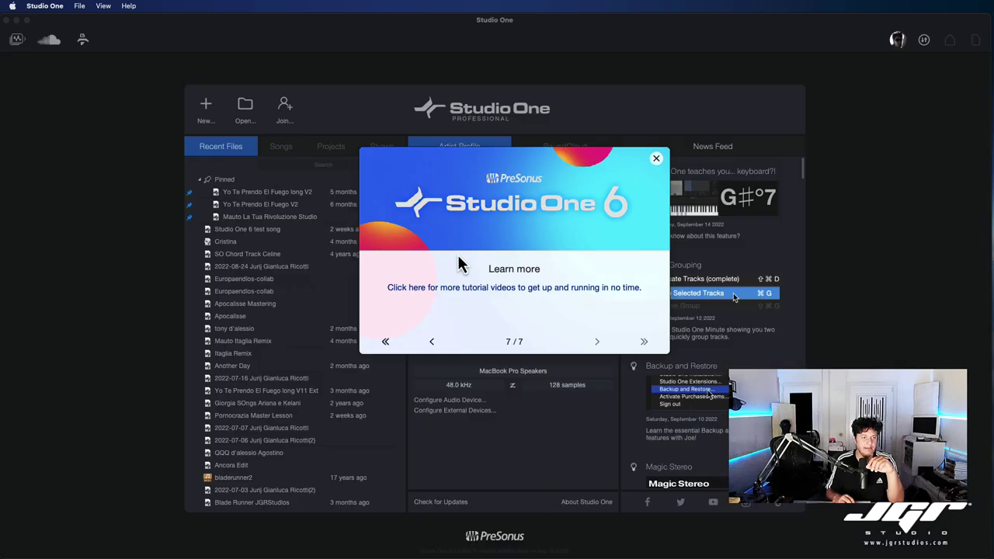
left_click(467, 295)
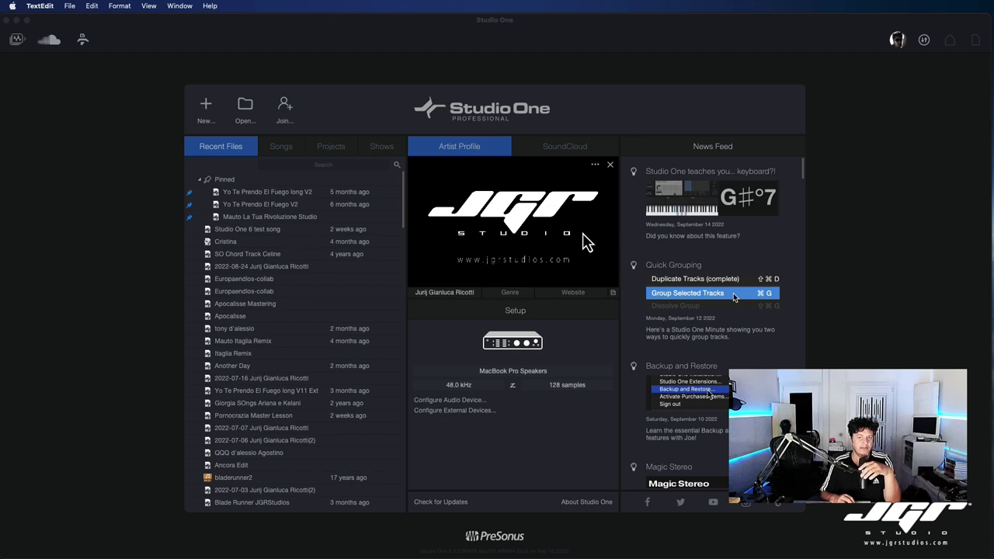
Open Studio One Installation and look through the content packages available for download
left_click(92, 33)
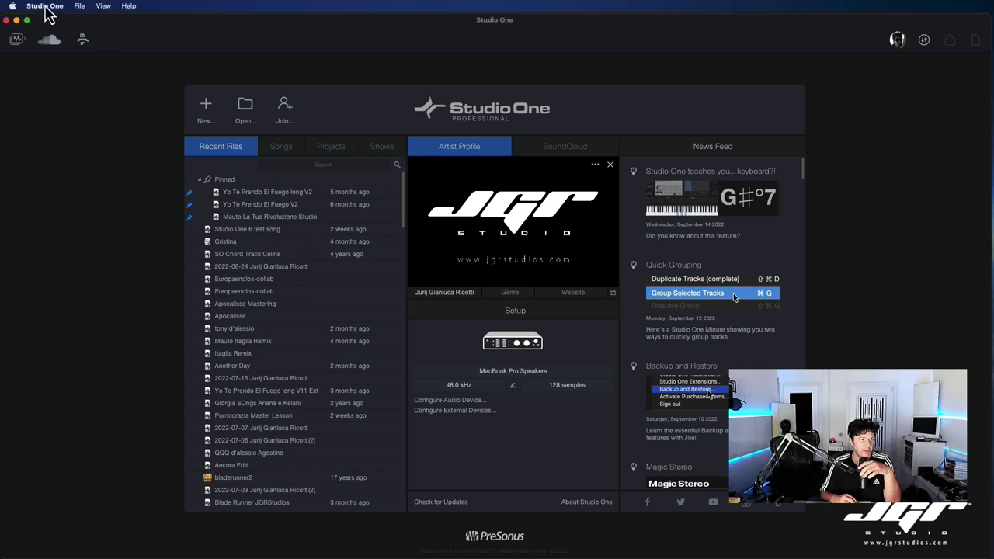
left_click(45, 6)
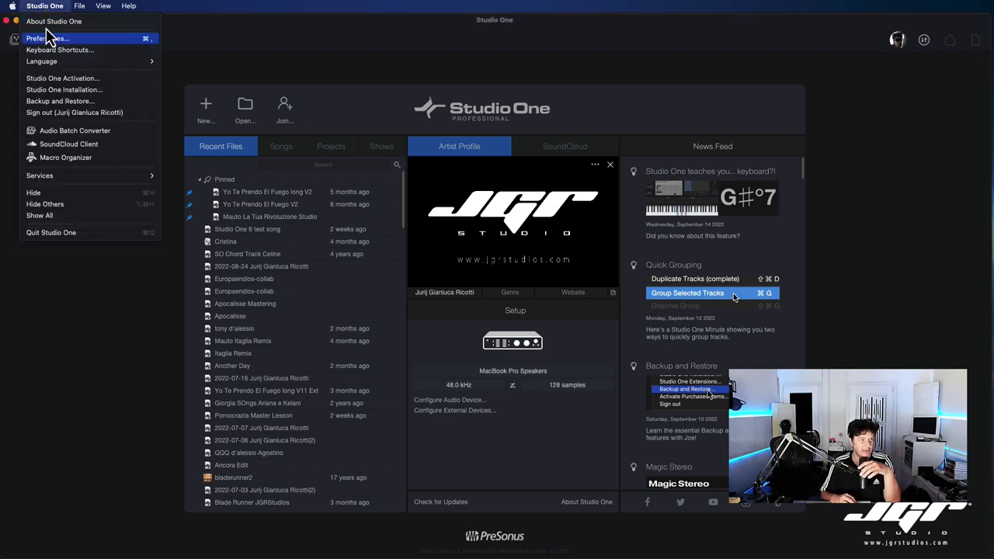
left_click(60, 90)
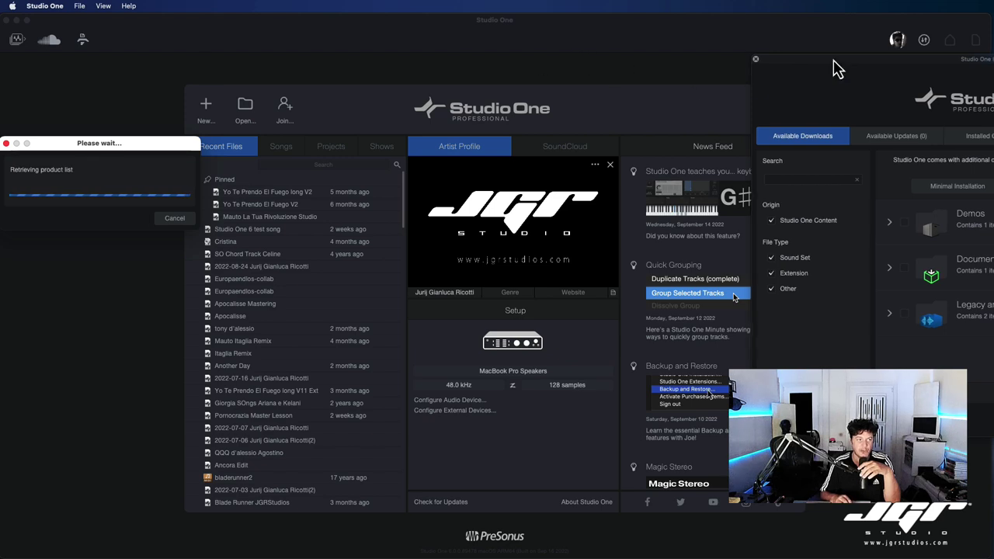
left_click_drag(837, 69, 381, 93)
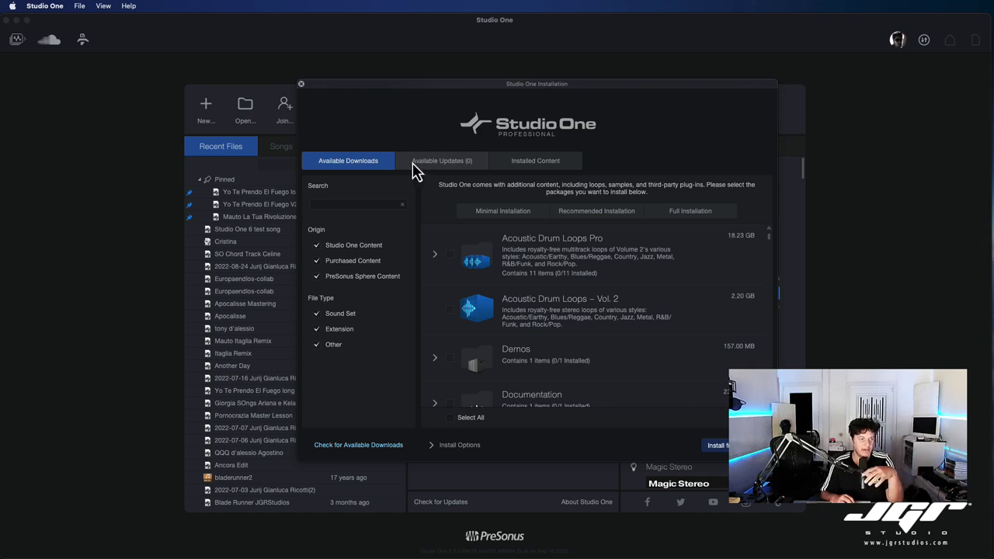
scroll(472, 303, "down", 1)
scroll(473, 304, "down", 3)
scroll(466, 287, "up", 4)
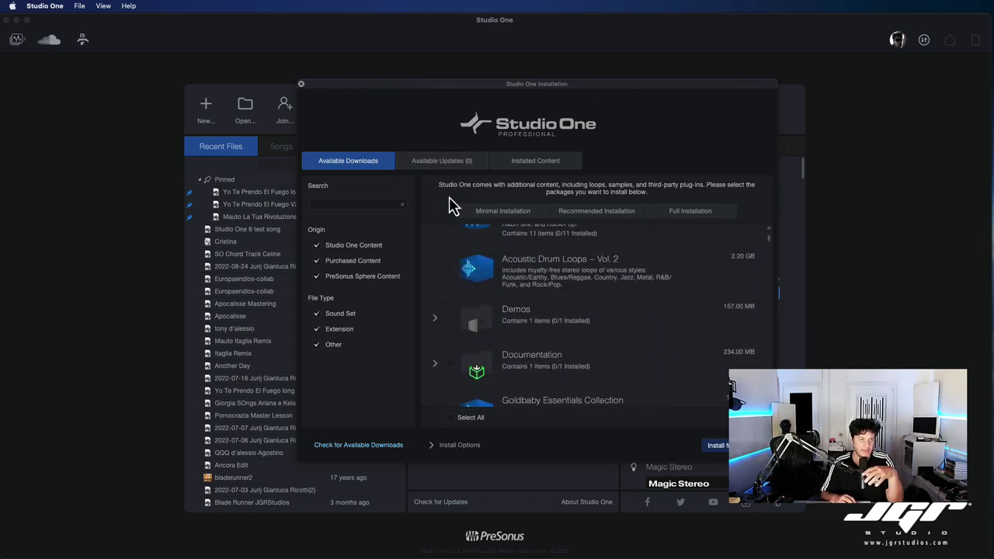
Check the available updates and look through the installed content list
left_click(433, 164)
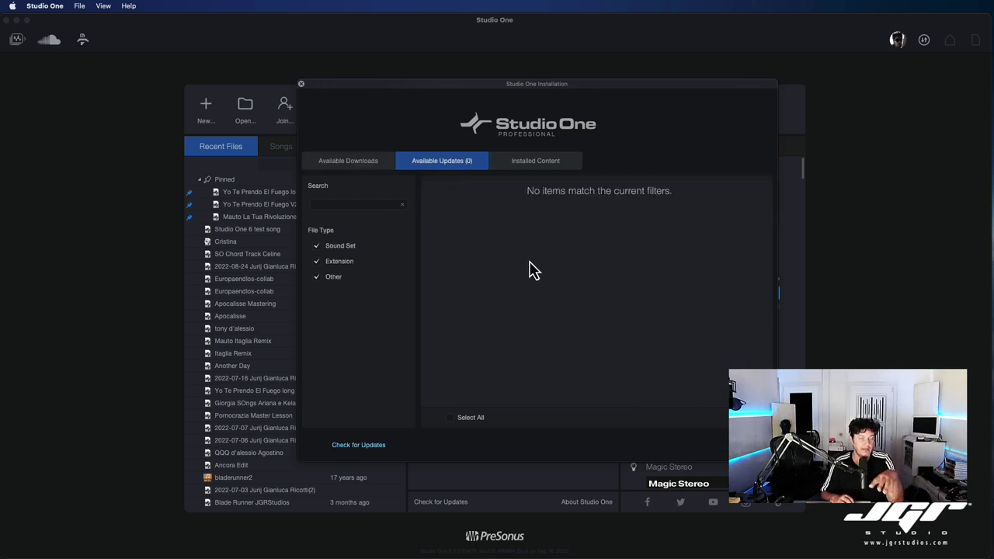
left_click(532, 164)
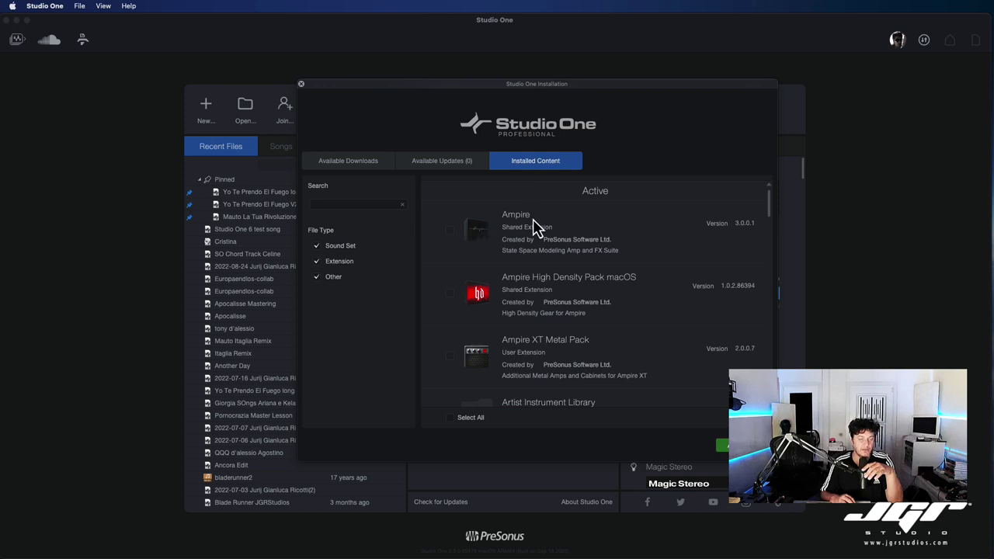
scroll(533, 221, "down", 12)
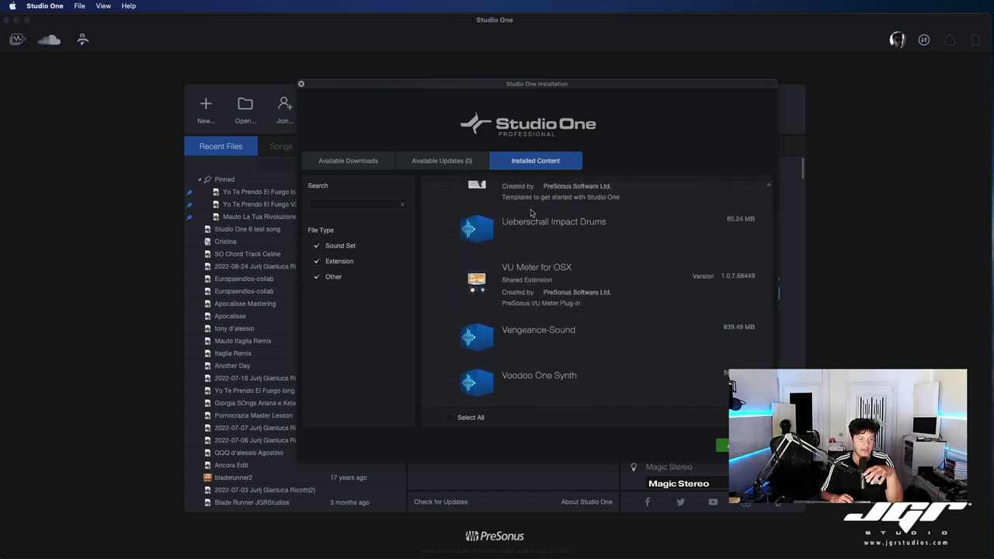
scroll(531, 214, "up", 15)
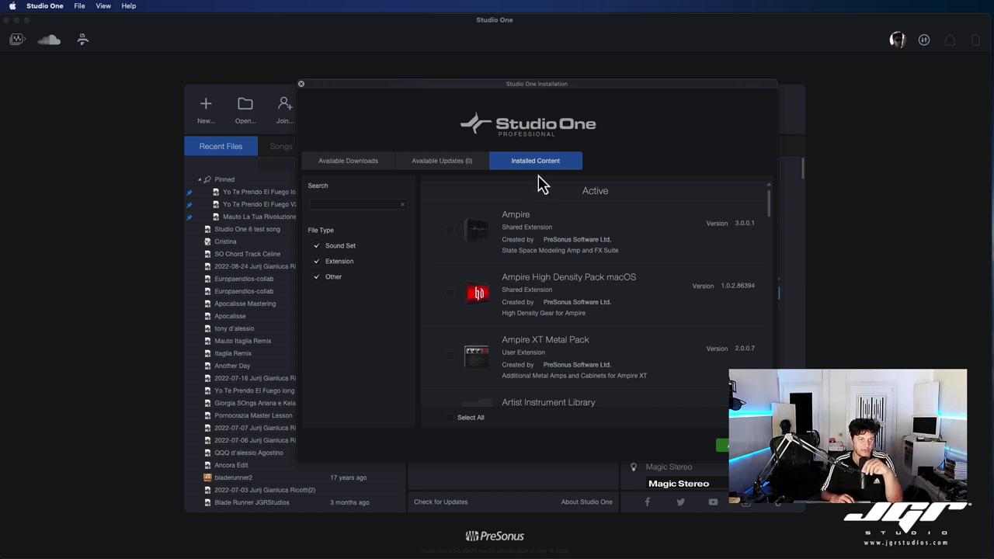
Examine the install selection and contents of the Acoustic Drum Loops Pro download, leave it unselected and close the installation window
left_click(359, 165)
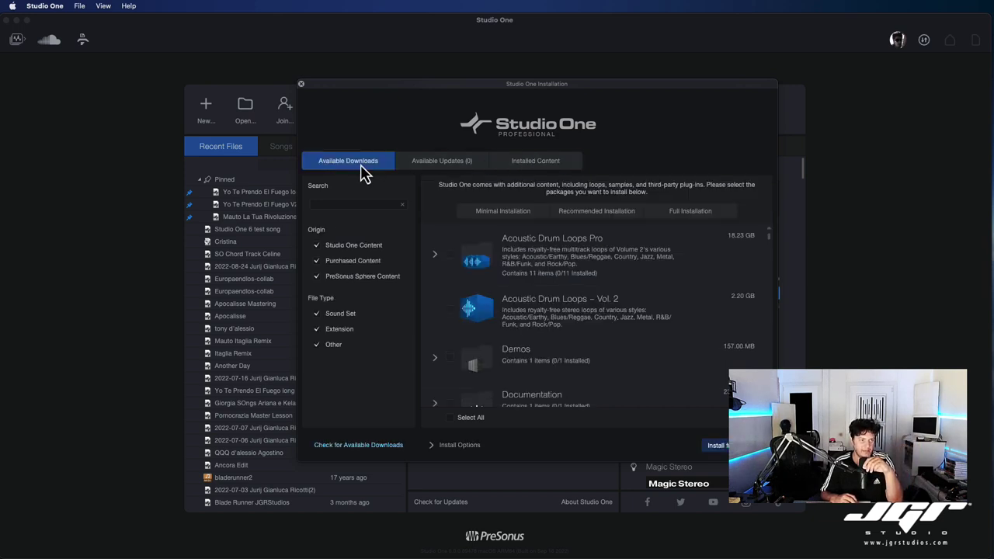
left_click(451, 257)
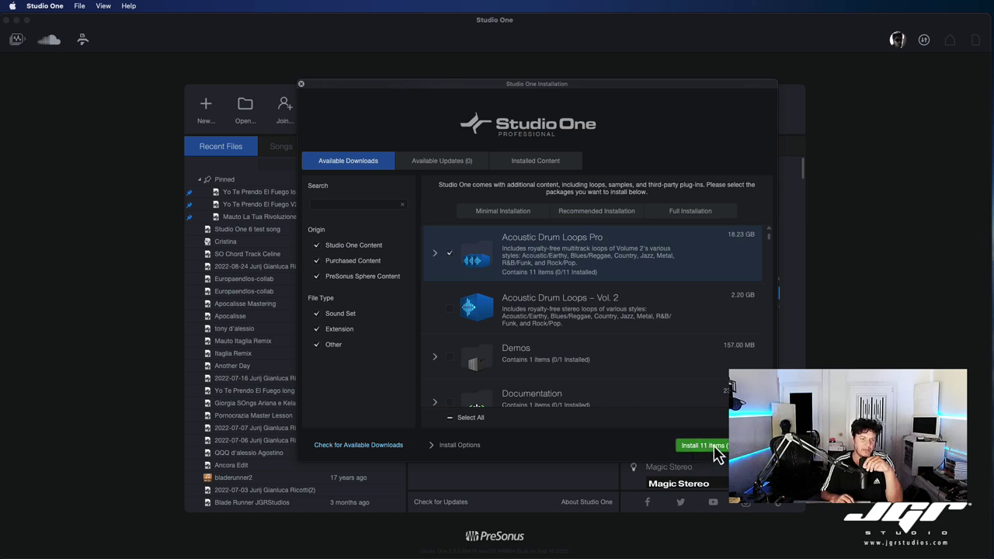
left_click(436, 254)
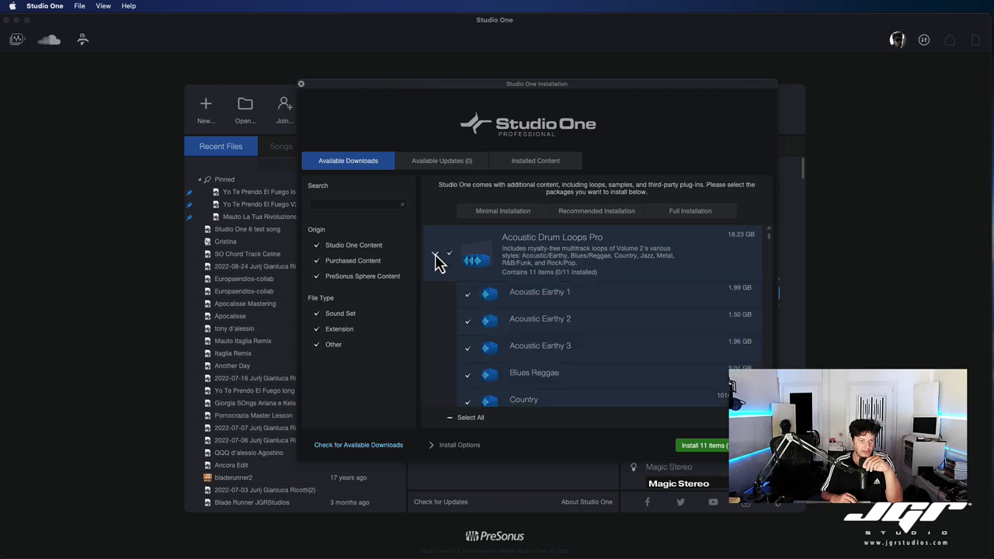
left_click(436, 256)
left_click(449, 255)
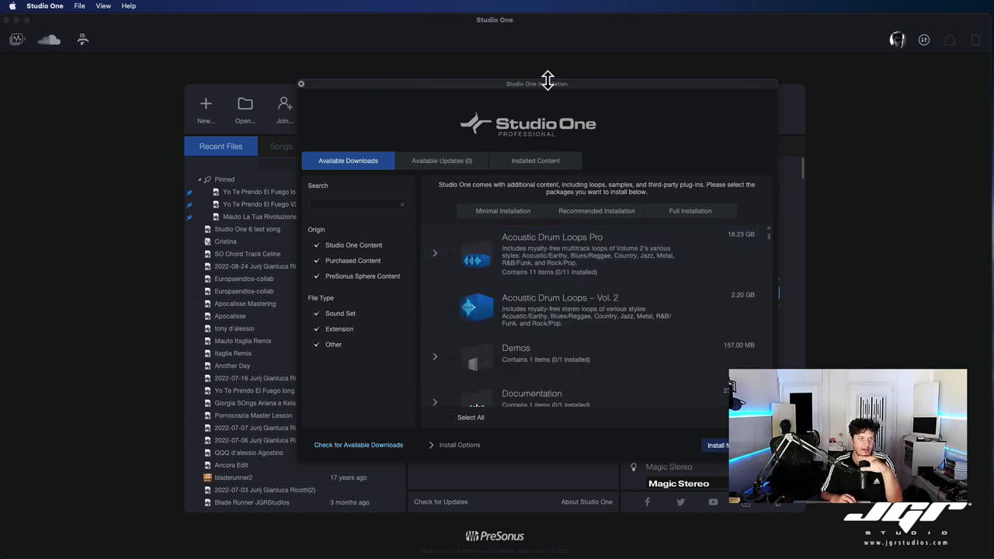
left_click_drag(555, 87, 522, 71)
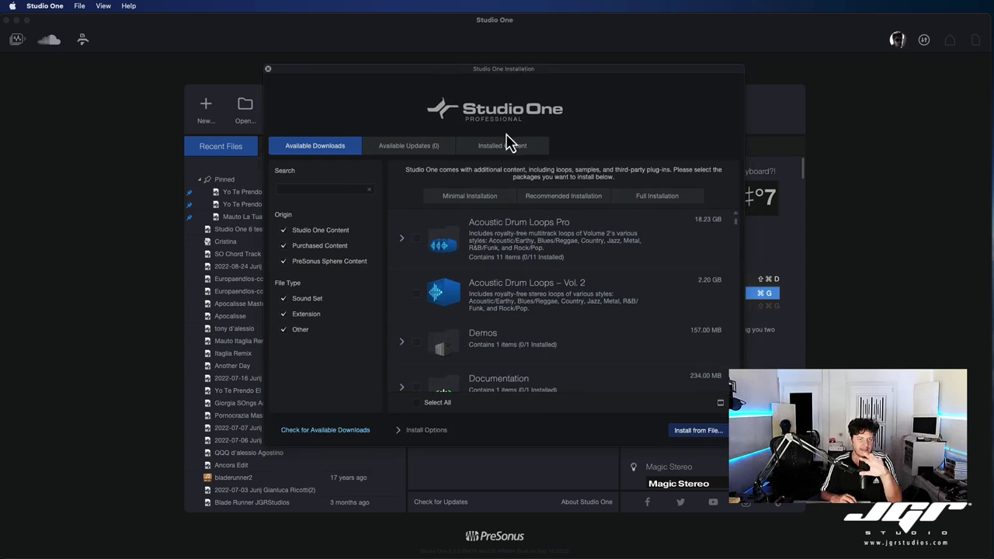
left_click(268, 69)
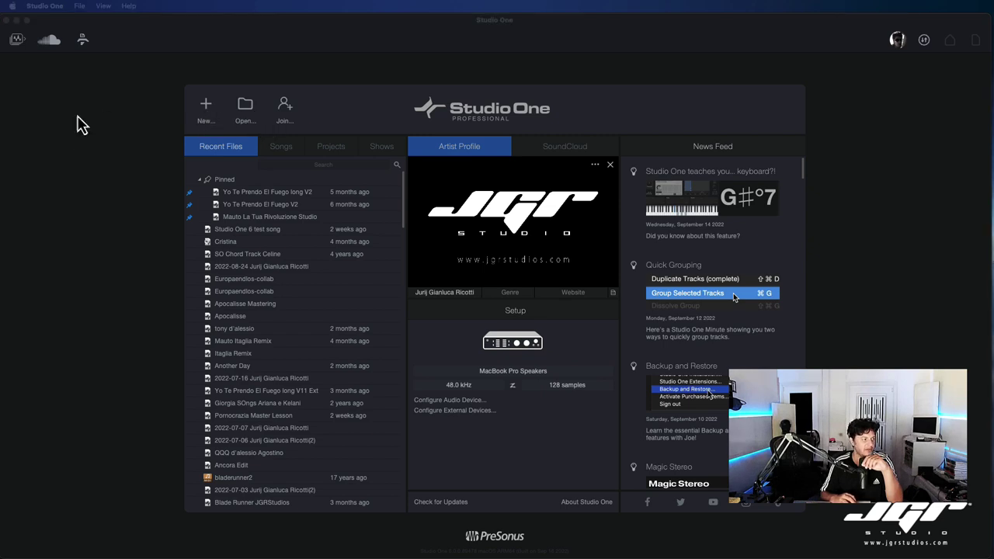
Open the new document setup and look through its templates from Record and Mix to Demos
left_click(205, 109)
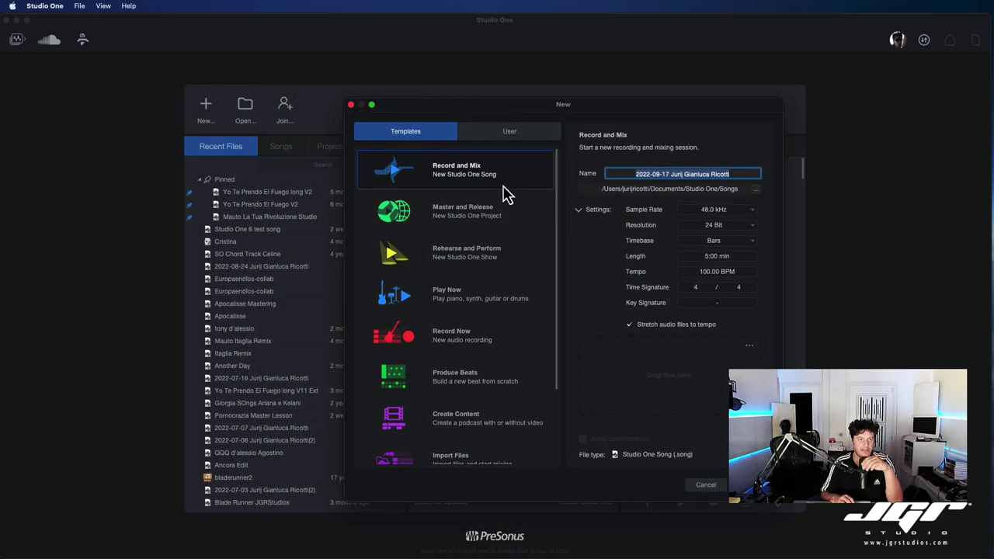
left_click(467, 224)
left_click(466, 256)
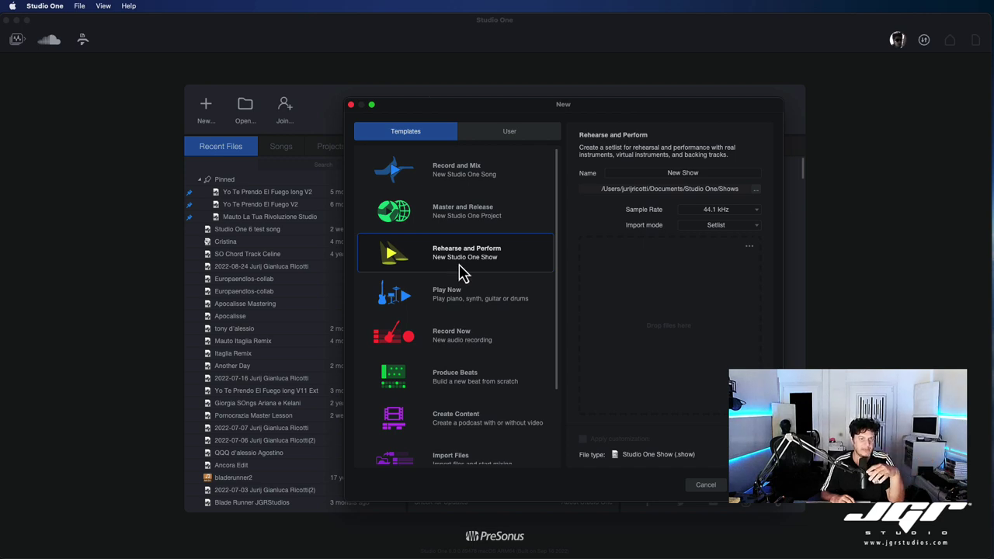
left_click(465, 306)
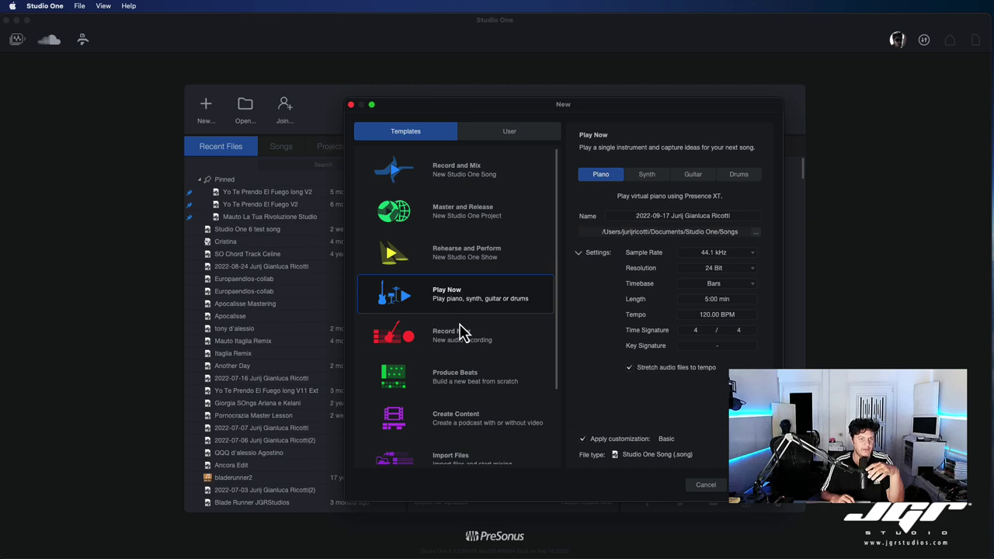
left_click(464, 351)
left_click(466, 380)
scroll(466, 377, "down", 2)
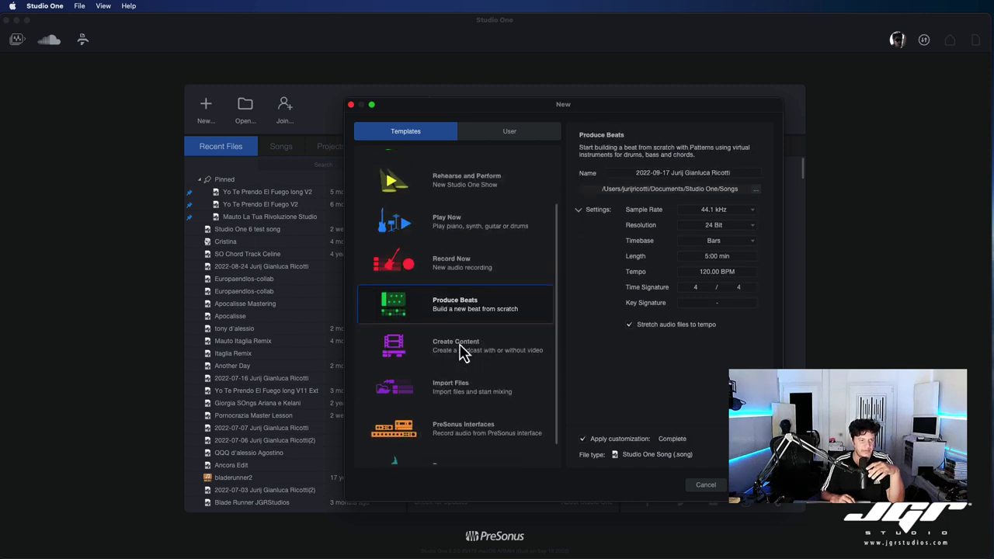
left_click(463, 354)
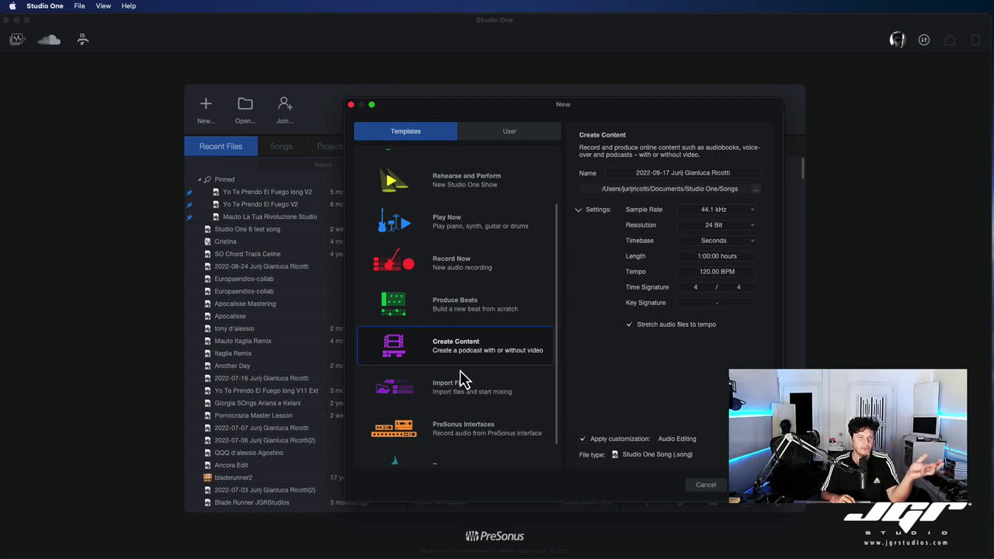
left_click(461, 399)
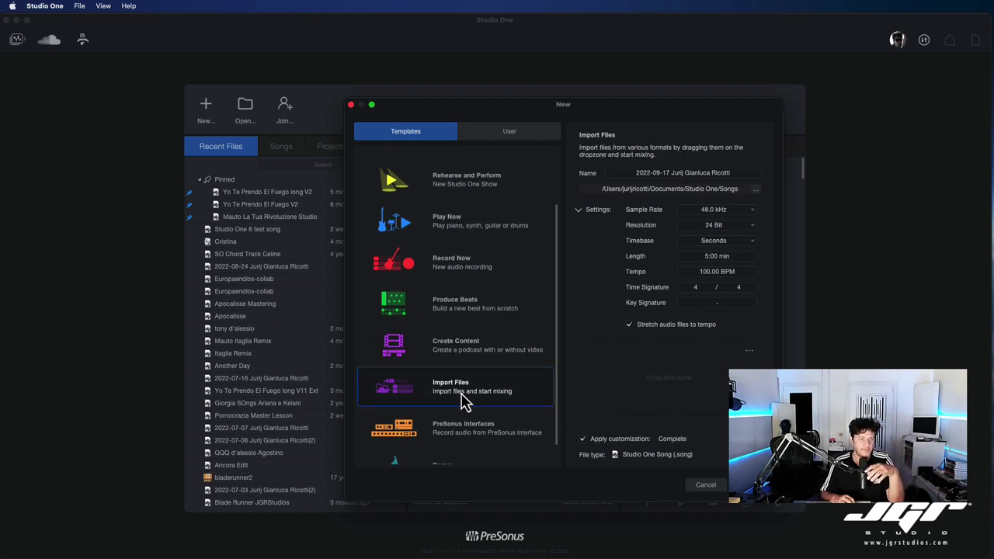
scroll(463, 403, "down", 1)
left_click(464, 402)
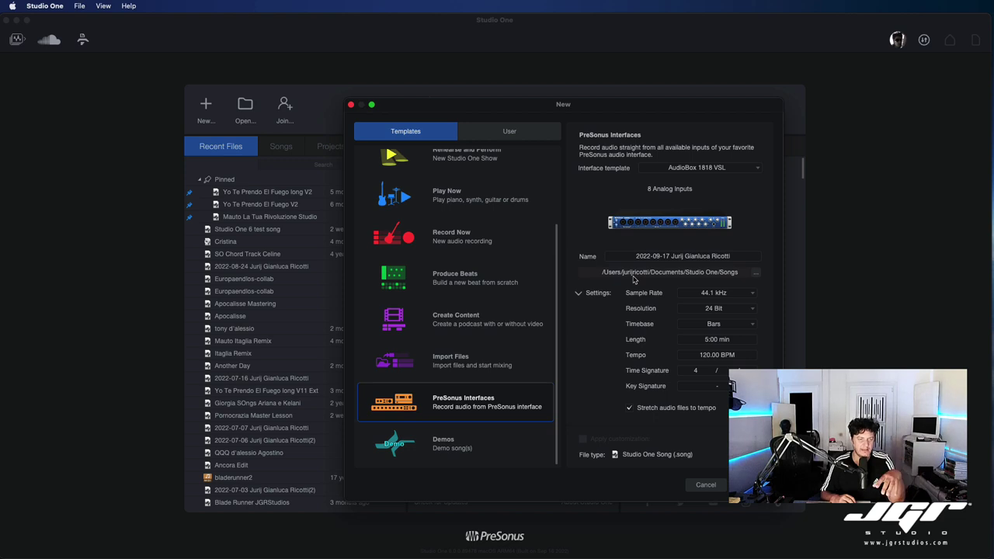
left_click(461, 457)
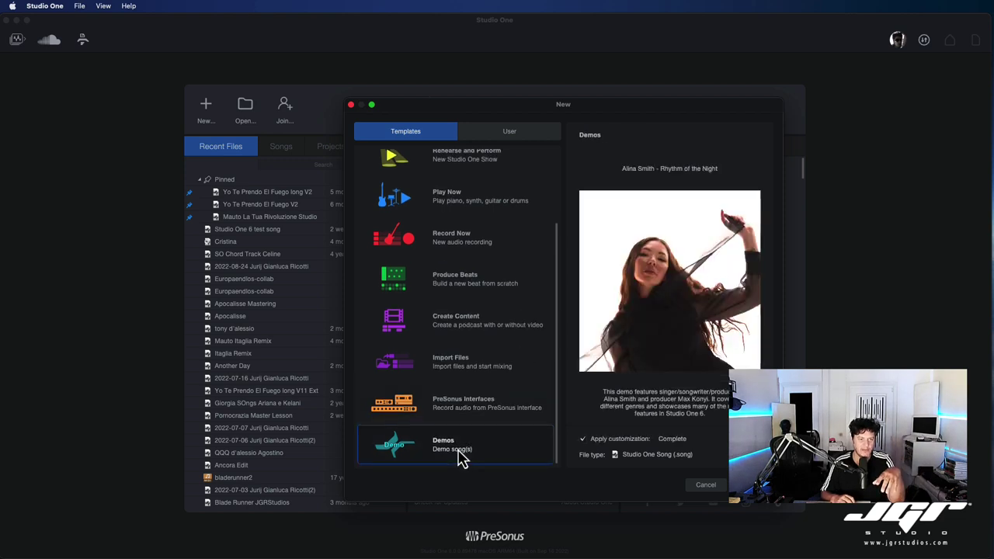
Compare the Record and Mix and Master and Release templates and check the user templates
scroll(458, 318, "up", 3)
left_click(447, 177)
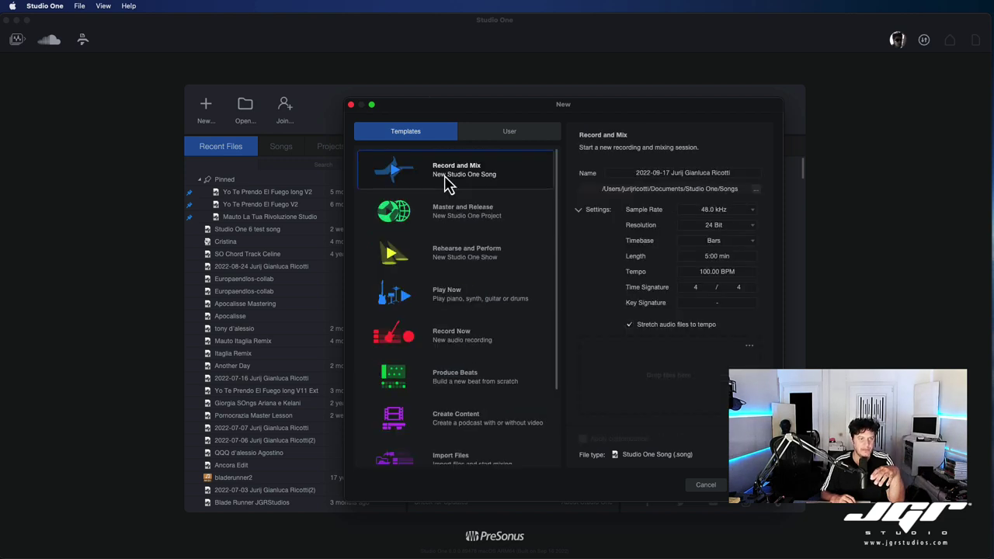
left_click(457, 225)
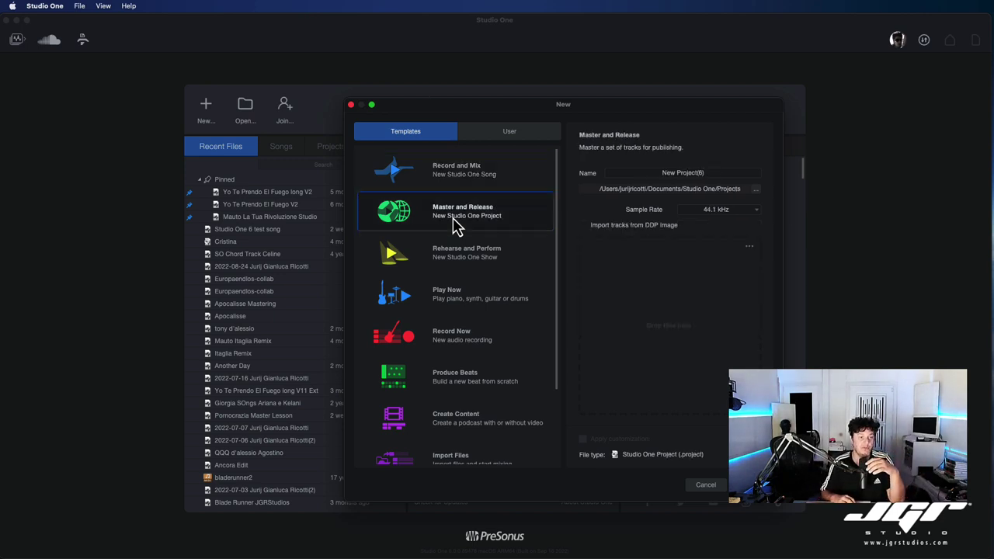
left_click(455, 192)
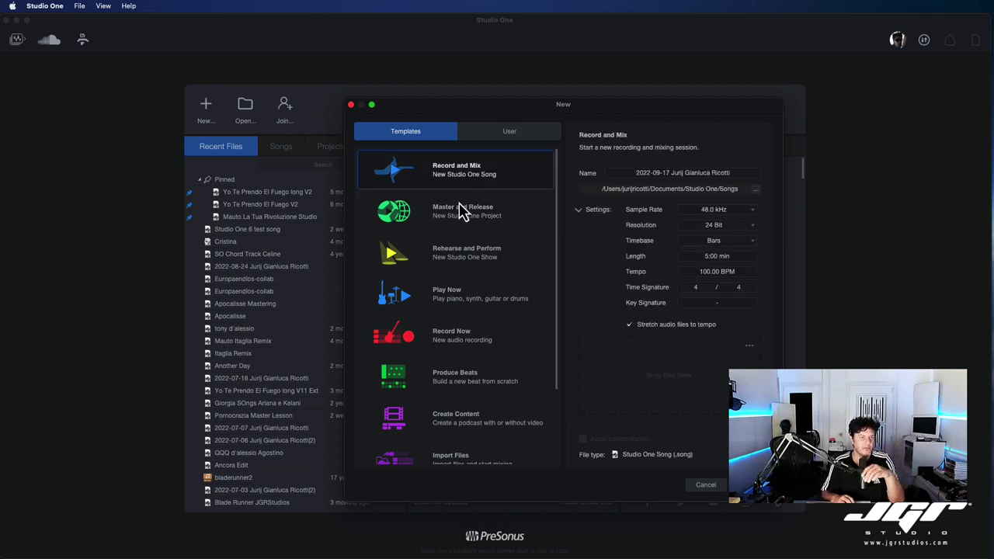
left_click(494, 134)
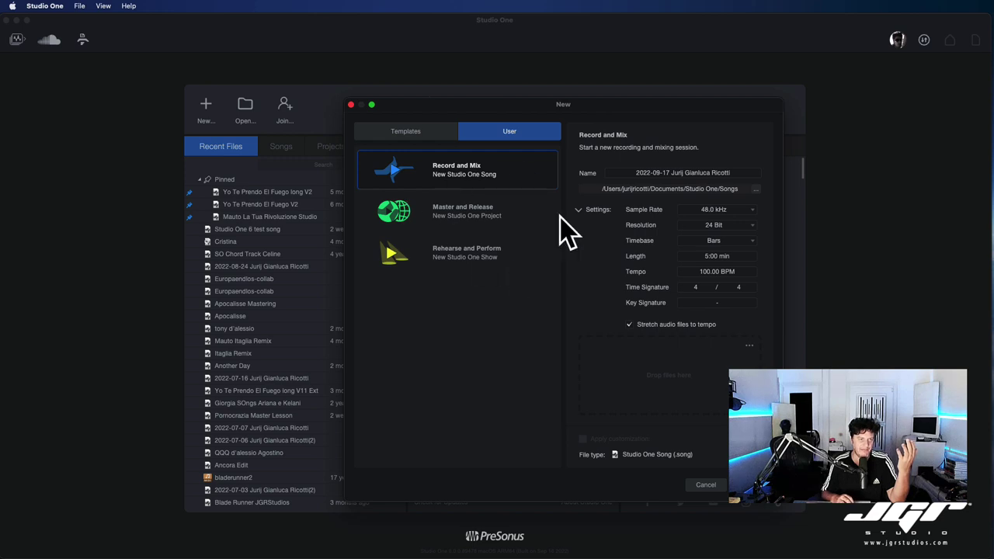
left_click(428, 132)
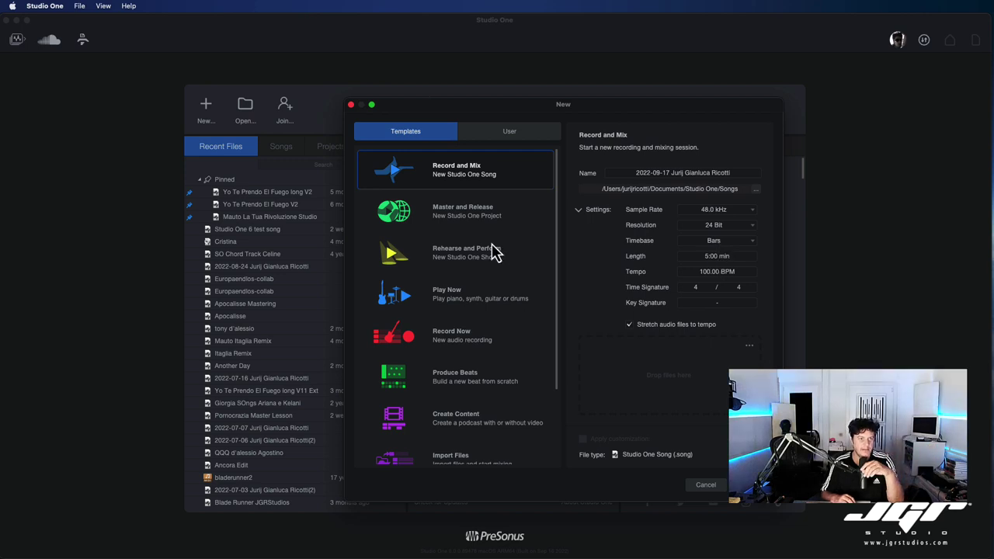
Review the Produce Beats and Master and Release templates and close the new document setup without creating anything
left_click(477, 391)
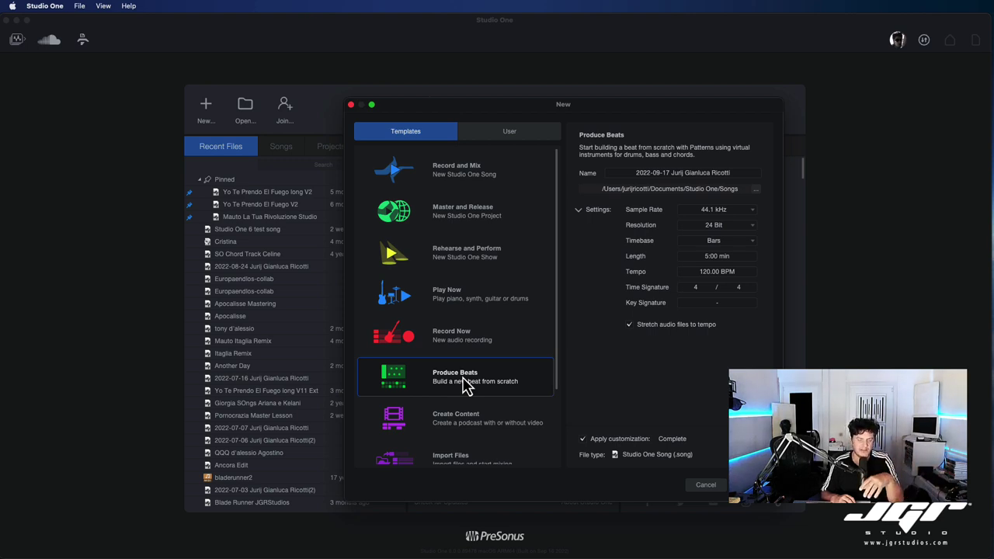
left_click(472, 222)
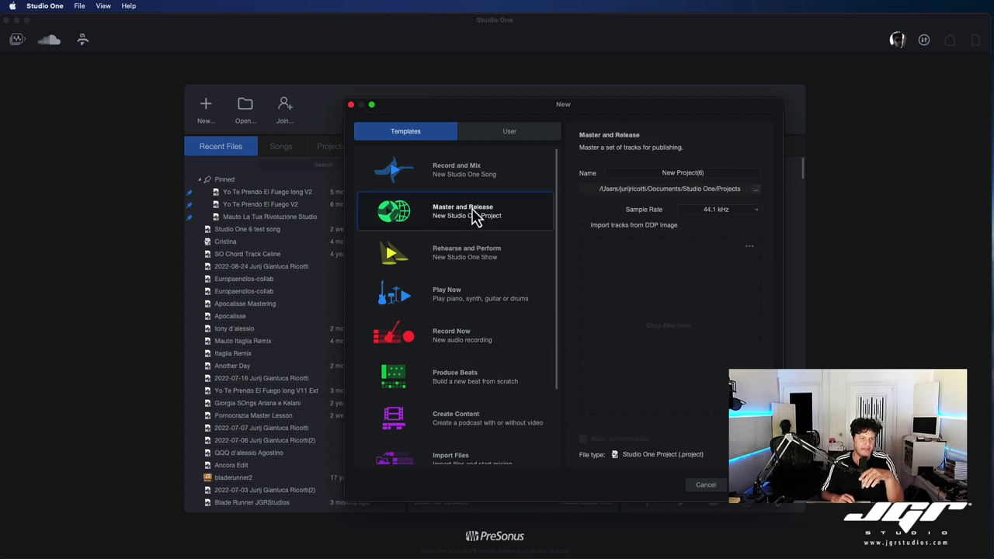
left_click_drag(477, 117, 502, 93)
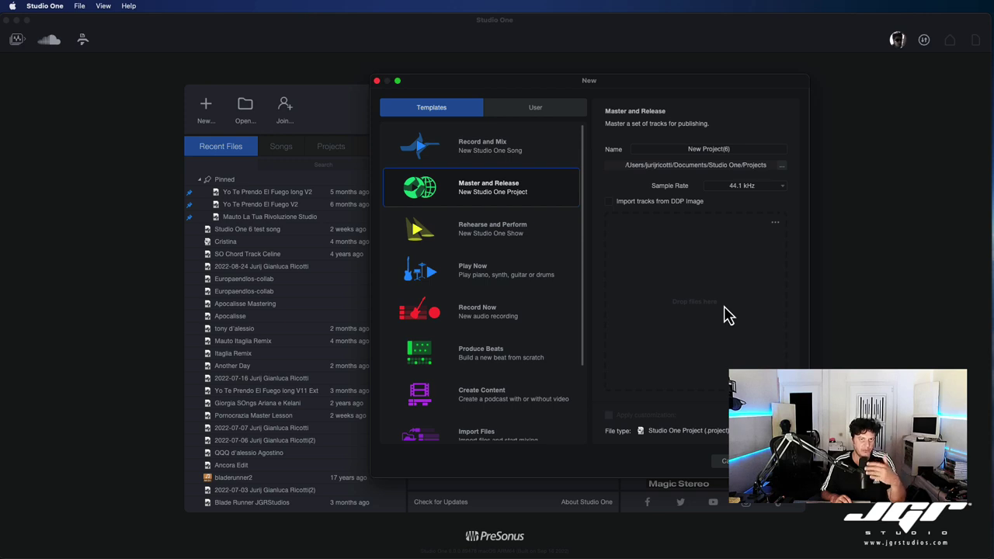
key("Escape")
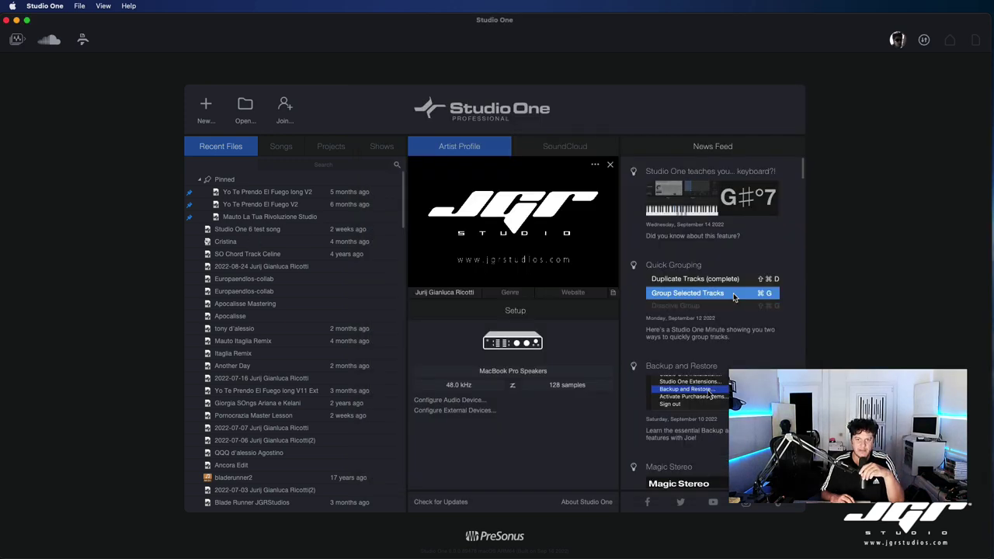
Collapse and expand the Pinned group in the recent files to examine the pinned documents
left_click(200, 180)
left_click(200, 180)
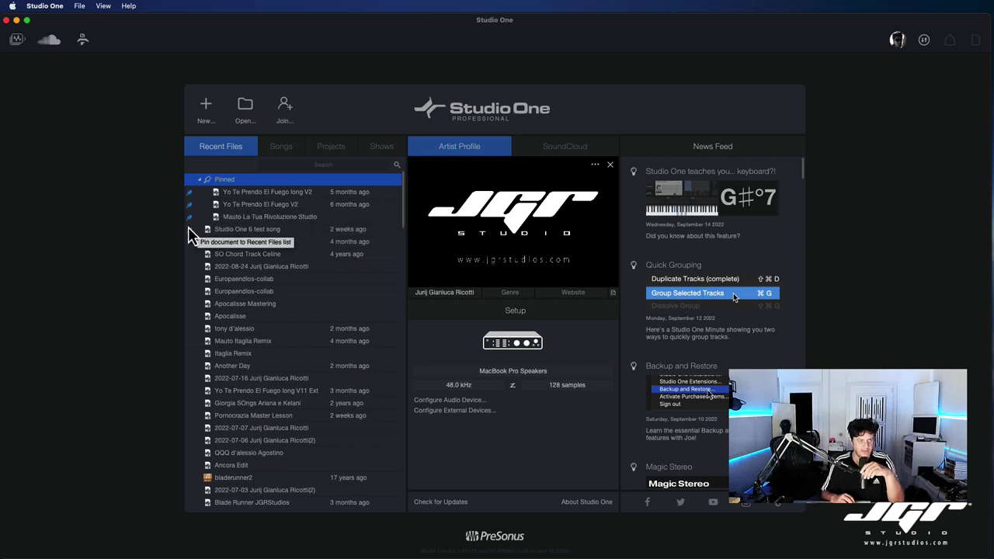
left_click(200, 180)
left_click(199, 181)
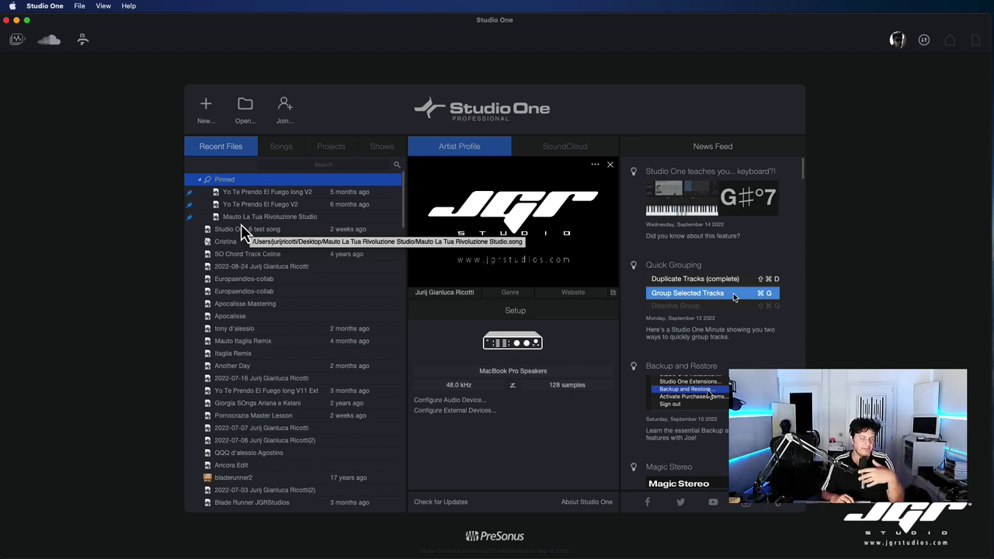
Look through the Songs, Projects and Shows lists and open Studio One 6 test song from the recent files
left_click(281, 146)
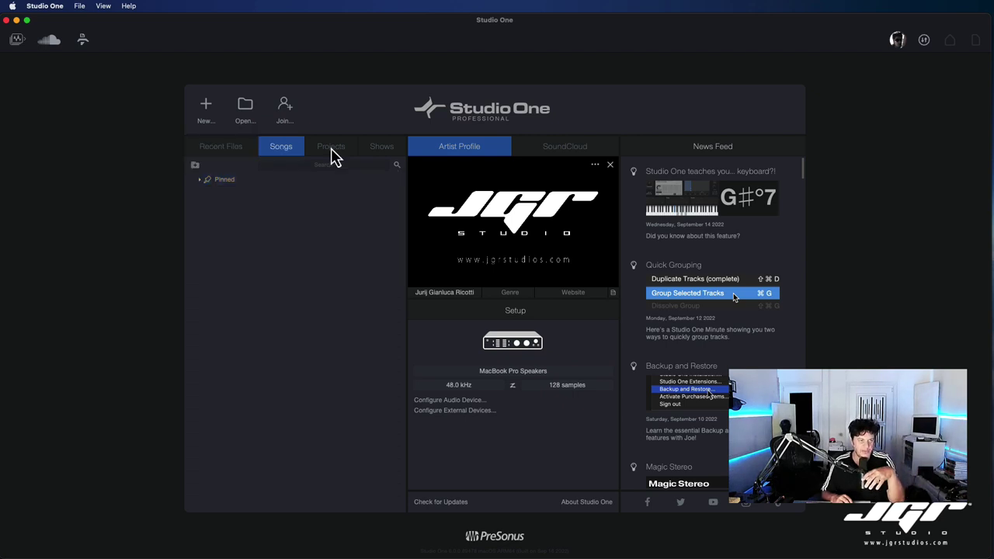
left_click(332, 153)
left_click(378, 152)
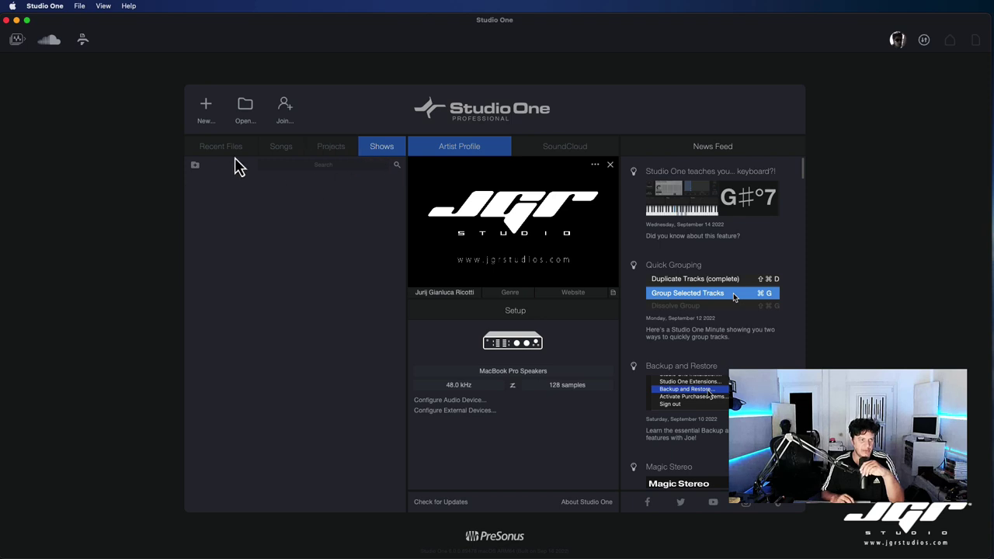
left_click(227, 153)
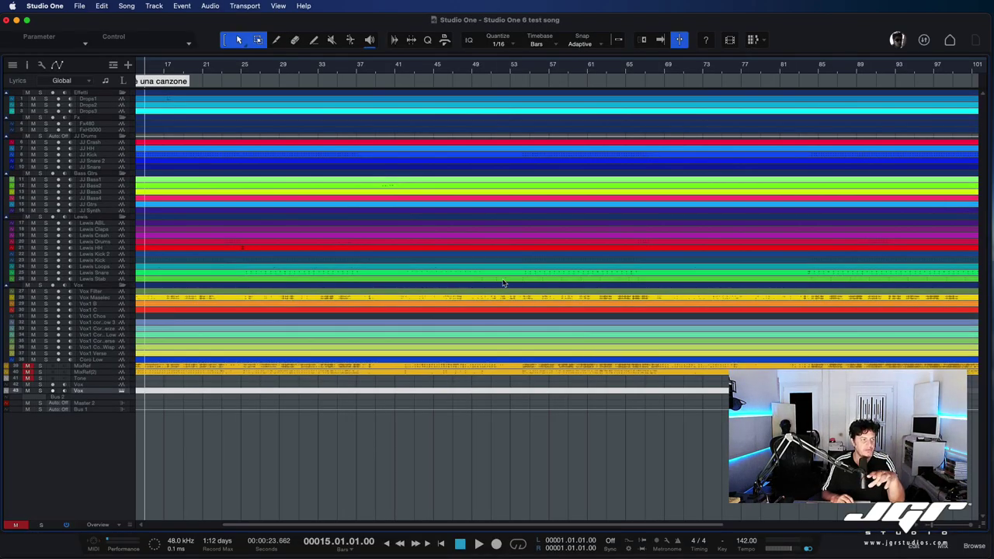
Open Add Tracks in the test song and compare the options for Audio, Automation and Folder tracks
scroll(435, 251, "left", 5)
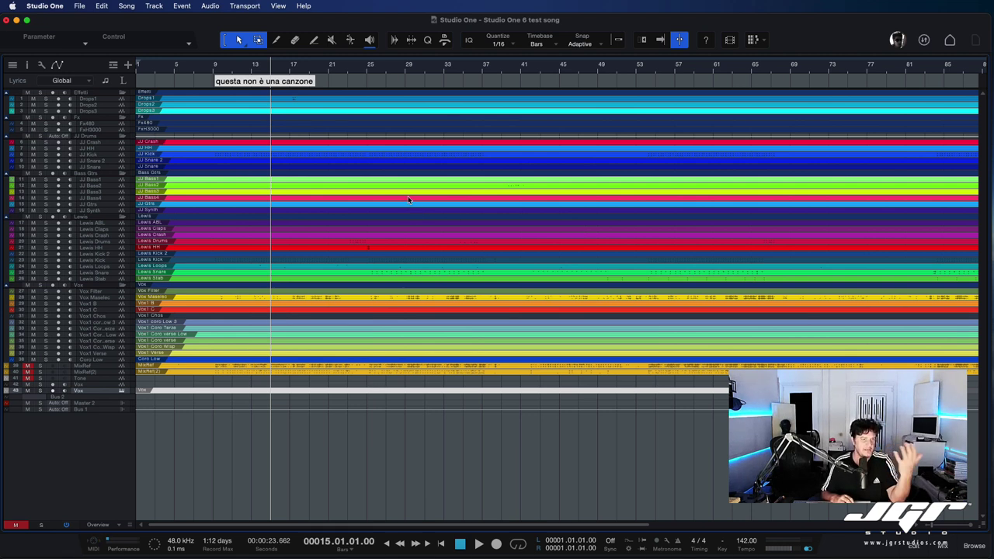
left_click(129, 66)
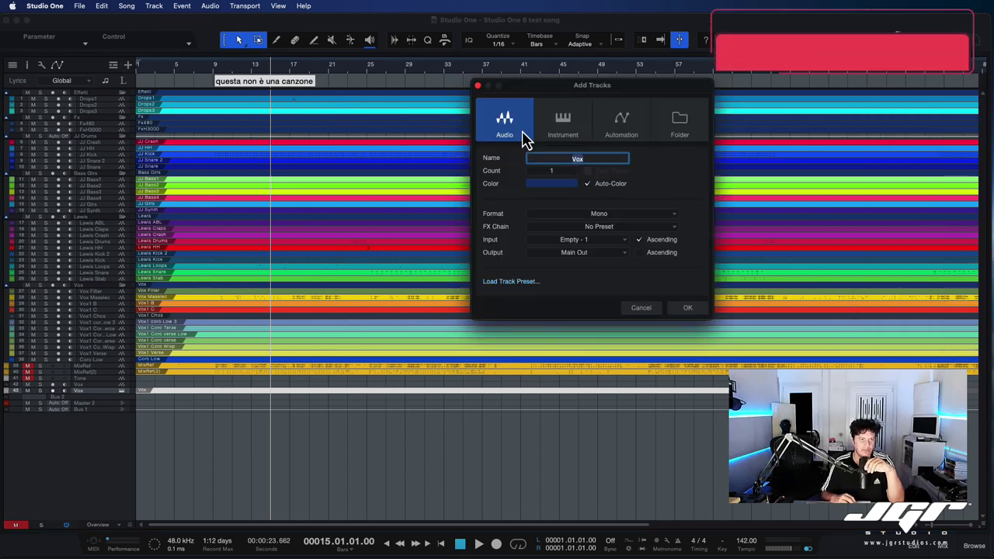
left_click(622, 131)
left_click(664, 132)
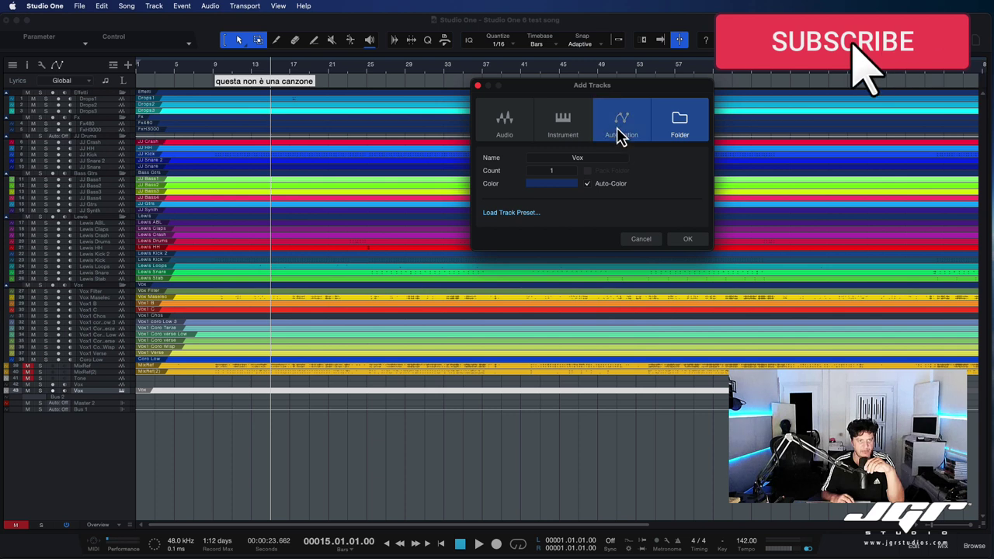
left_click(622, 132)
left_click(504, 129)
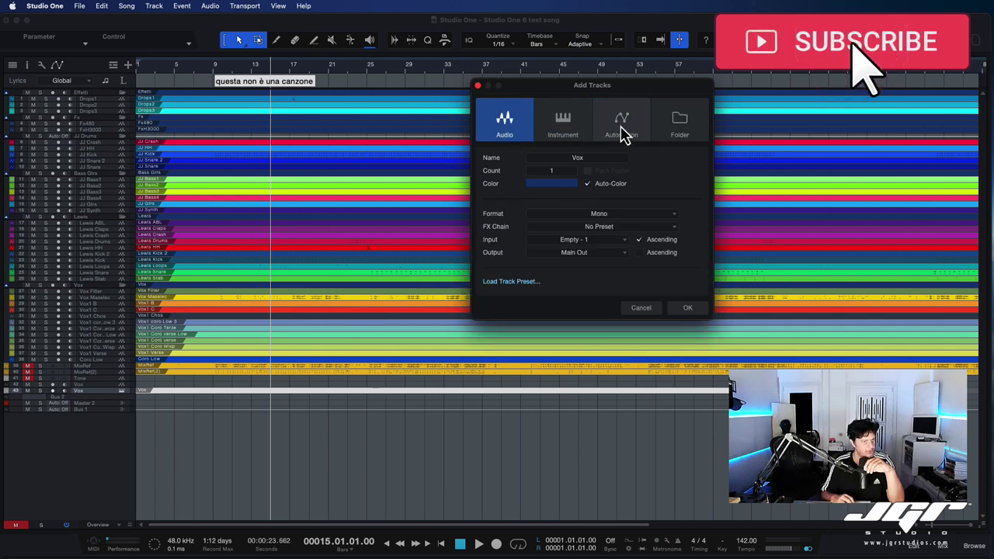
left_click(677, 129)
left_click(505, 128)
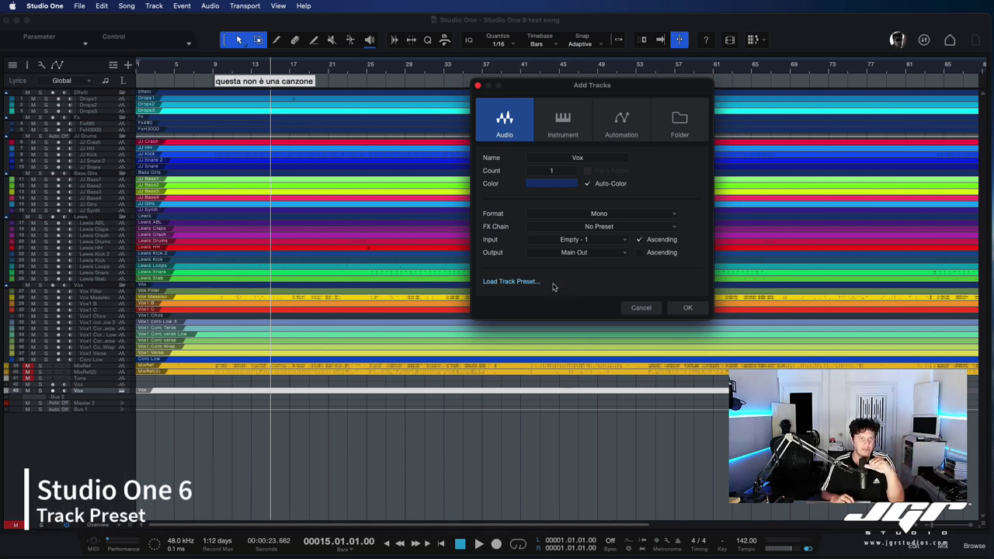
Examine the track presets available for an Audio track and leave without loading one or adding a track
left_click(512, 281)
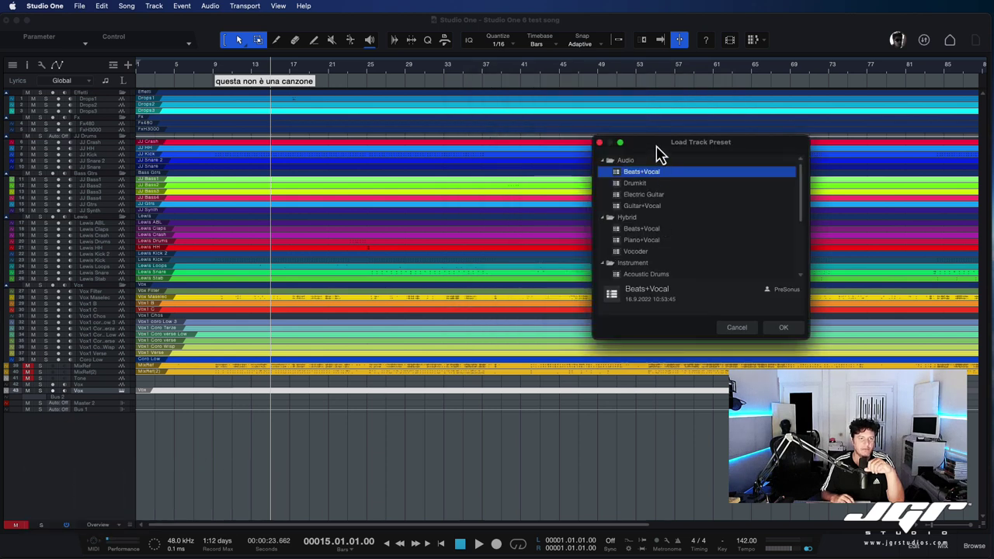
left_click_drag(659, 154, 556, 159)
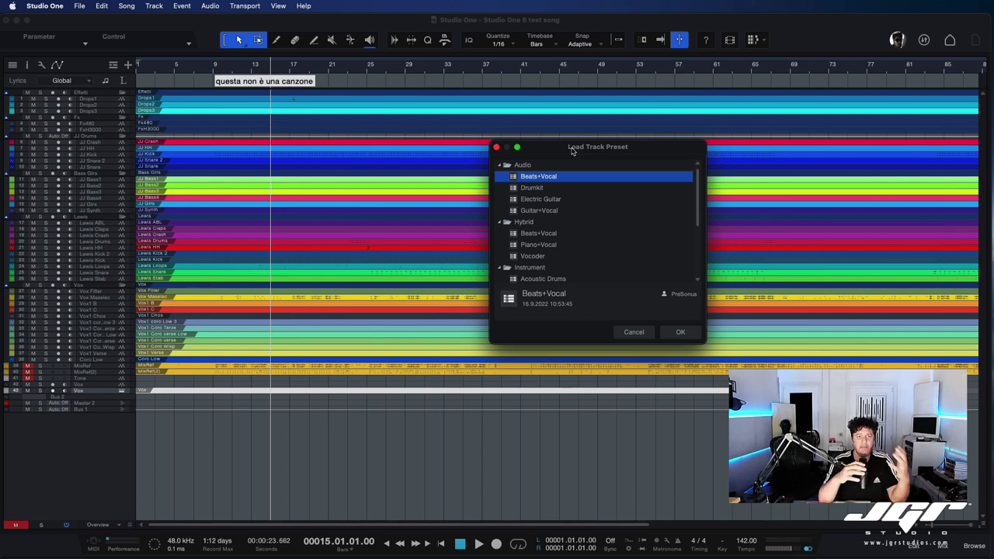
key("Escape")
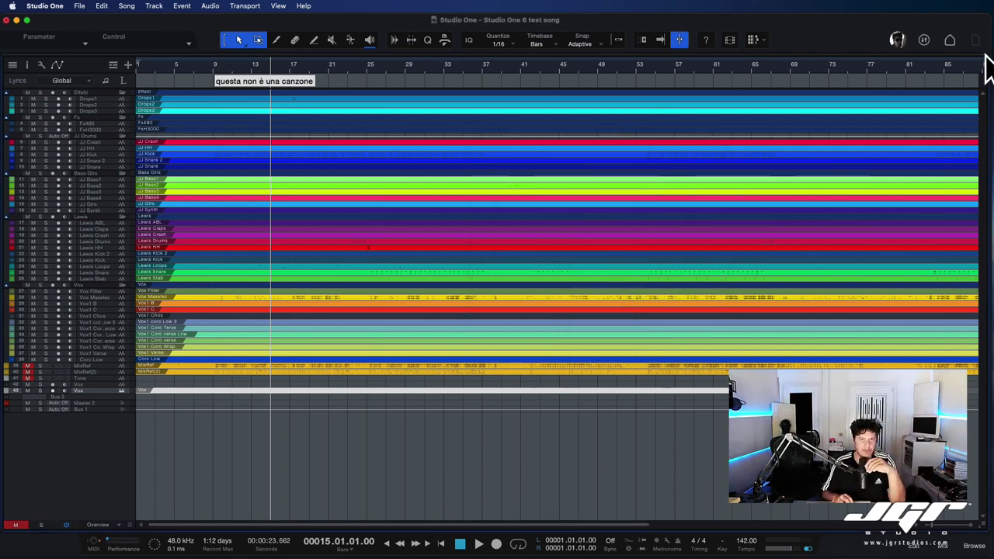
Create a new song from the Record and Mix template and open Add Tracks over its empty arrangement
key("super+n")
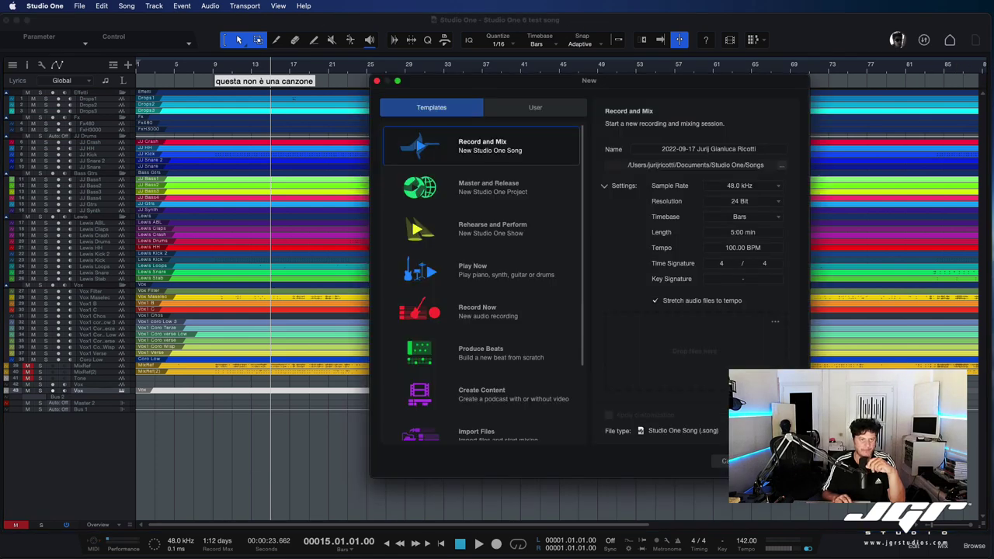
key("Return")
key("t")
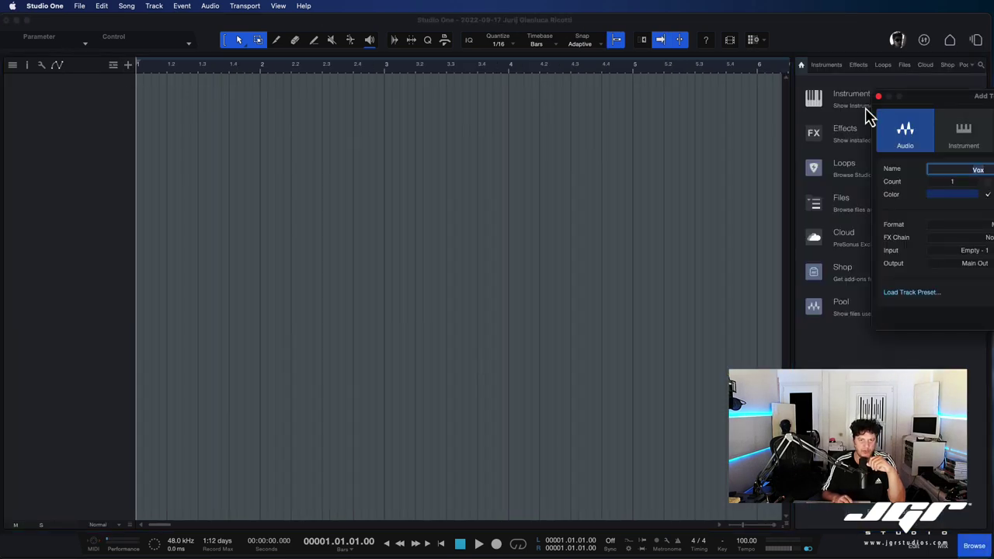
left_click_drag(926, 104, 251, 123)
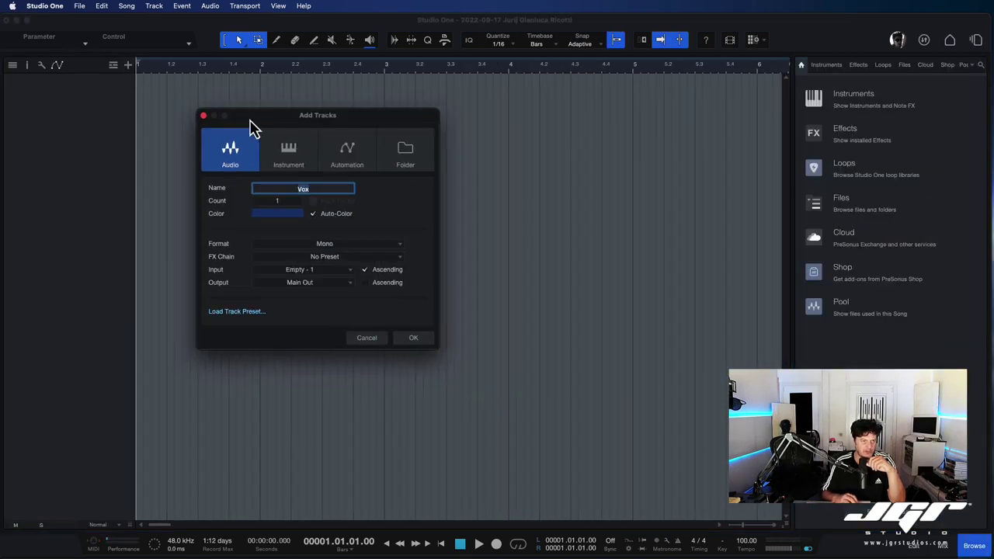
Load the Beats+Vocal preset from the Audio track presets to add its tracks to the song
left_click(237, 312)
scroll(527, 240, "down", 1)
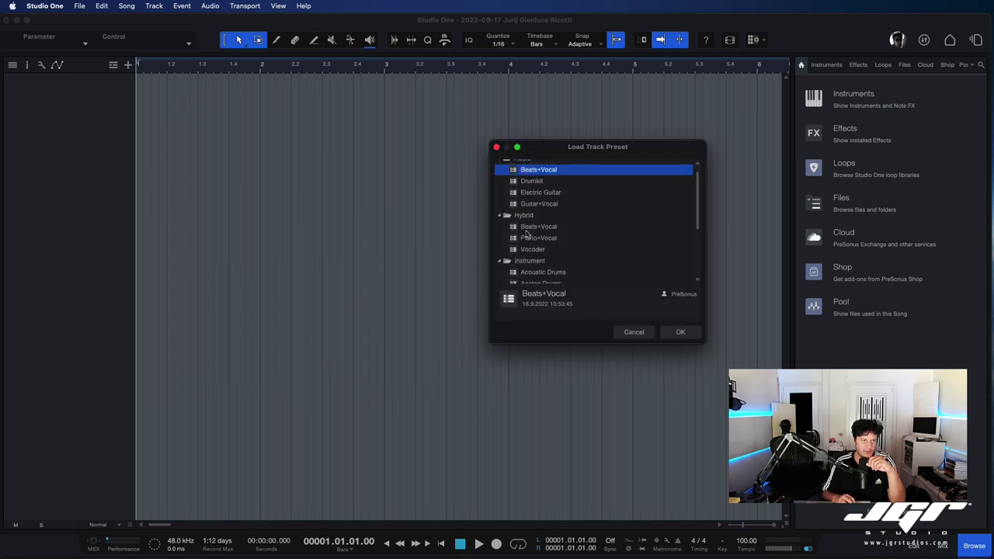
left_click(500, 266)
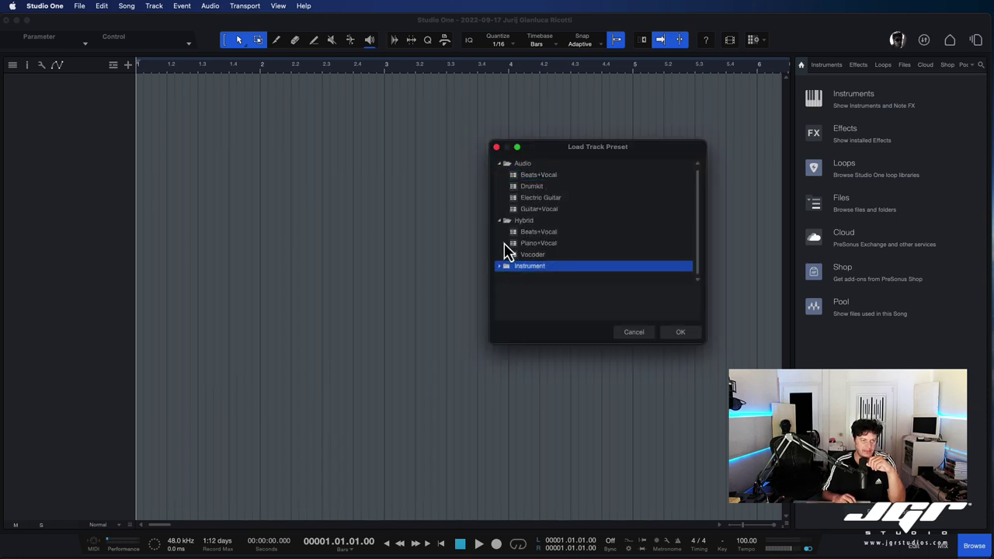
left_click(516, 177)
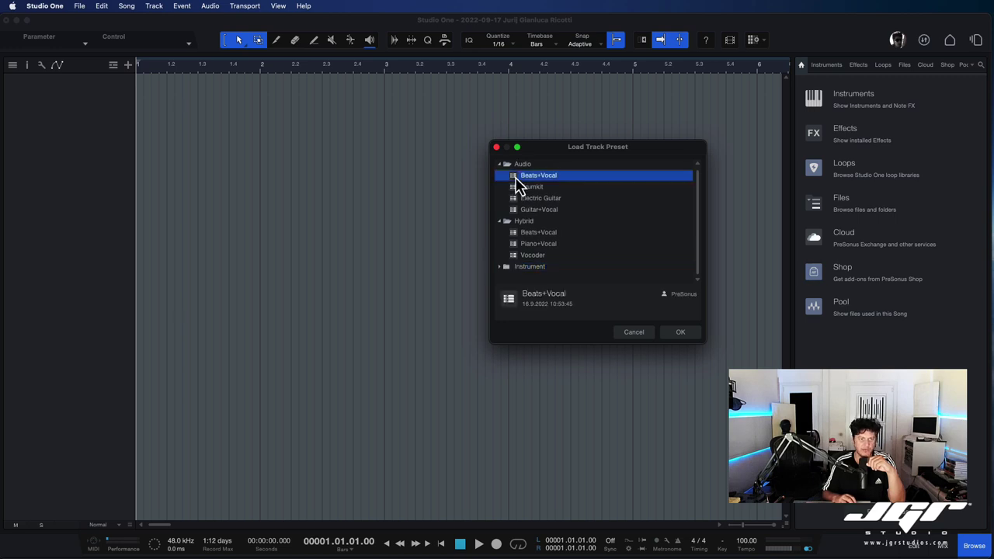
left_click(681, 337)
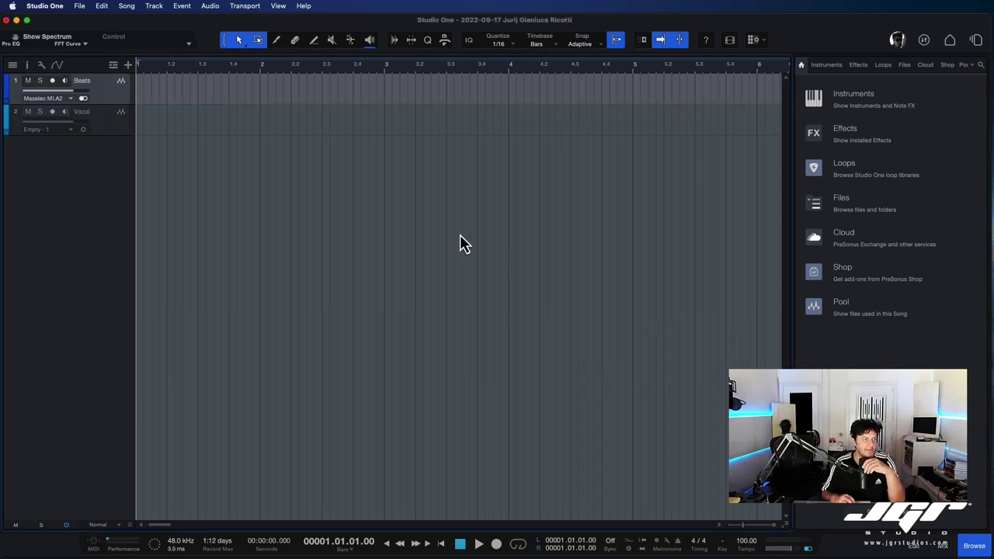
Show the Inspector, select the Vocal track and bring up the mix console
left_click(26, 65)
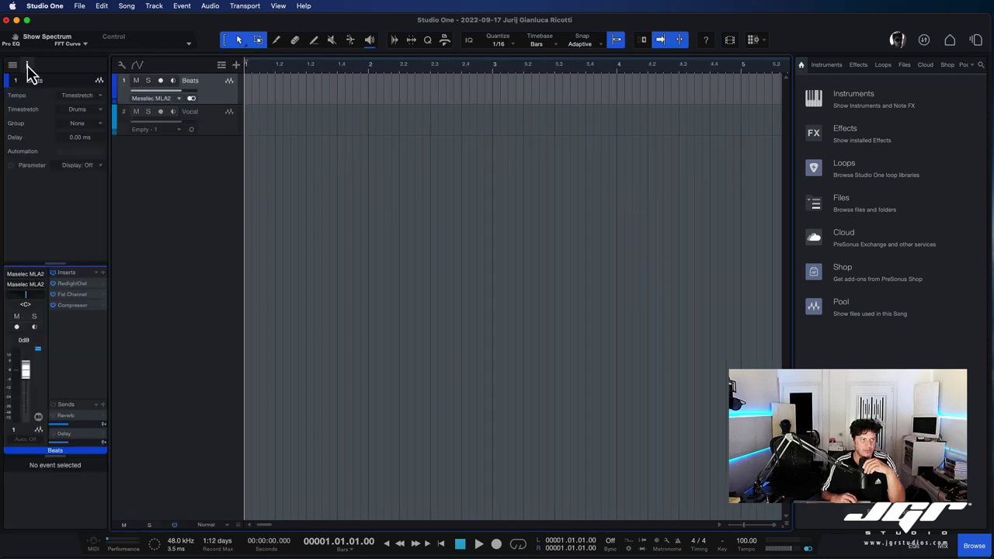
left_click(223, 121)
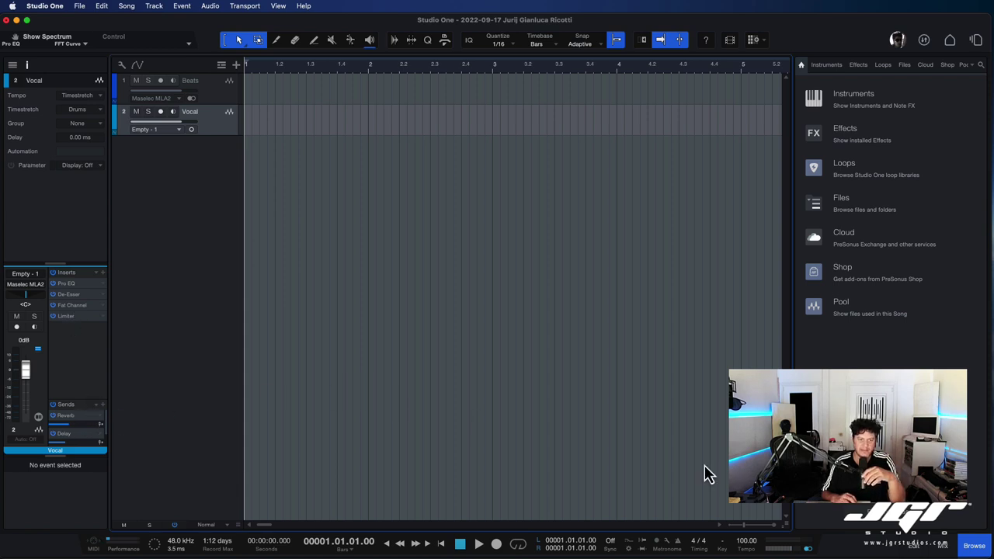
left_click(946, 546)
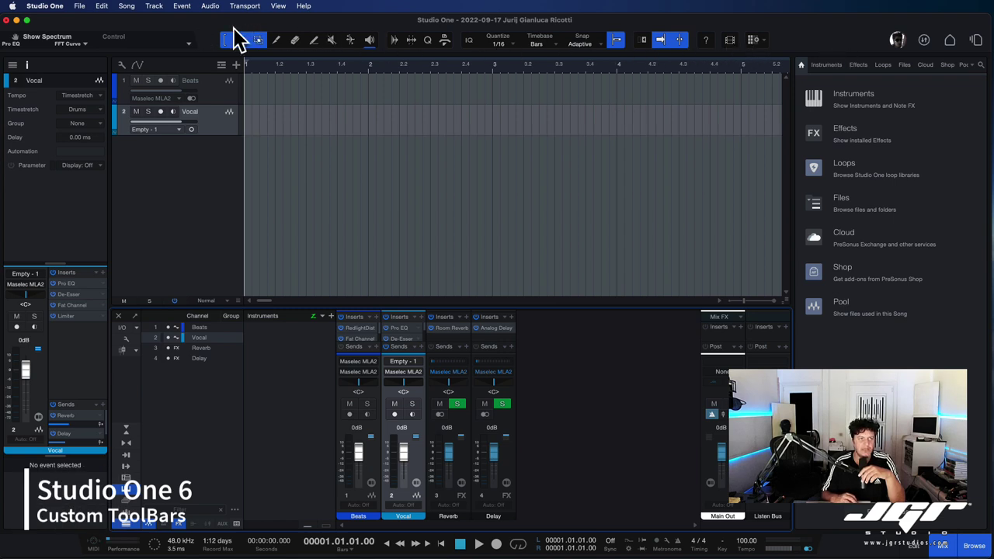
Open the customization settings and hide Control Link, Advanced Tools and Input Quantize from the toolbar
mouse_move(849, 51)
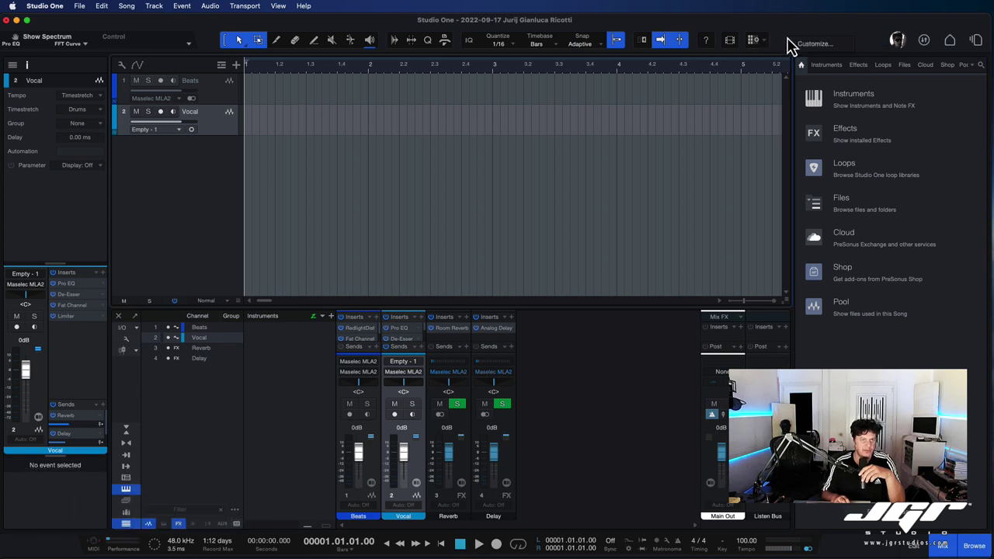
left_click(811, 53)
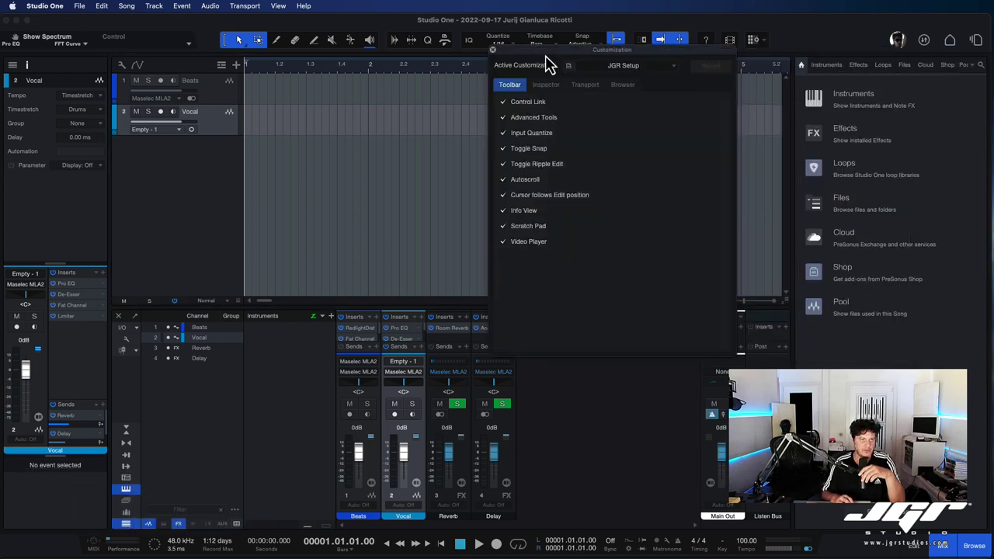
left_click(503, 102)
left_click(503, 117)
left_click(503, 133)
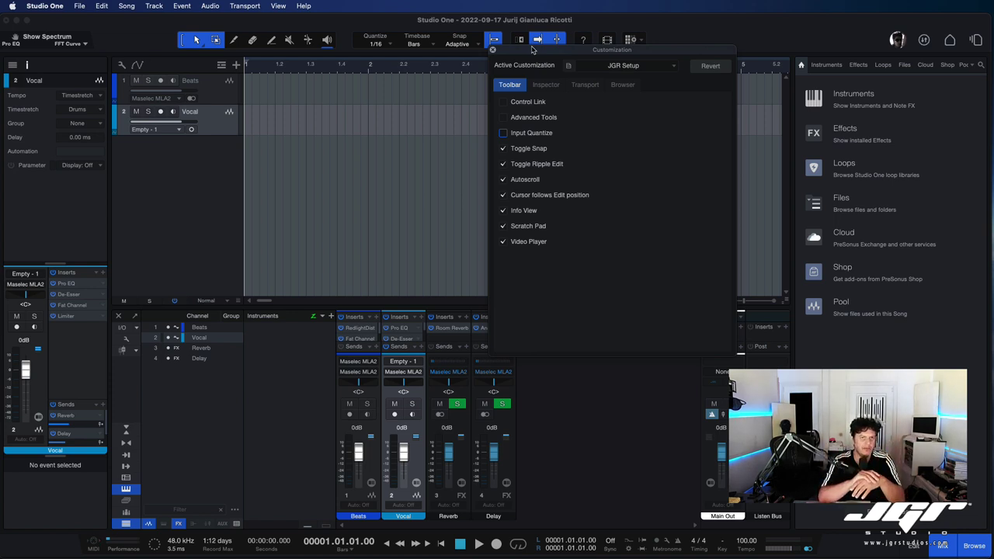
Show Input Quantize on the toolbar again, and switch Advanced Tools on and back off
left_click(503, 133)
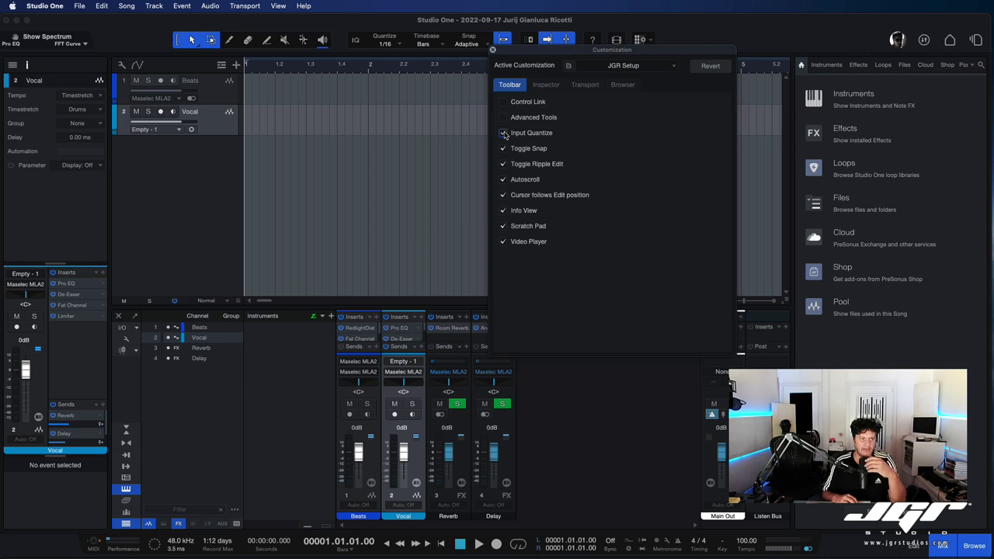
left_click(504, 118)
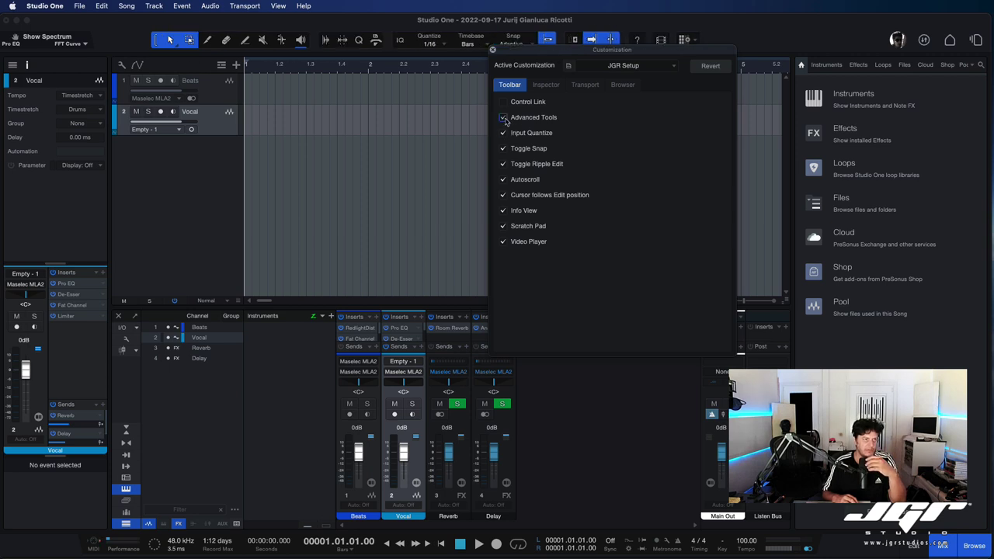
left_click(503, 119)
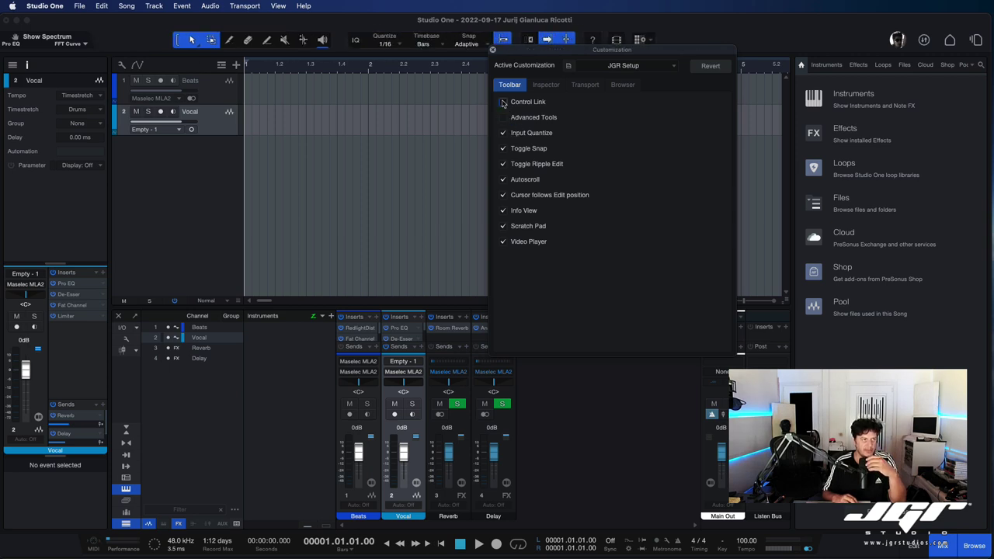
Toggle Info View to compare the toolbar with and without it, and hide Info View, Scratch Pad and Video Player
left_click(504, 211)
left_click(503, 212)
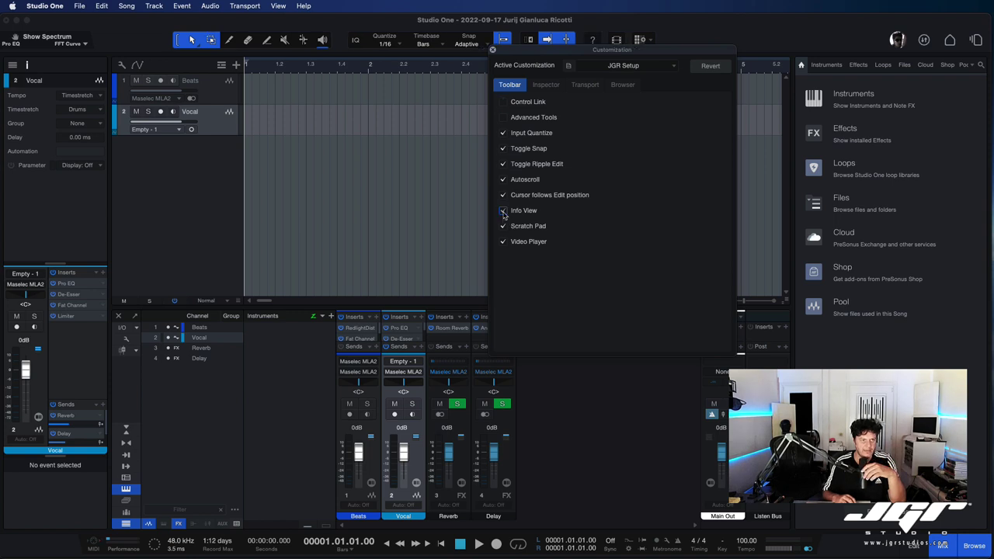
left_click(504, 211)
left_click(503, 211)
left_click(504, 211)
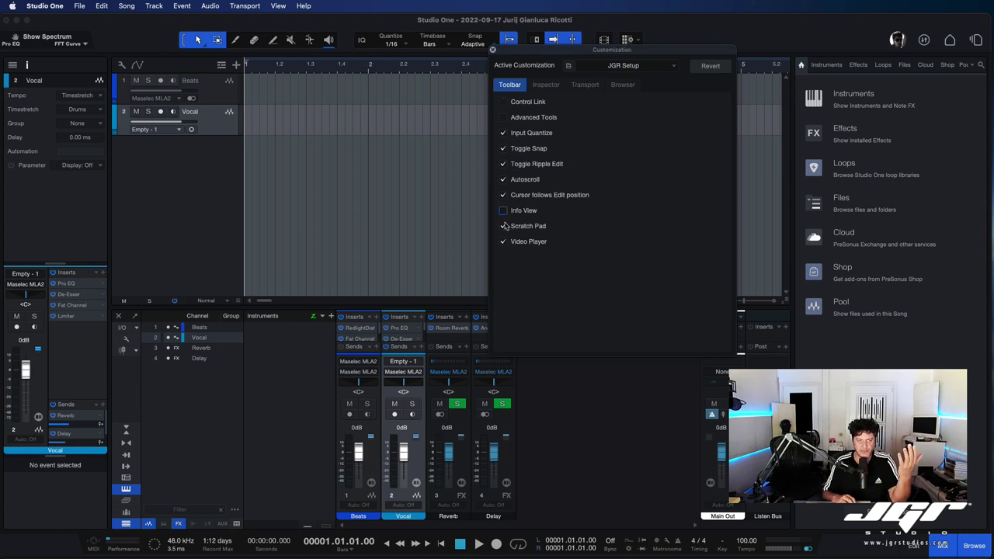
left_click(504, 226)
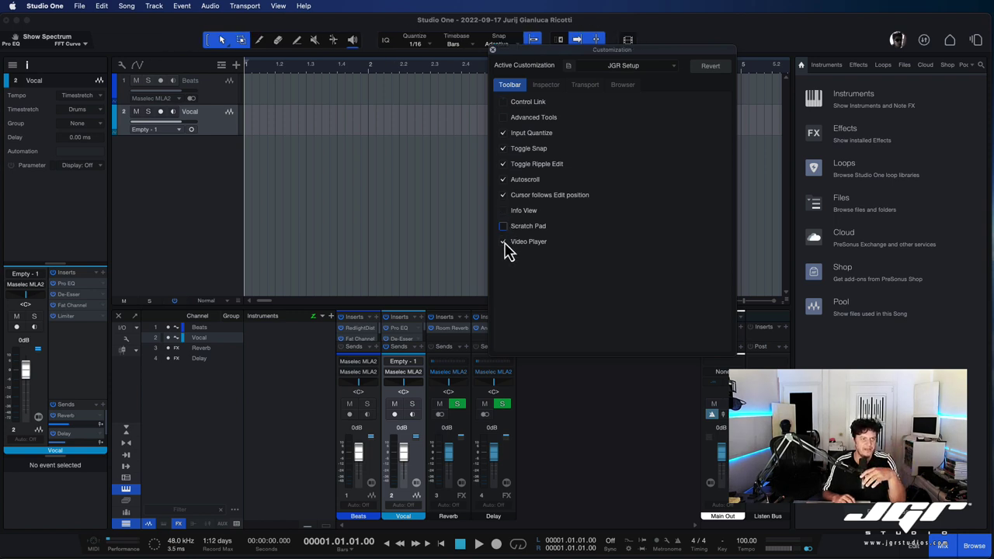
left_click(504, 242)
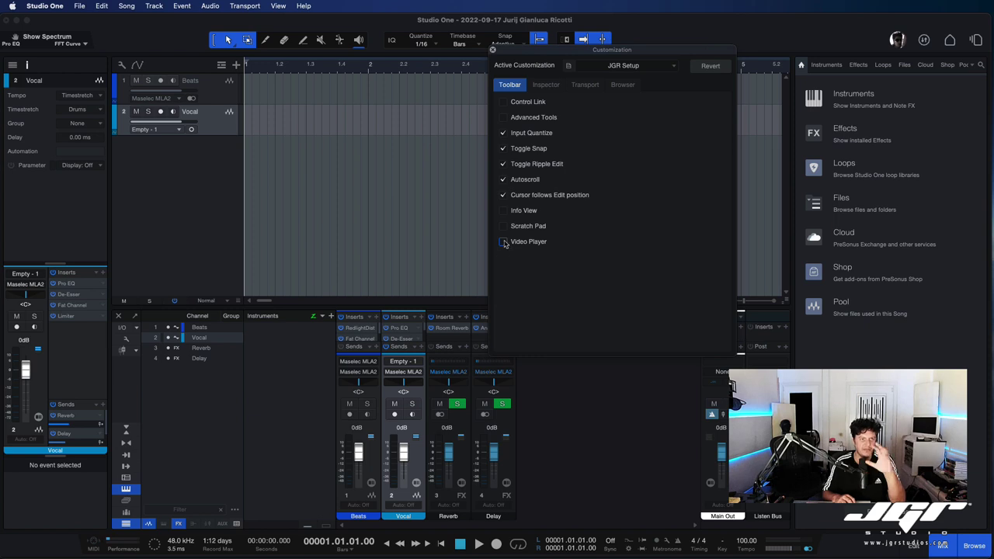
Restore Video Player, Scratch Pad, Info View, Advanced Tools and Control Link on the toolbar
left_click(504, 243)
left_click(504, 226)
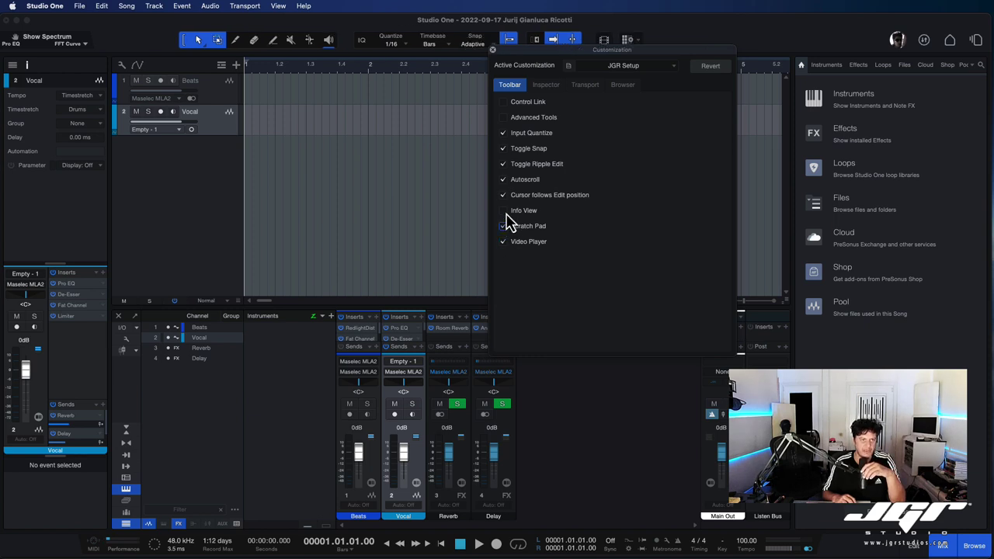
left_click(504, 211)
left_click(503, 117)
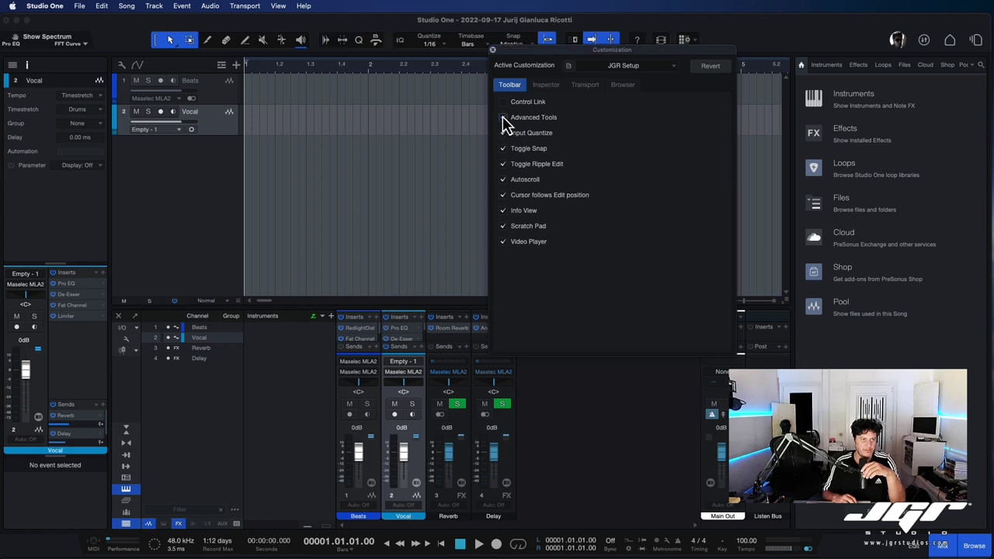
left_click(504, 102)
View the commands for managing the JGR Setup customization and examine which Inspector elements can be customized
left_click(569, 66)
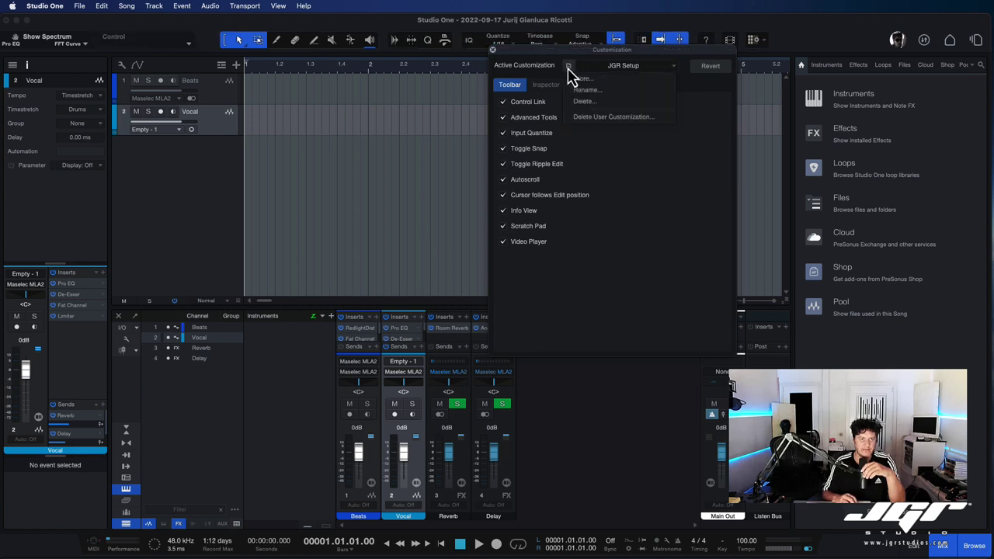
left_click(695, 116)
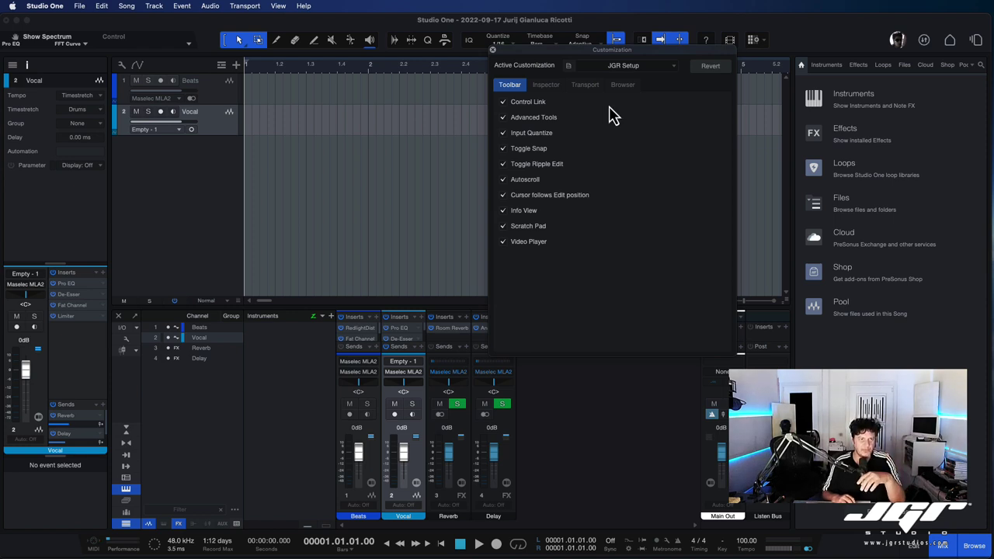
left_click(553, 89)
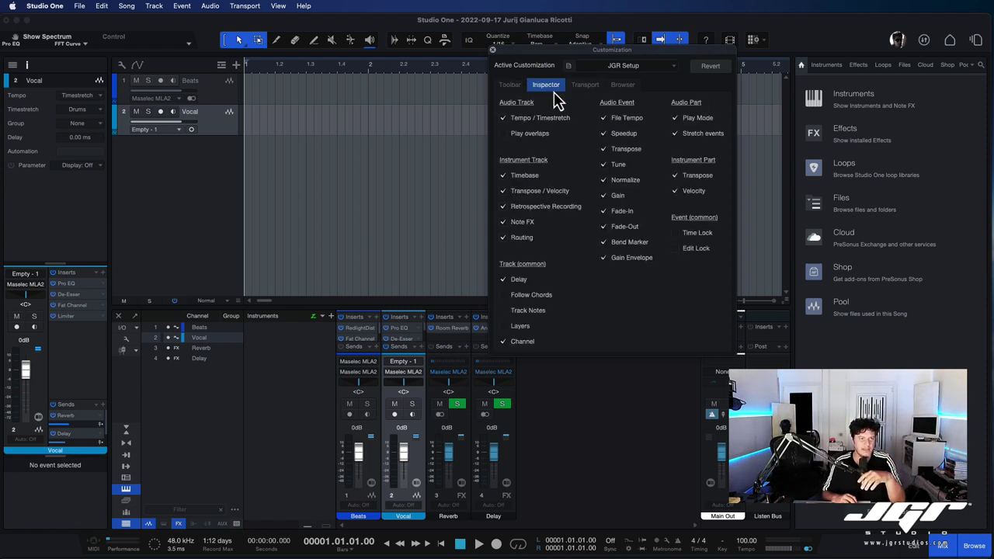
left_click(502, 118)
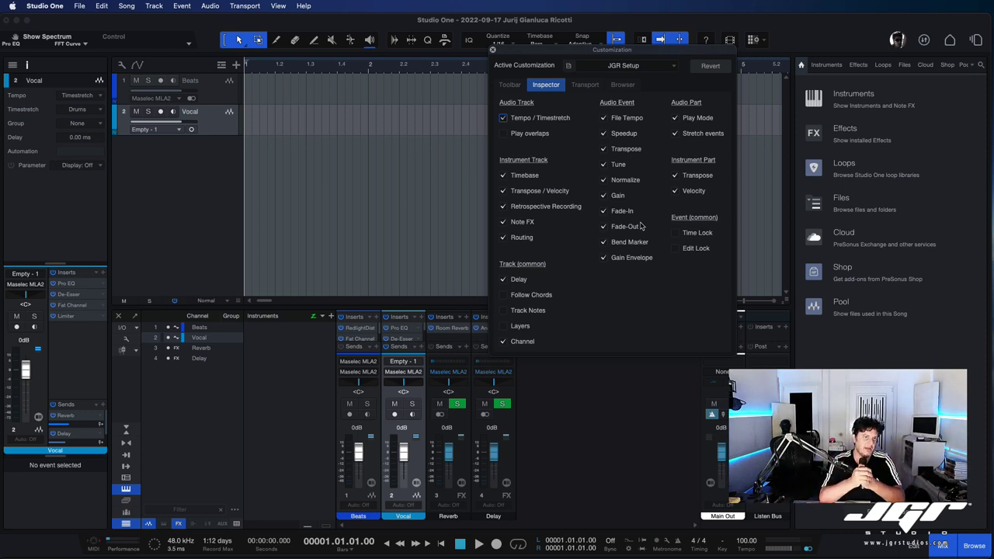
Hide Record Time in the Transport customization and show it again
left_click(585, 84)
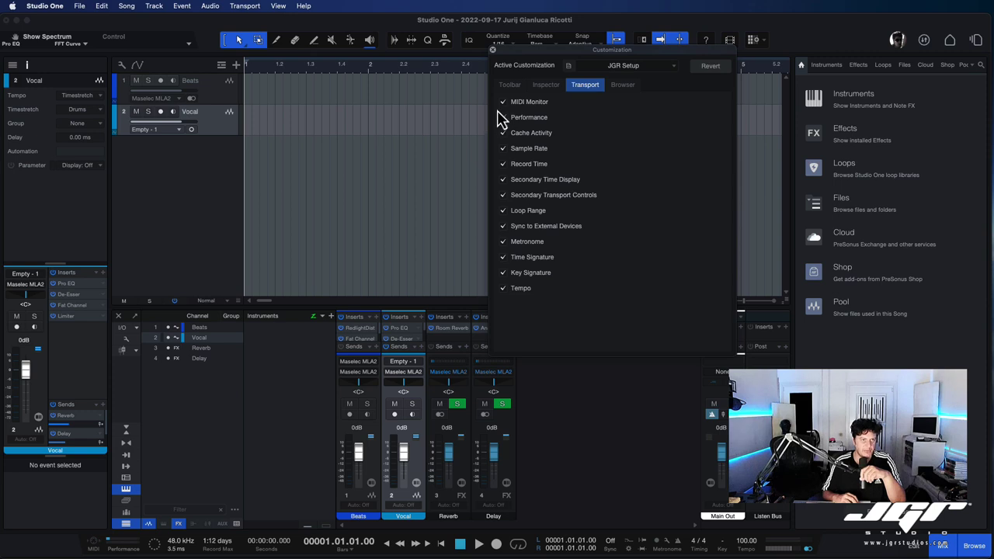
left_click(503, 165)
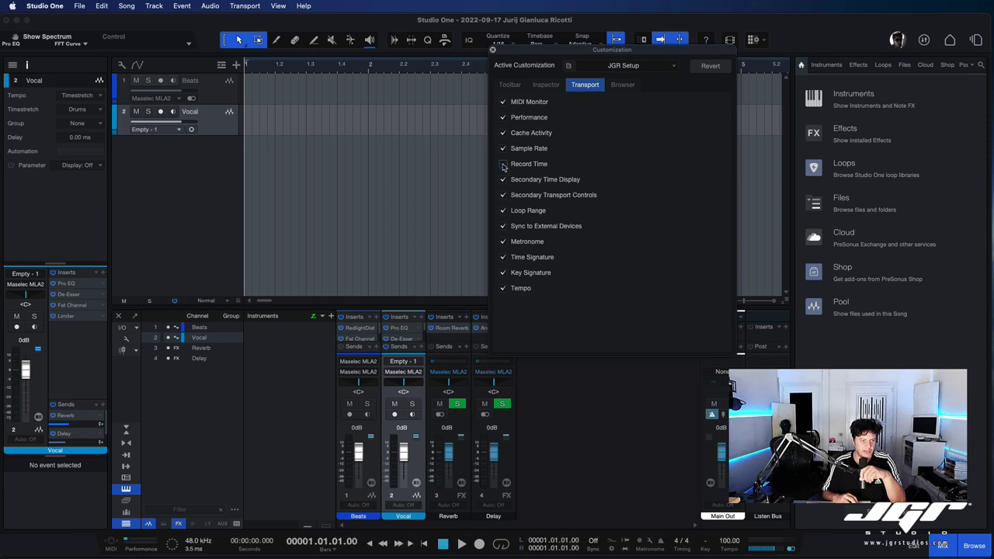
left_click(503, 165)
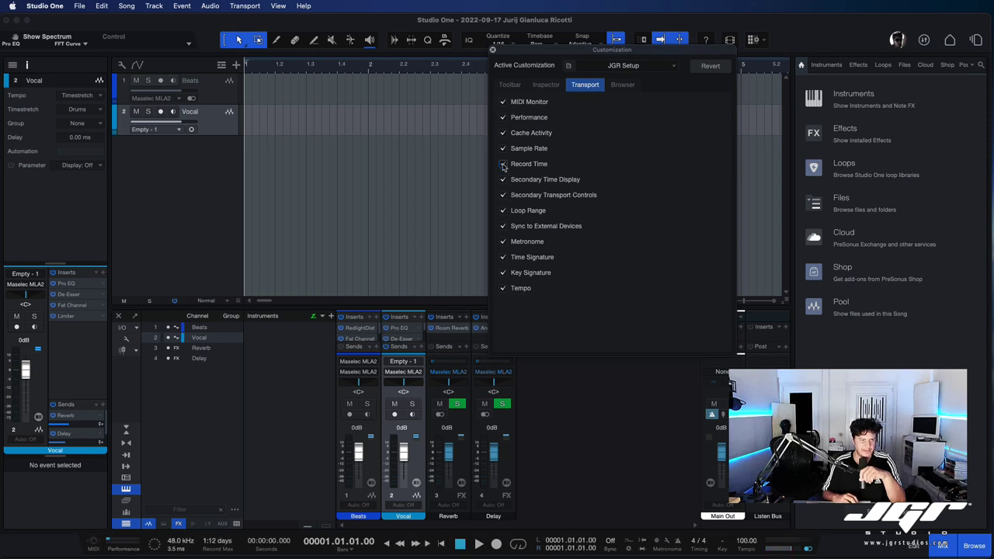
In the Browser customization, toggle Effects off and on, and hide Pool, Shop, Cloud and Files
left_click(626, 87)
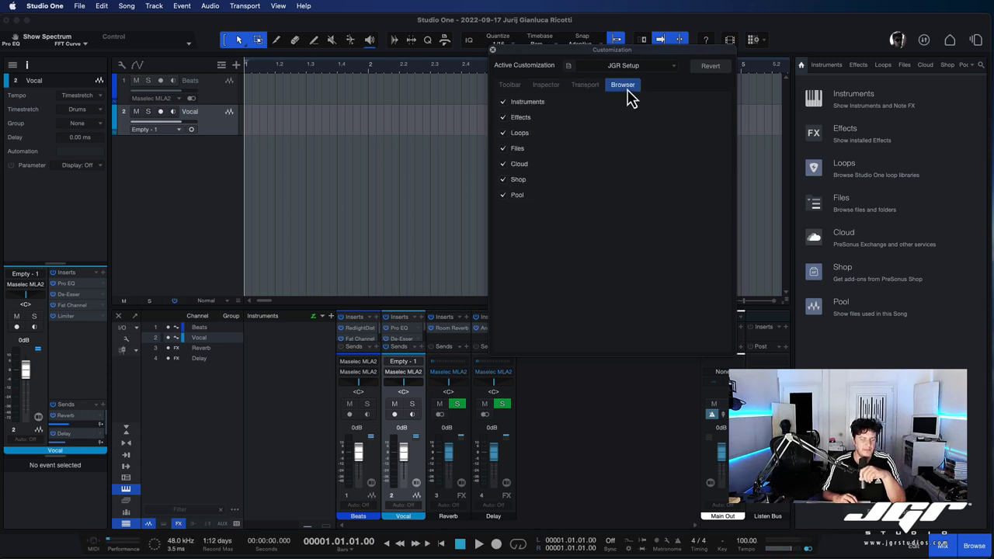
left_click(504, 118)
left_click(504, 118)
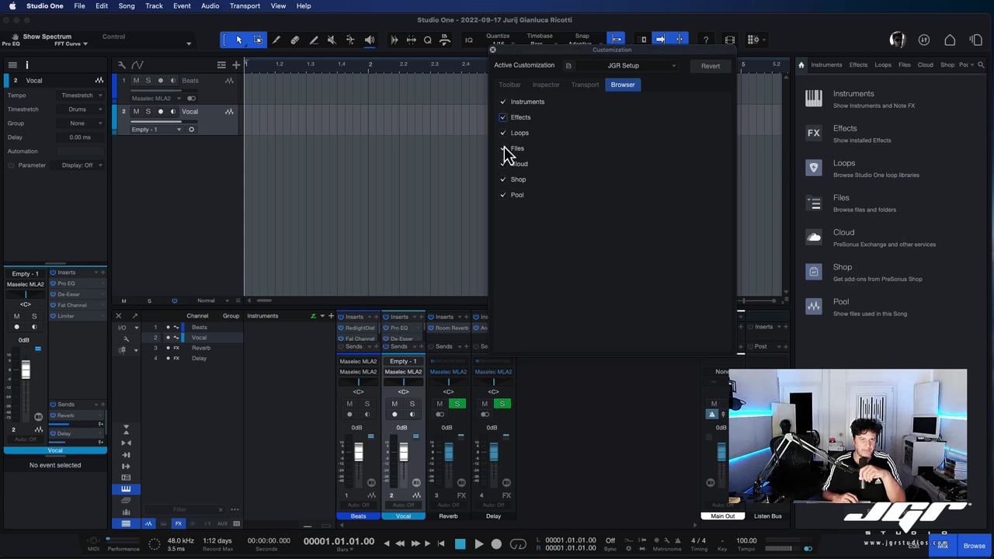
left_click(504, 195)
left_click(504, 180)
left_click(504, 164)
left_click(504, 149)
Restore Pool, Shop, Cloud and Files in the Browser and close the customization settings
left_click(504, 195)
left_click(504, 179)
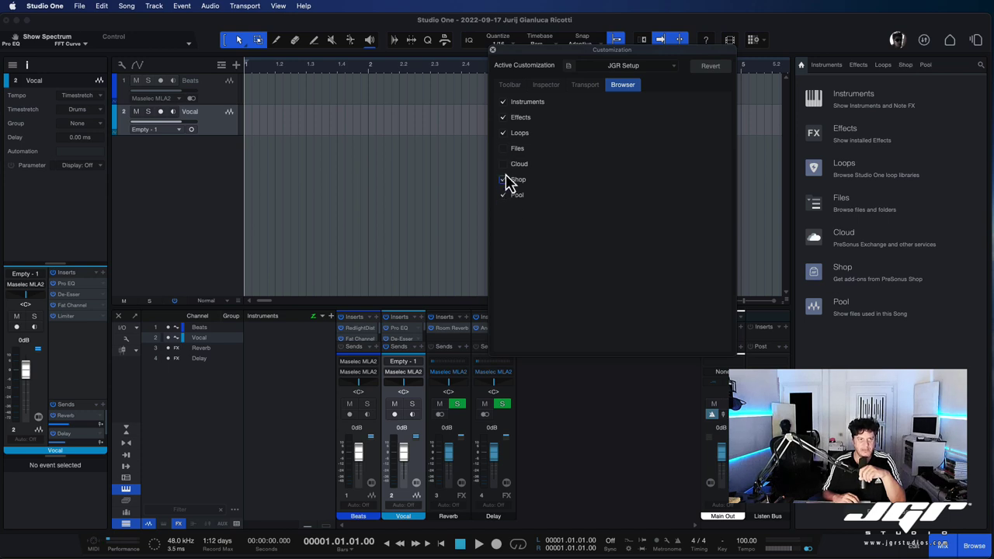
left_click(504, 164)
left_click(504, 149)
left_click(87, 196)
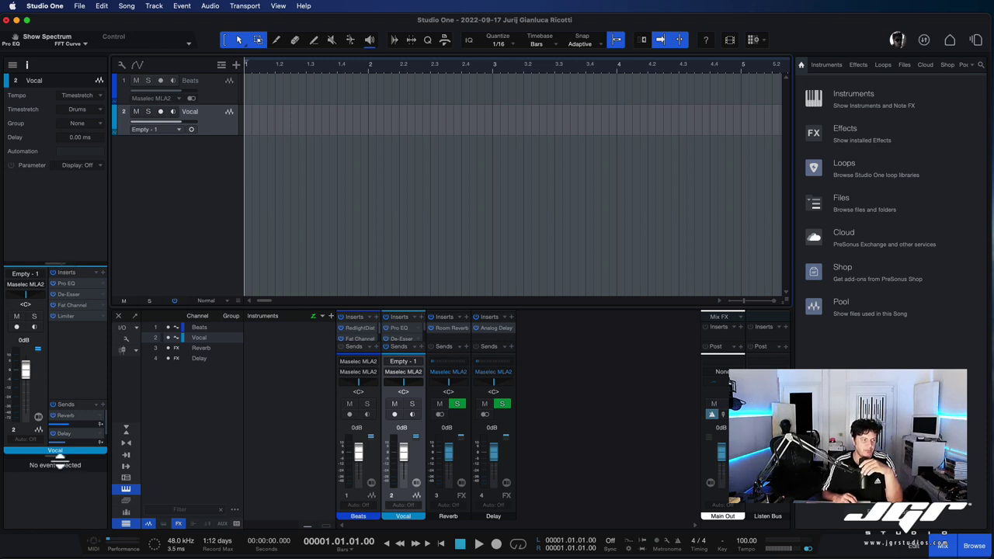
left_click_drag(60, 459, 55, 507)
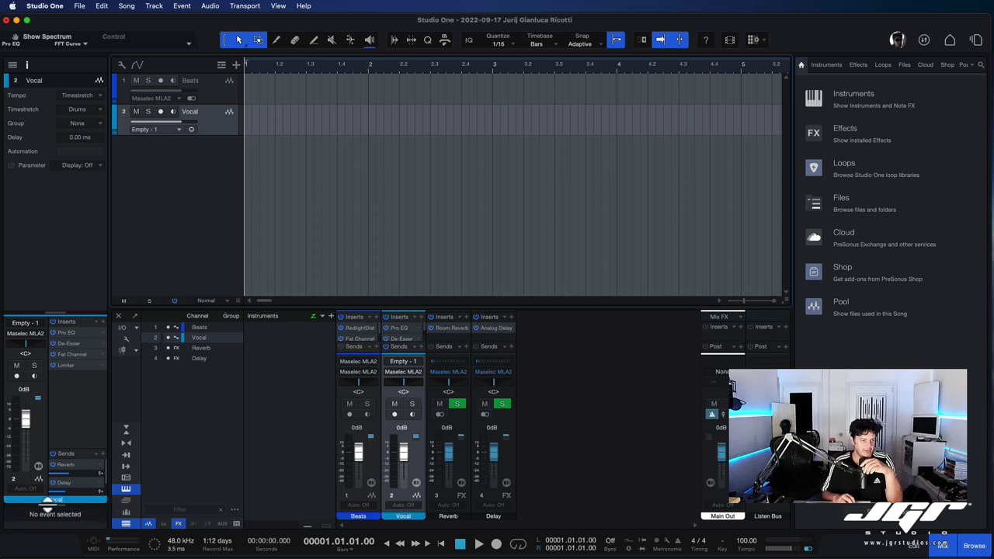
right_click(28, 355)
left_click(51, 401)
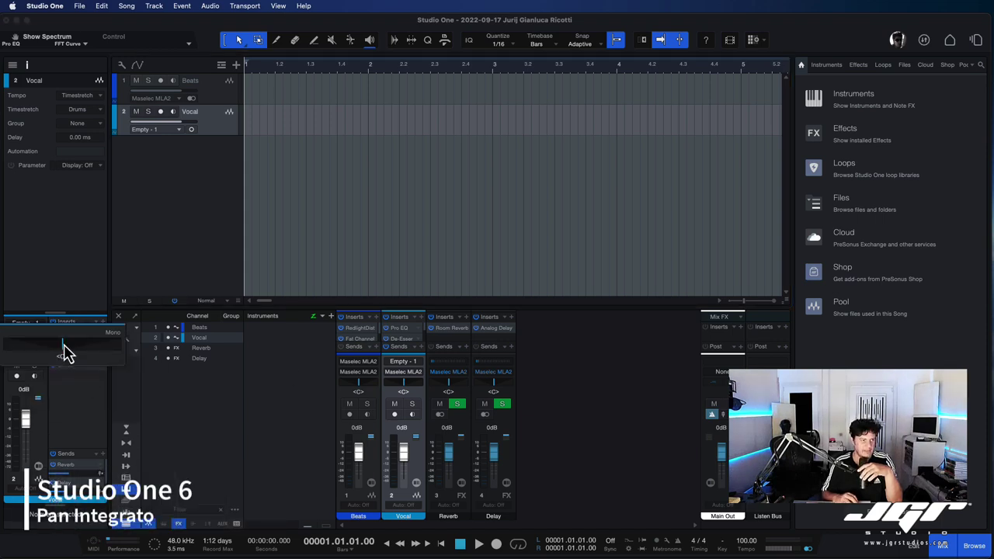
mouse_move(66, 355)
left_mouse_down()
mouse_move(53, 351)
mouse_move(73, 350)
mouse_move(65, 355)
left_mouse_up()
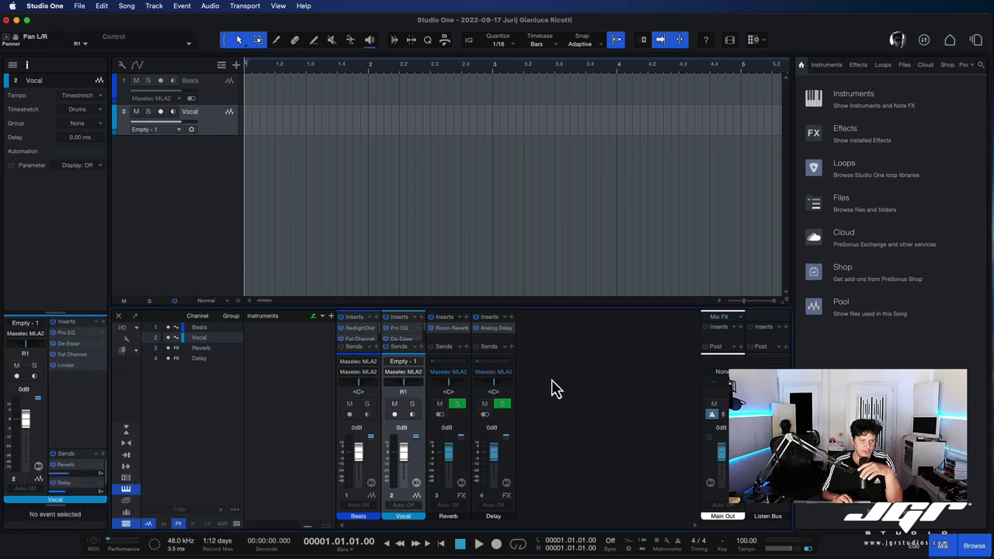
View the pan options of the Delay channel, including the Balance, Dual and Binaural modes
right_click(497, 392)
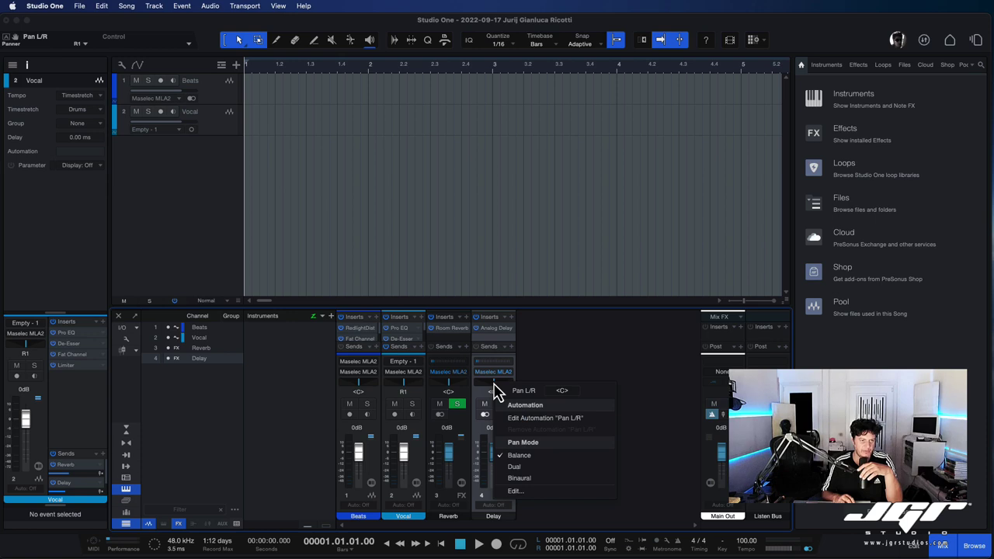
left_click(546, 485)
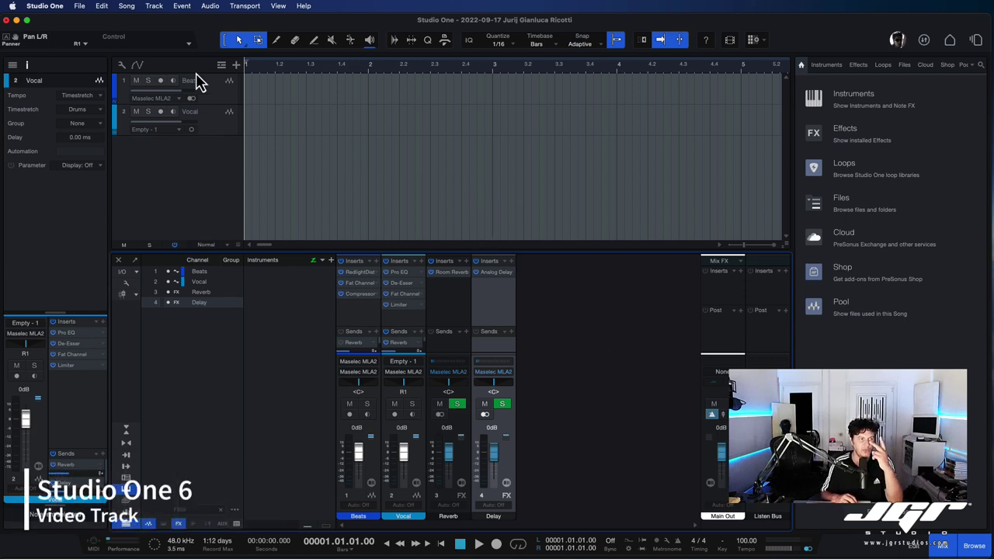
Show the Video track above the arrangement's audio tracks
left_click(236, 65)
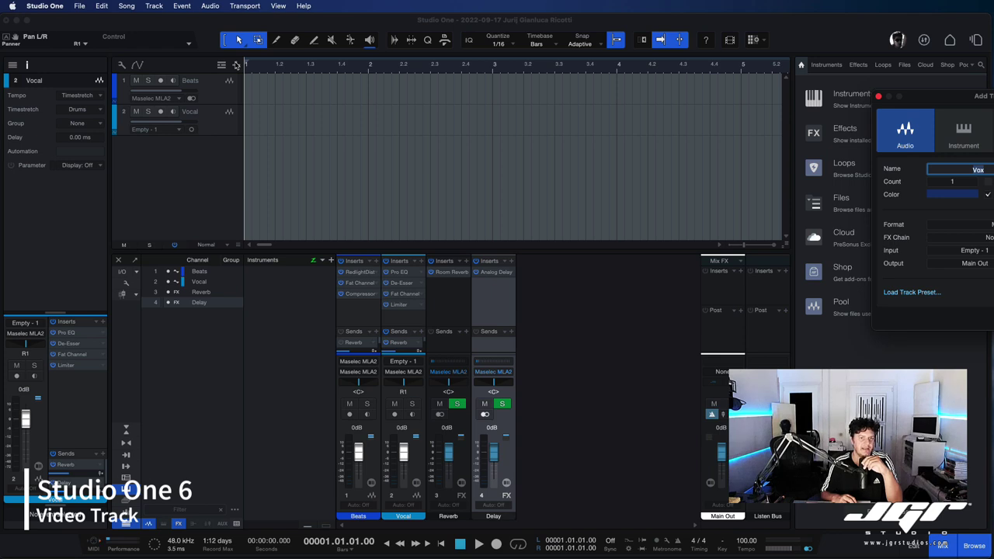
left_click(879, 97)
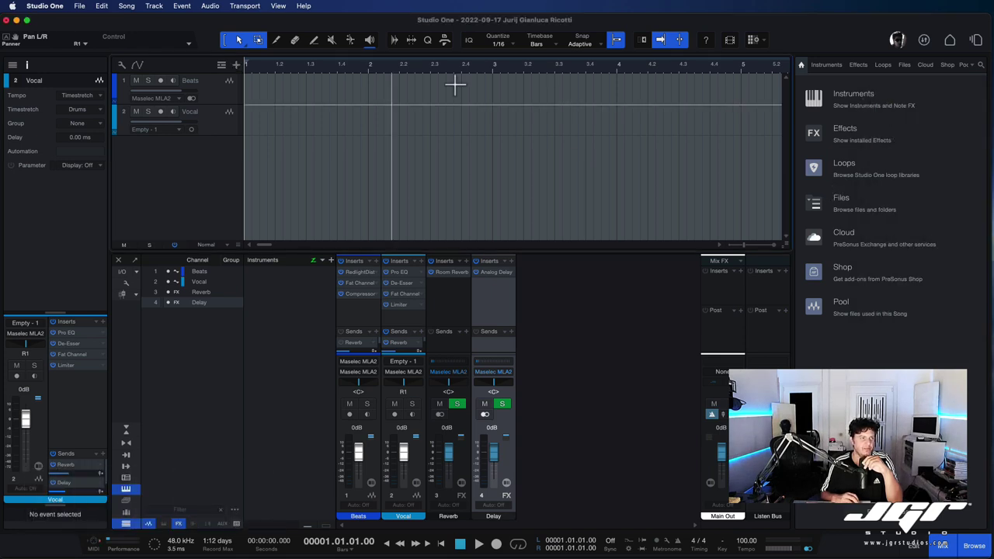
left_click(221, 64)
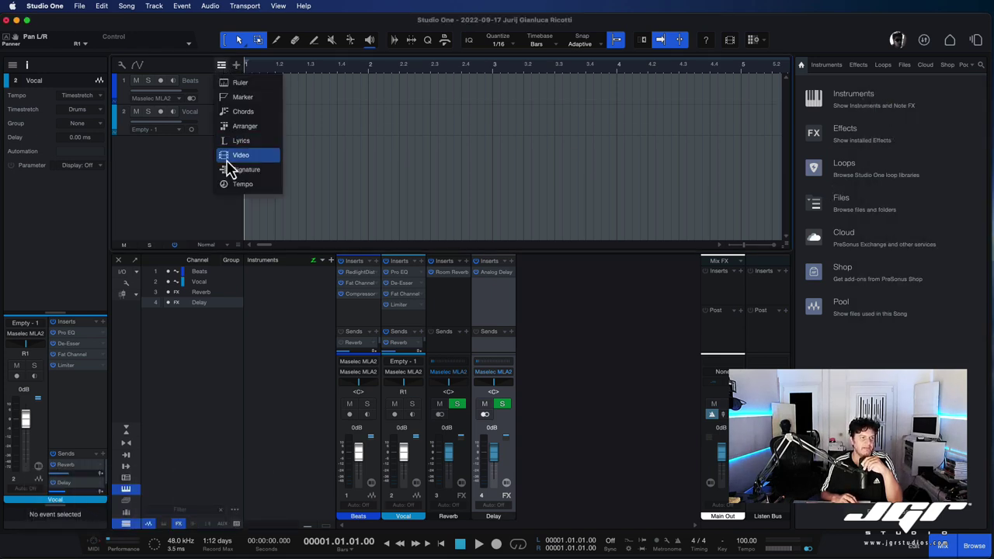
left_click(228, 158)
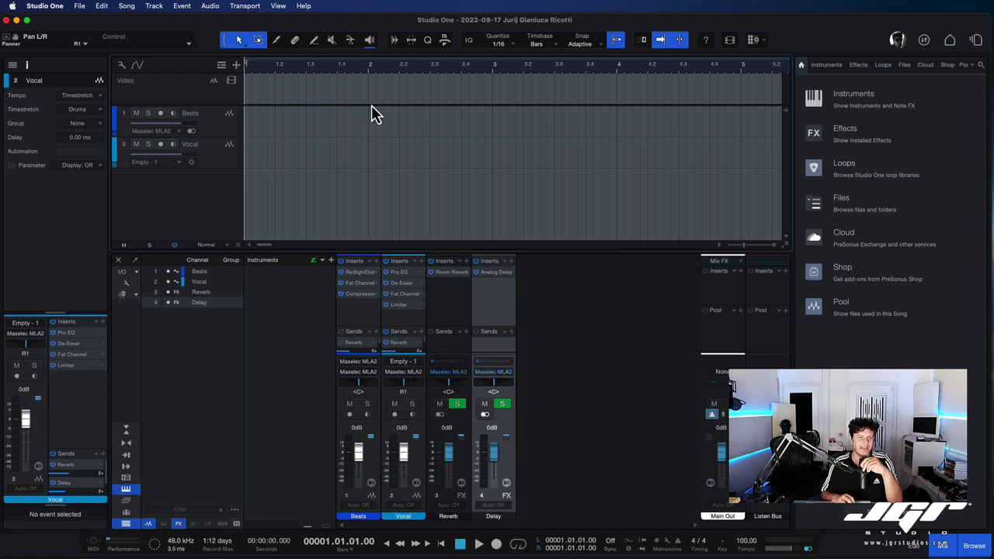
Import the Sienna video with its extracted audio onto the Video track and align it to the start of the song
mouse_move(368, 101)
left_mouse_down()
mouse_move(517, 116)
mouse_move(470, 92)
mouse_move(573, 116)
mouse_move(481, 80)
mouse_move(435, 91)
mouse_move(357, 87)
left_mouse_up()
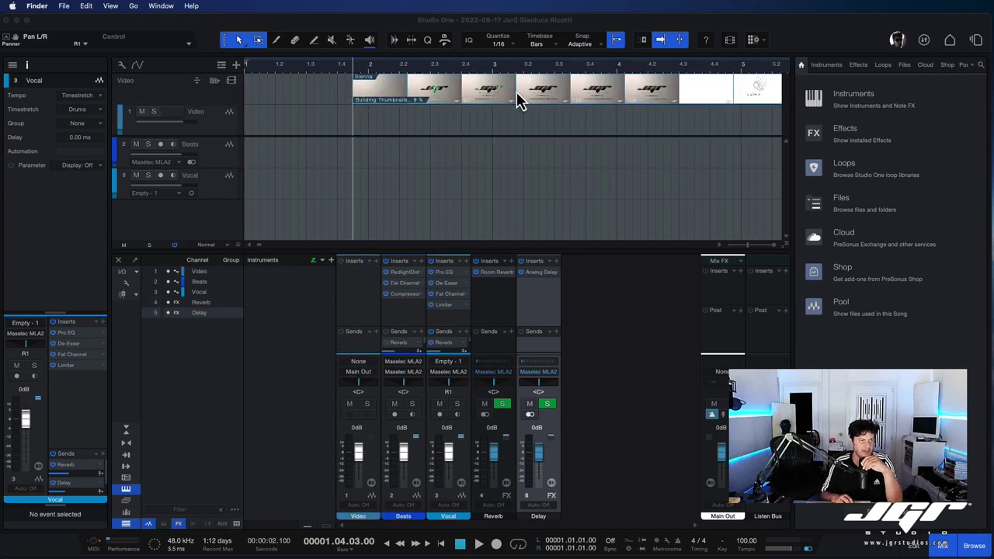
left_click(391, 92)
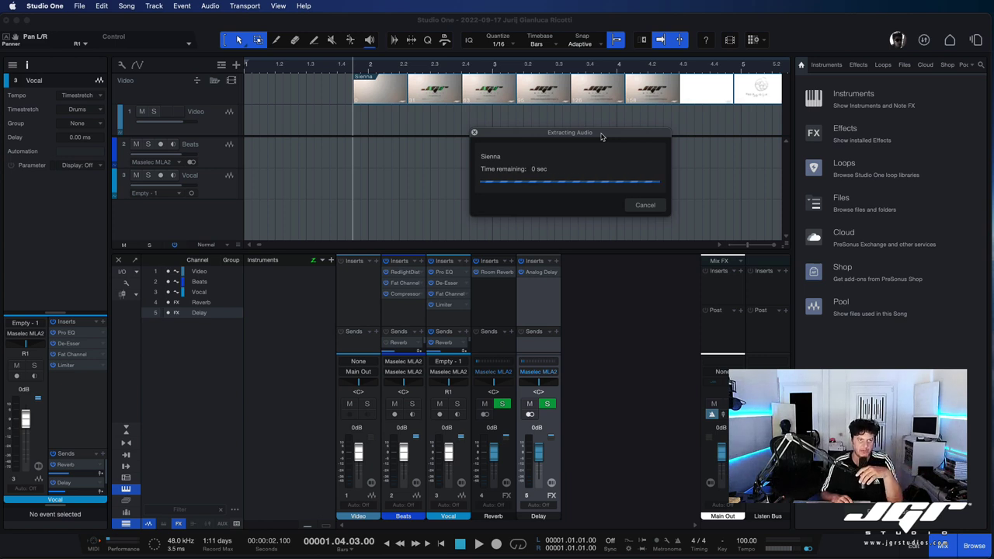
left_click(337, 102)
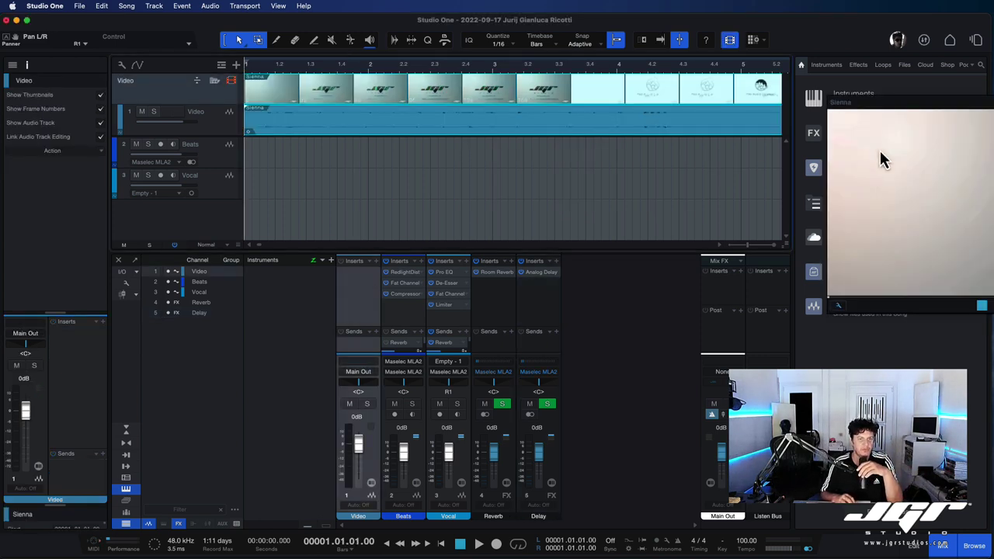
Reposition and close the Sienna video player window, and hide the Browser
left_click_drag(899, 104, 572, 178)
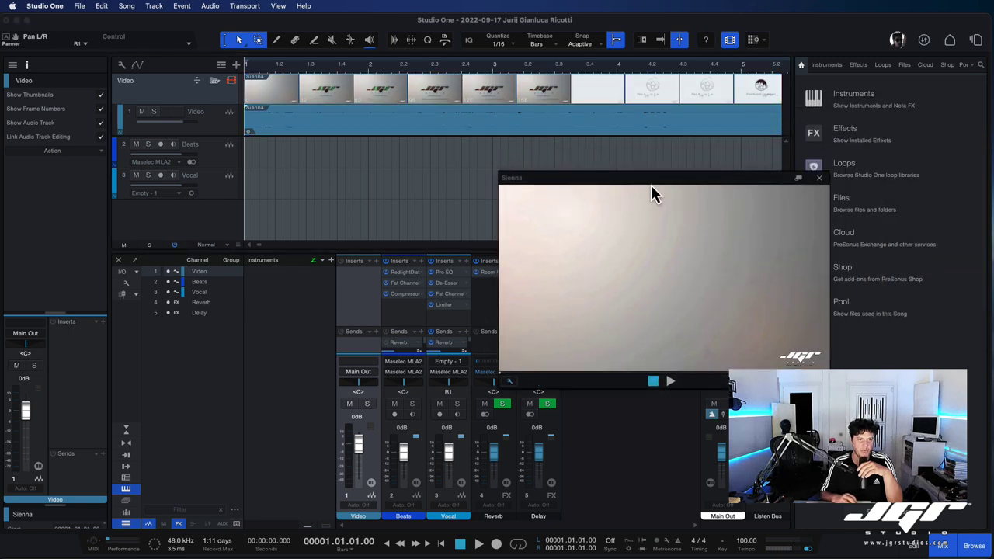
left_click(818, 180)
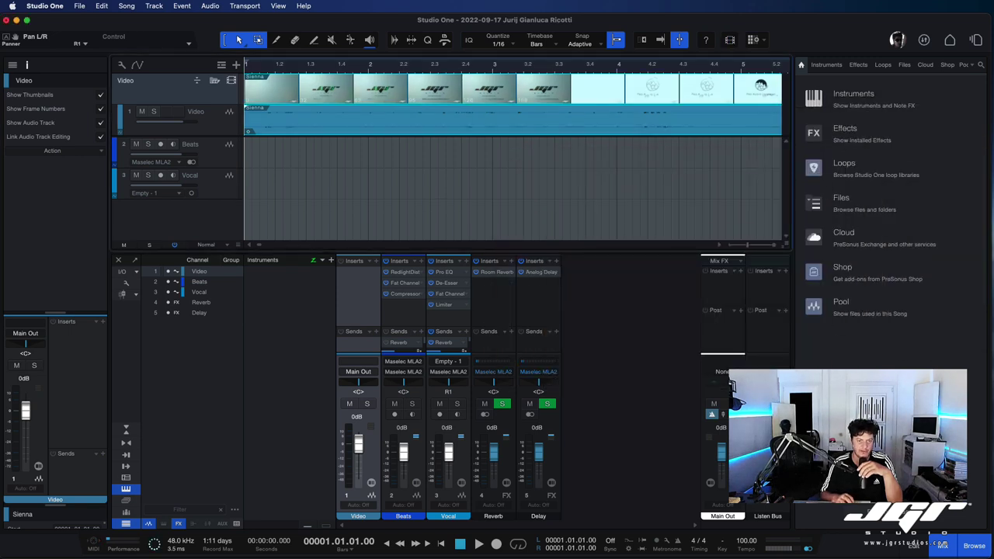
left_click(975, 548)
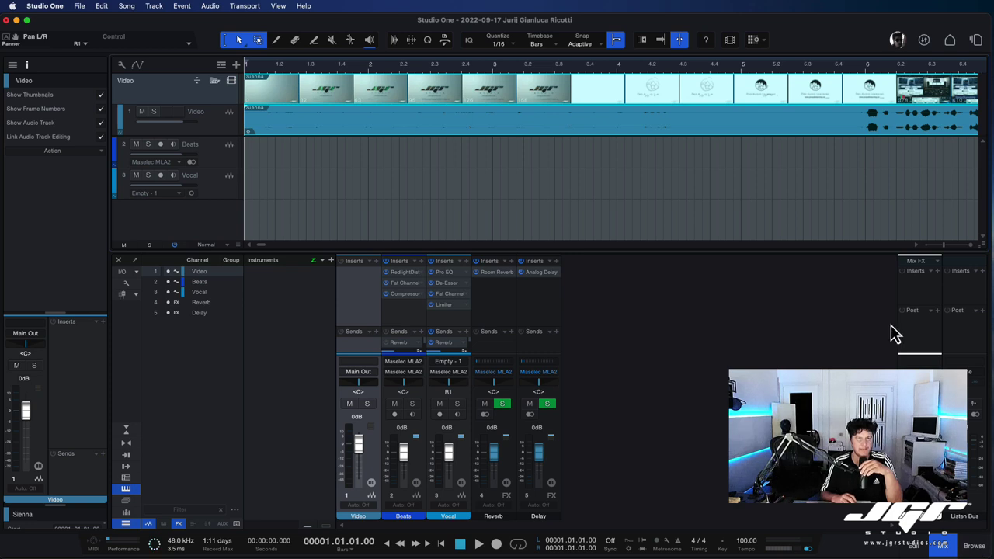
Copy the Sienna video's audio to the Vocal track and to a new track below it, and mute the Video audio track
left_click(562, 138)
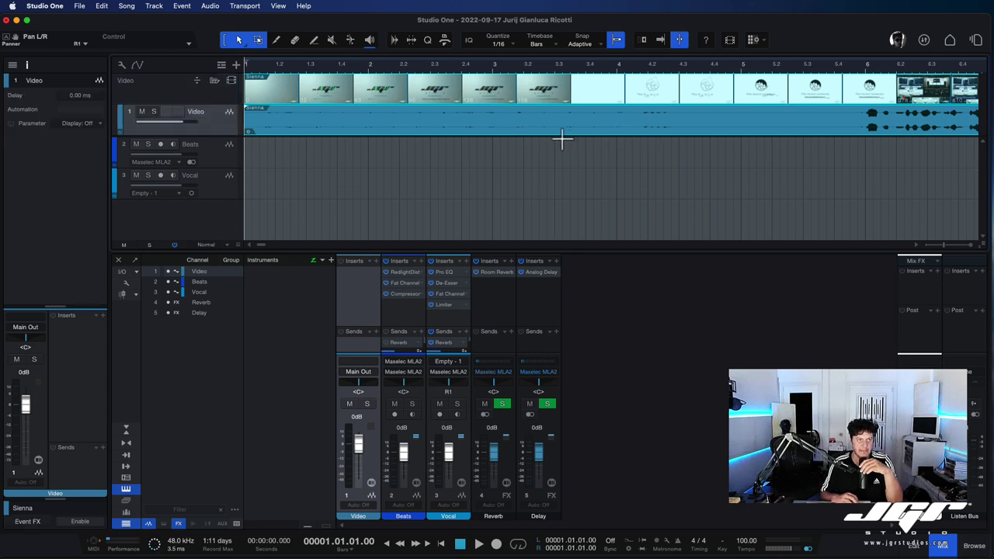
left_click_drag(562, 137, 565, 213)
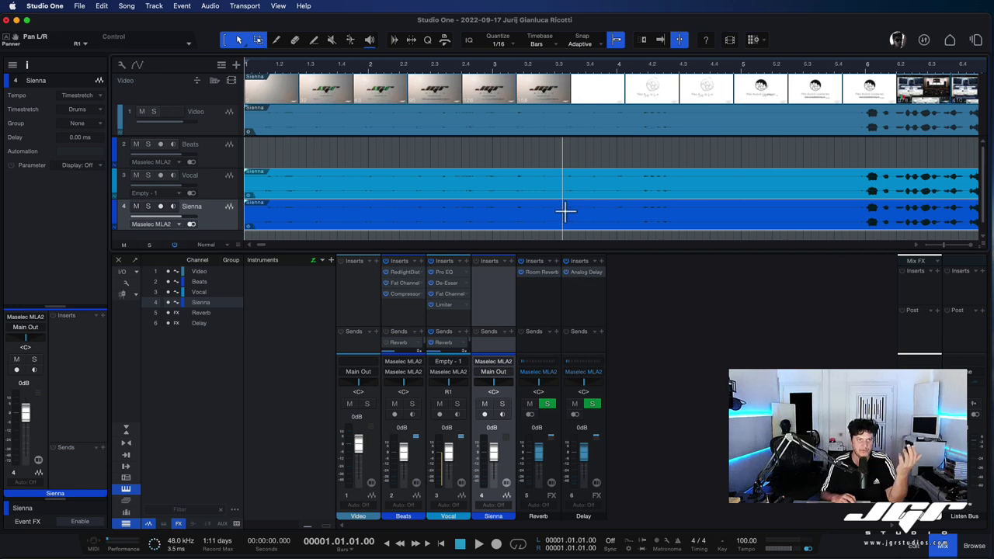
scroll(565, 205, "down", 1)
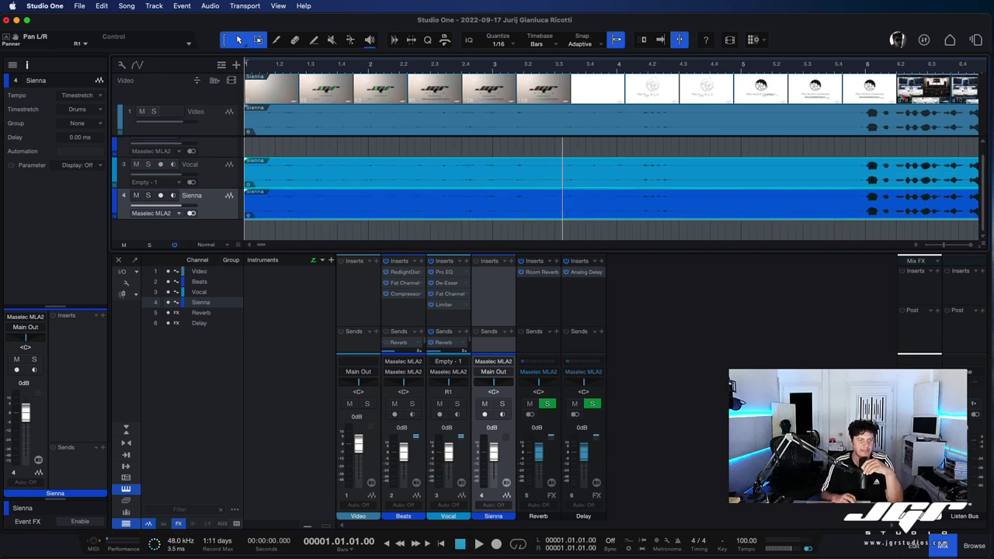
left_click(142, 113)
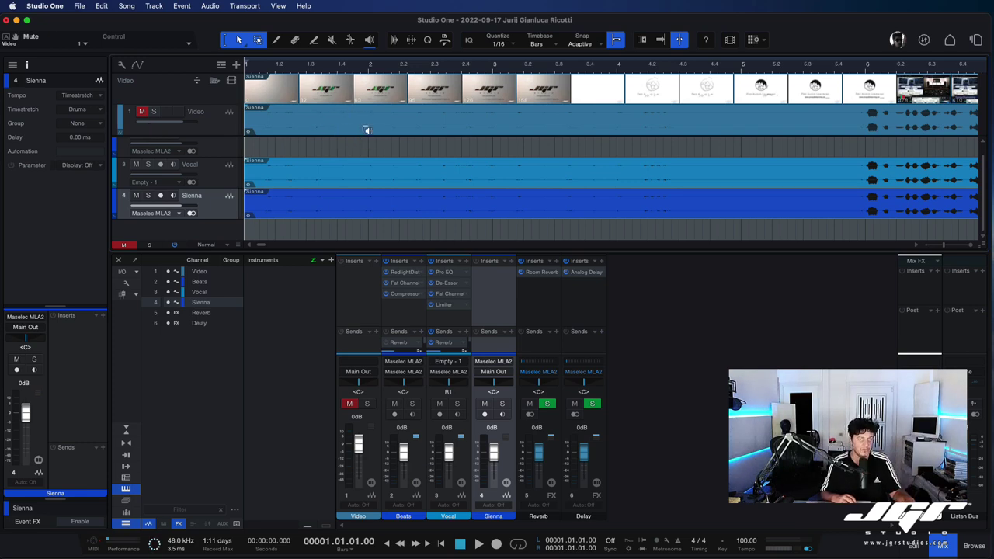
Split the Sienna video together with its linked audio at bar 140
scroll(362, 126, "down", 10)
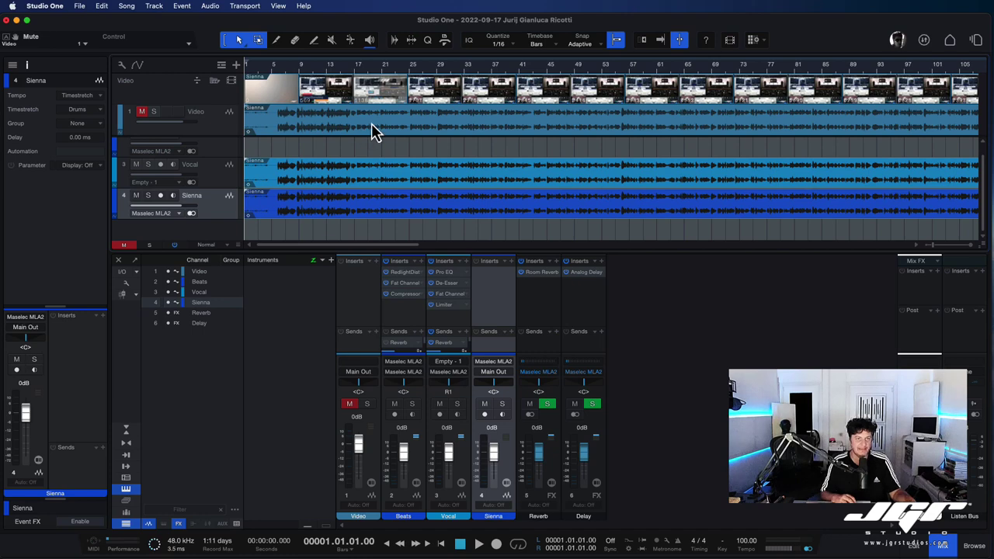
scroll(373, 124, "down", 2)
scroll(380, 125, "down", 6)
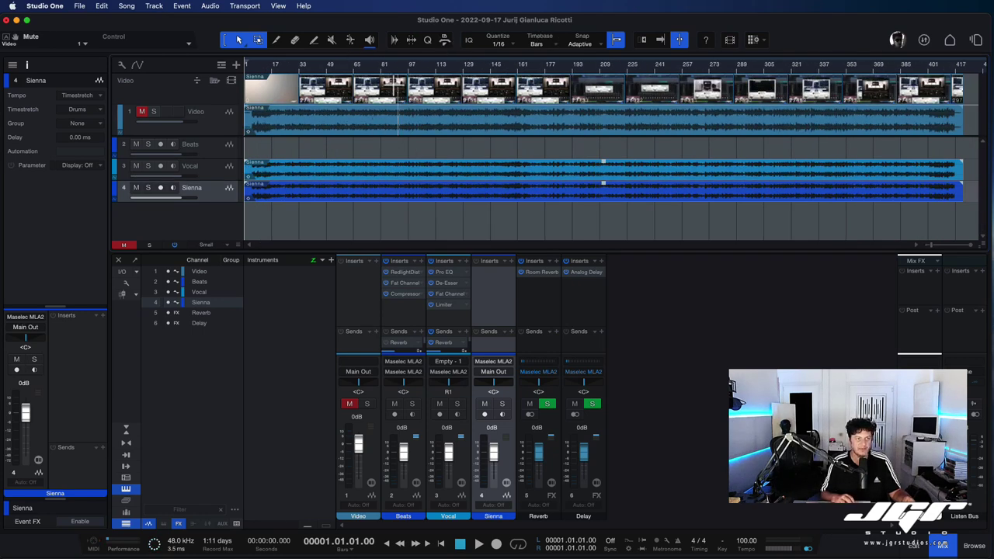
left_click(314, 41)
left_click(279, 41)
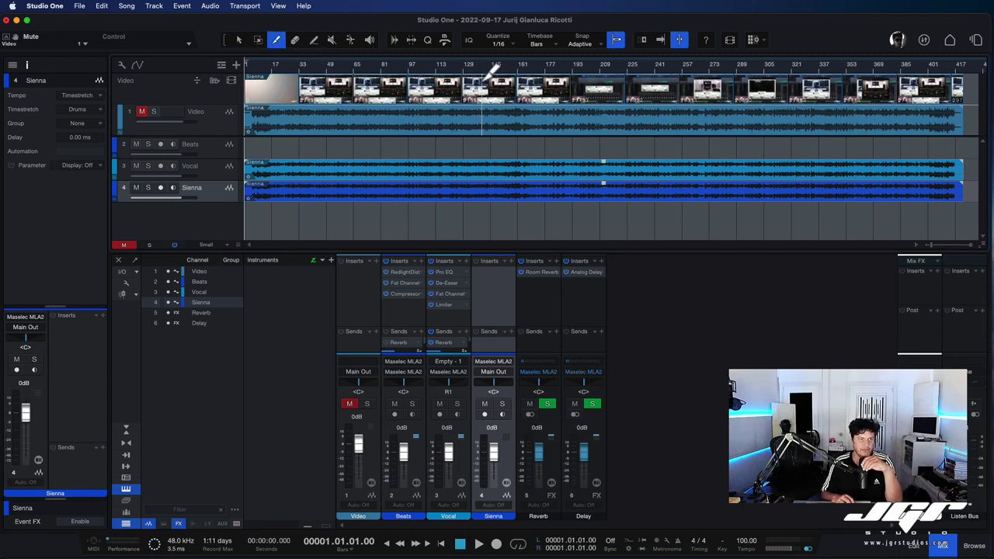
left_click(482, 81)
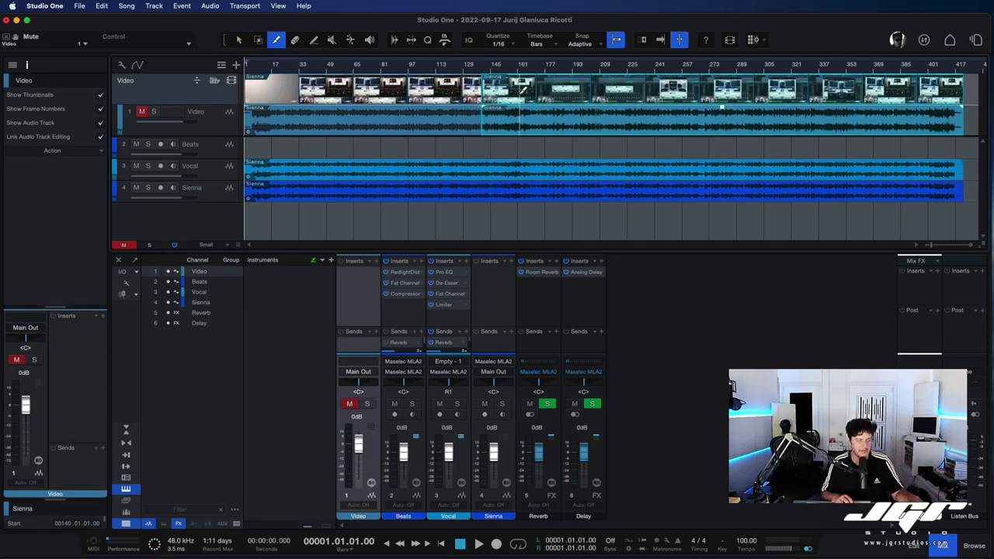
Move the second part of the split video with its audio to bar 171 and deselect it
key("1")
left_click_drag(510, 104, 564, 100)
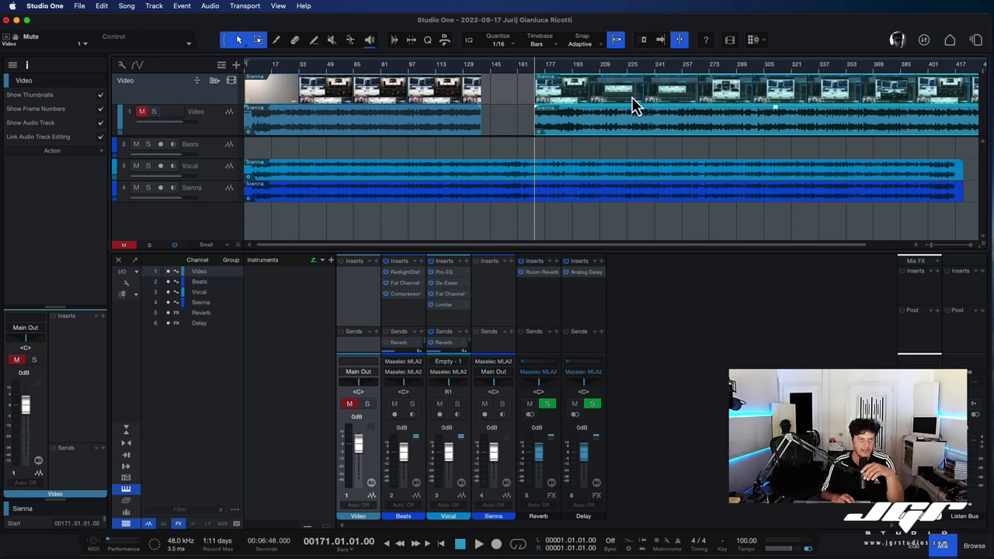
left_click(901, 67)
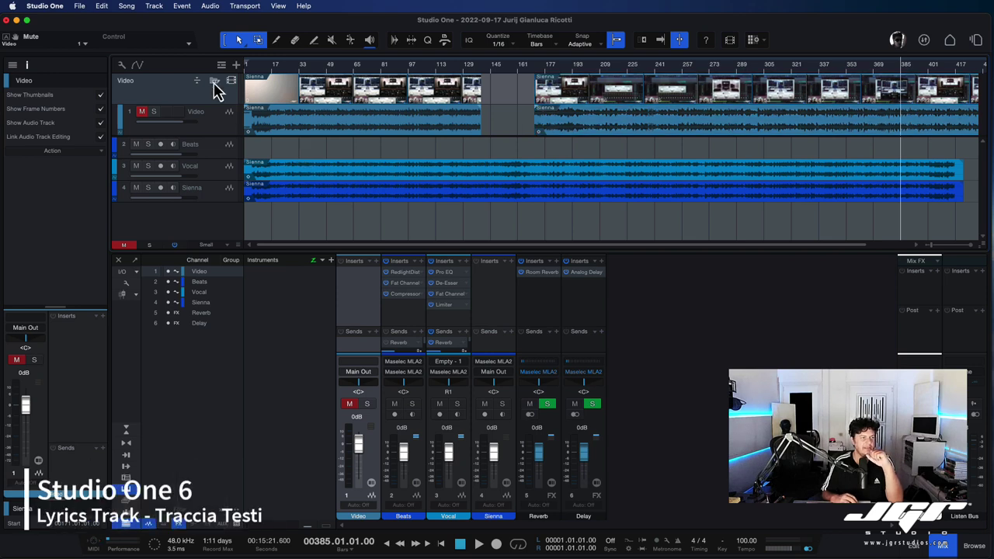
Show the Lyrics track and add the lyric "testo canzone" near bar 33
left_click(221, 67)
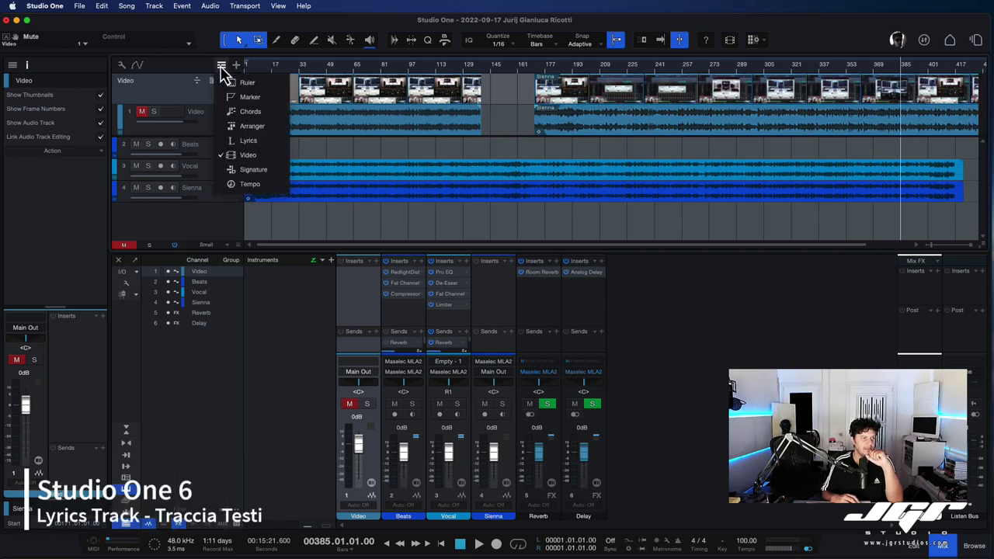
left_click(259, 145)
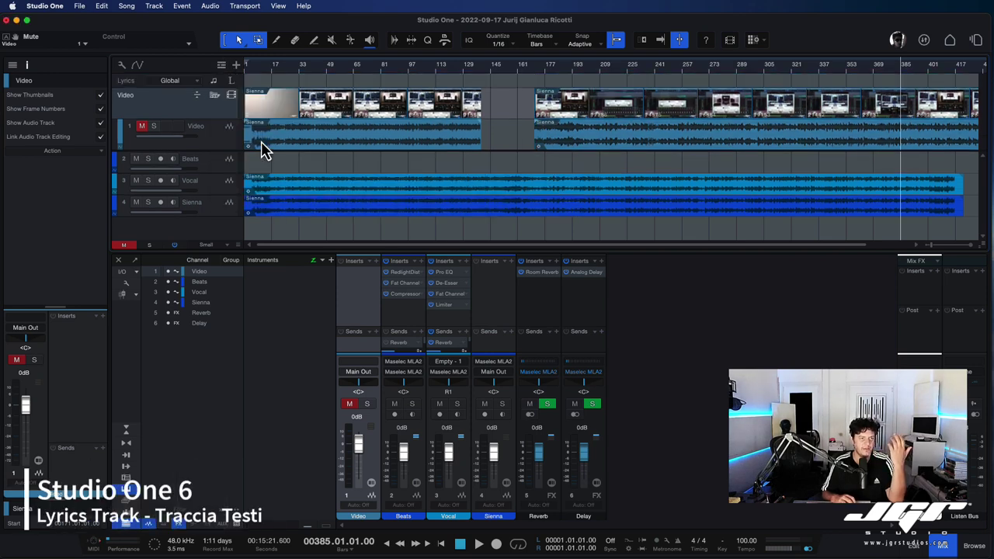
double_click(296, 81)
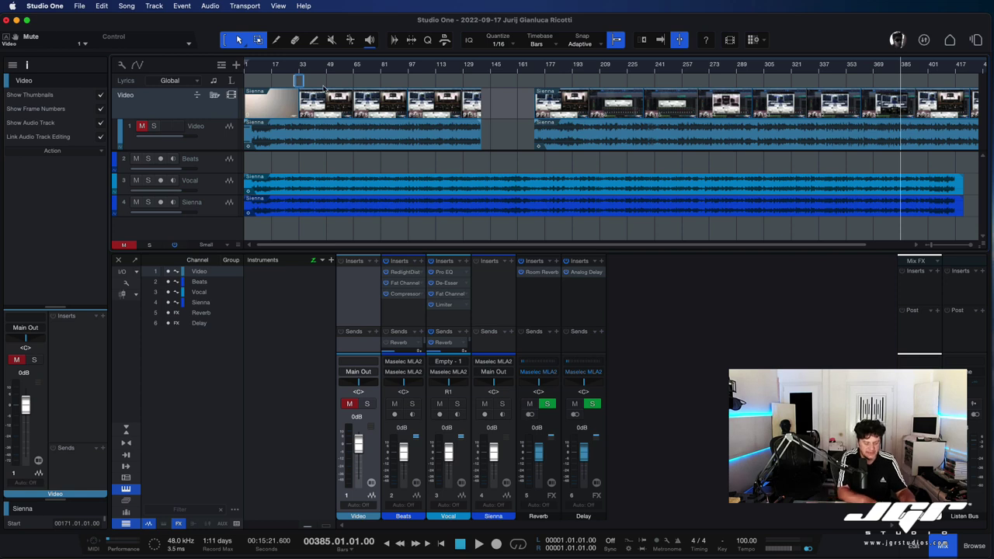
type("testo canzone")
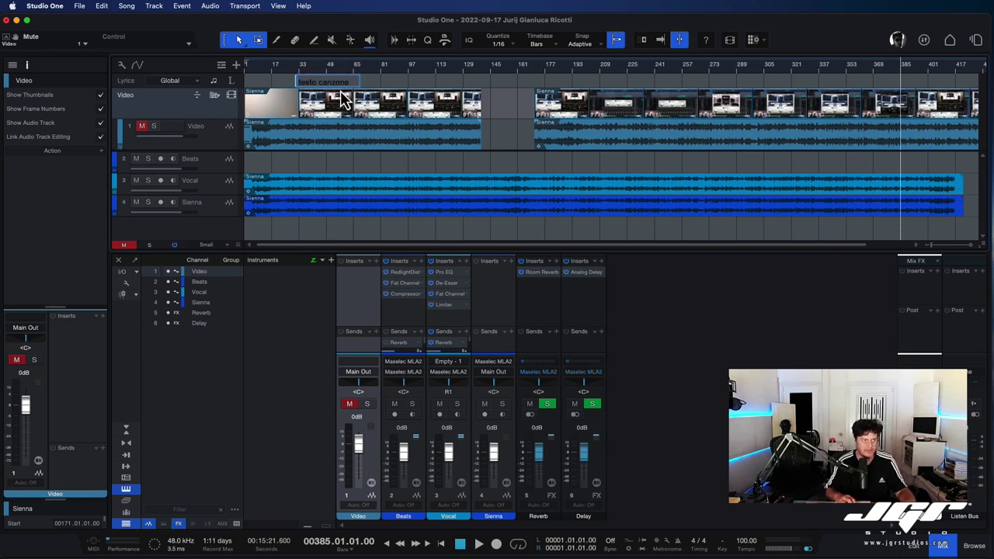
key("Return")
Move the "testo canzone" lyric to bar 79 and place a copy of it further along, near bar 201
left_click_drag(332, 82, 411, 82)
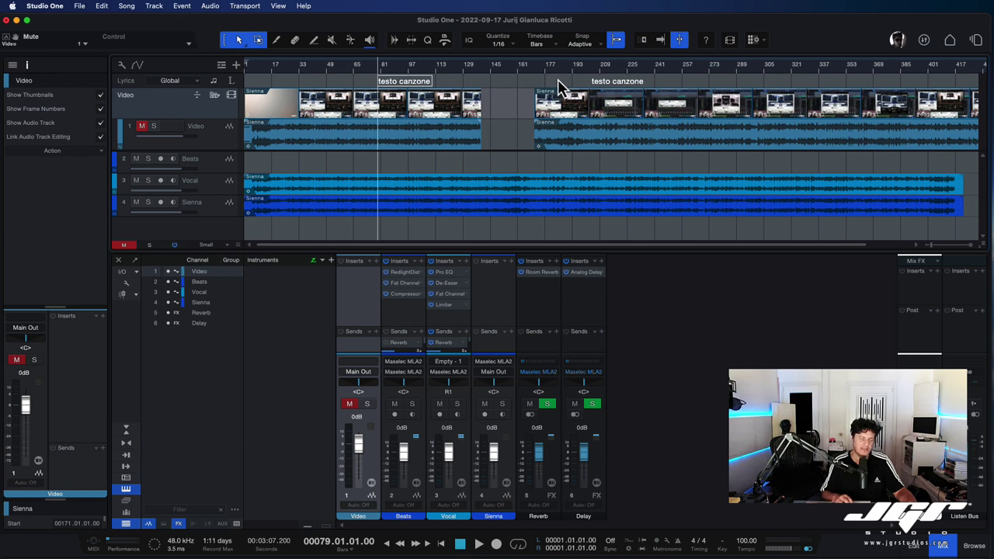
left_click_drag(419, 87, 477, 87)
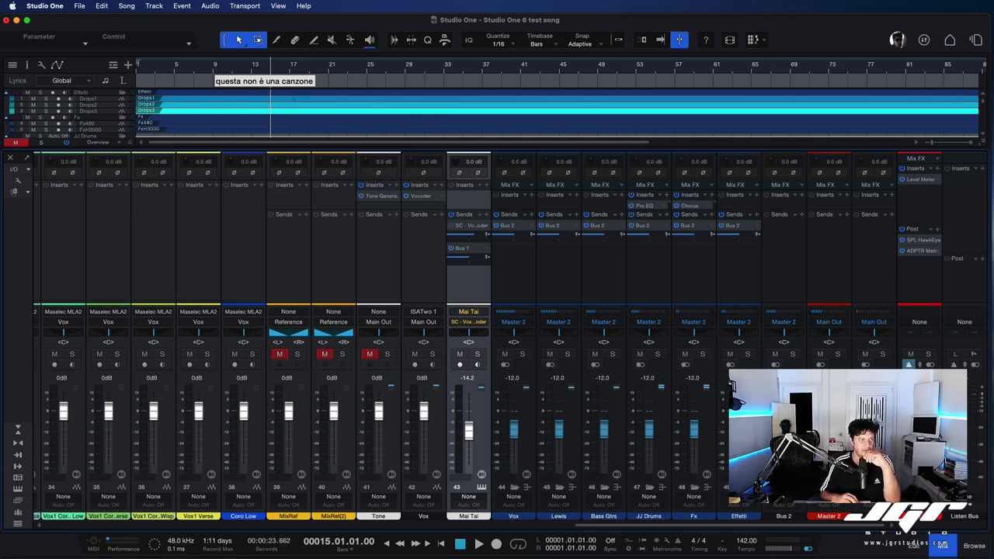
Flip the mixer faders to the send levels of Bus 2 and look across the channels feeding it
left_click(14, 193)
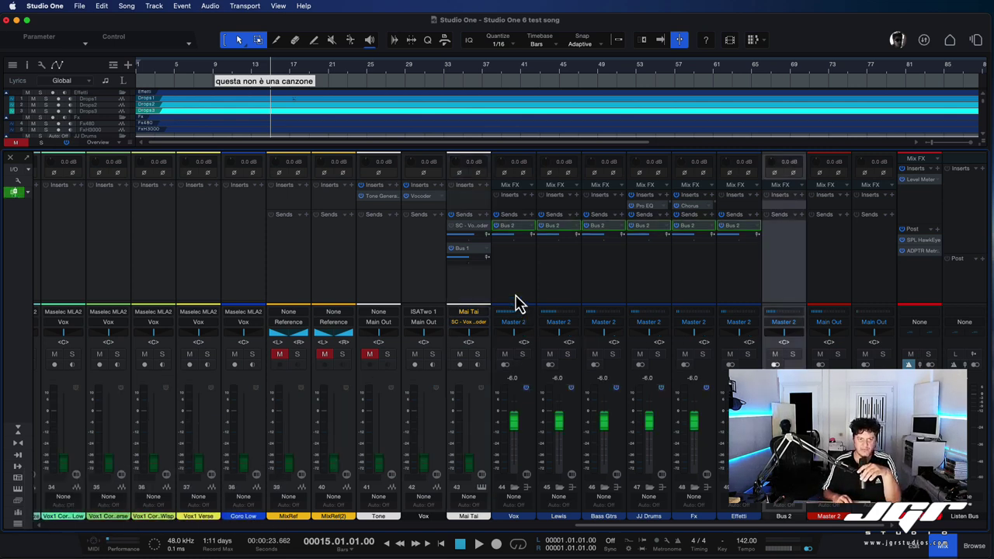
scroll(517, 296, "left", 10)
scroll(517, 296, "right", 10)
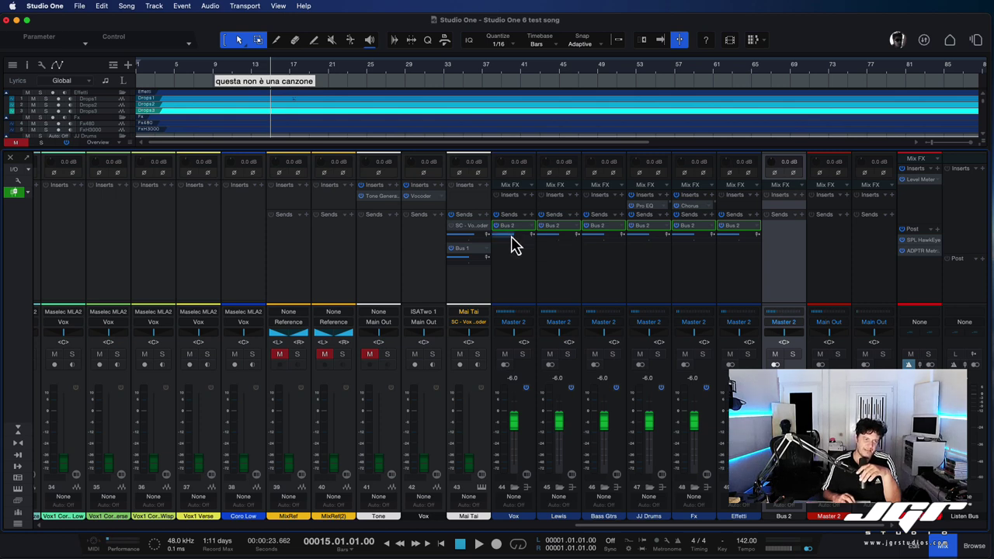
Try a send pan of R20 on the Vox channel, restore it to centre, set its Bus 2 send to 0 dB and turn fader flip off
mouse_move(512, 245)
left_mouse_down()
mouse_move(517, 304)
mouse_move(521, 252)
left_mouse_up()
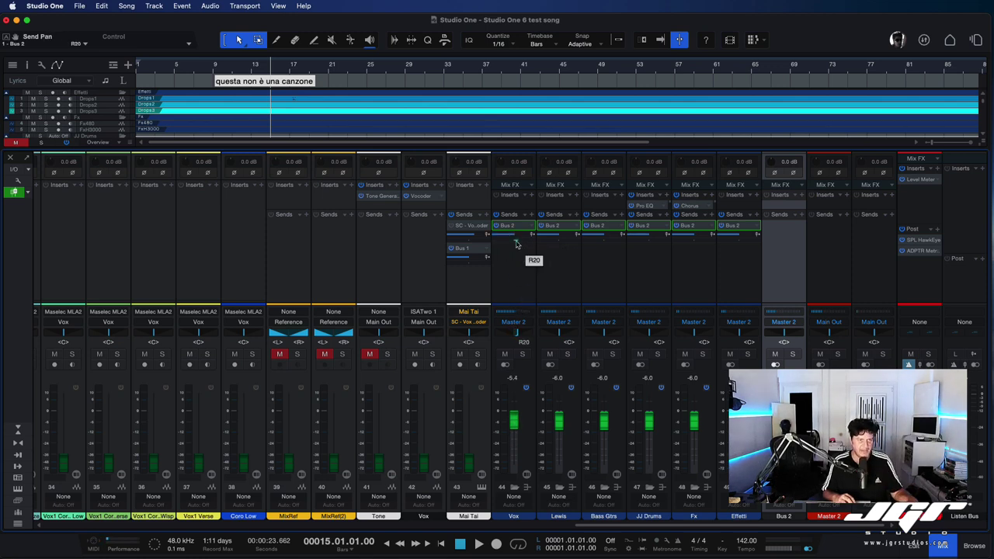
left_click(516, 240)
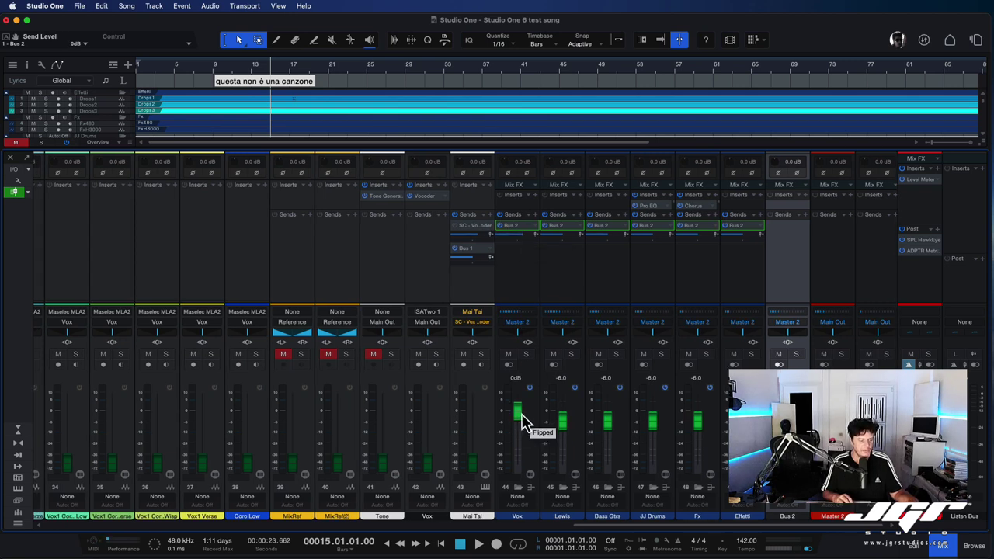
left_click(16, 191)
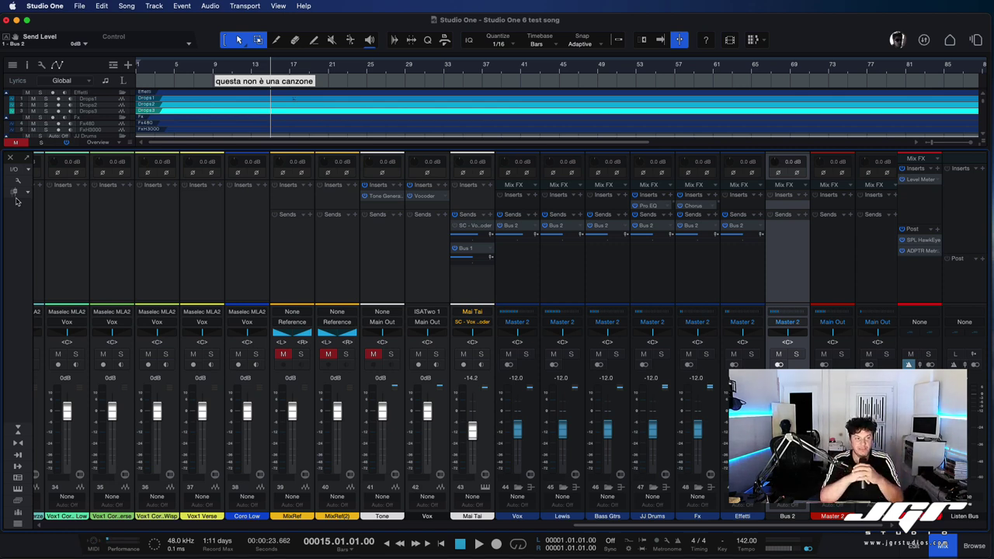
Open the Mai Tai channel's editor, reposition its window over the mixer and pin it
left_click(484, 476)
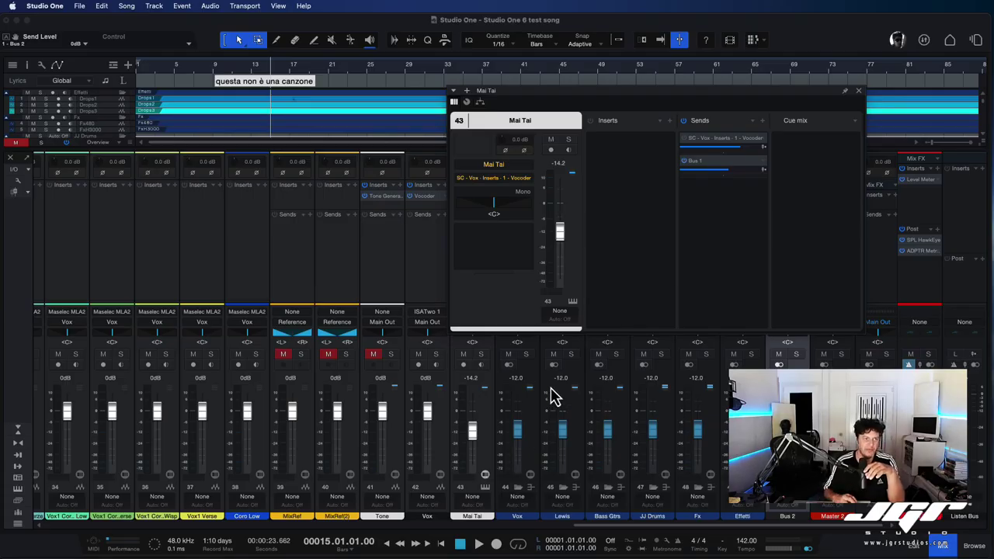
left_click_drag(564, 160, 586, 250)
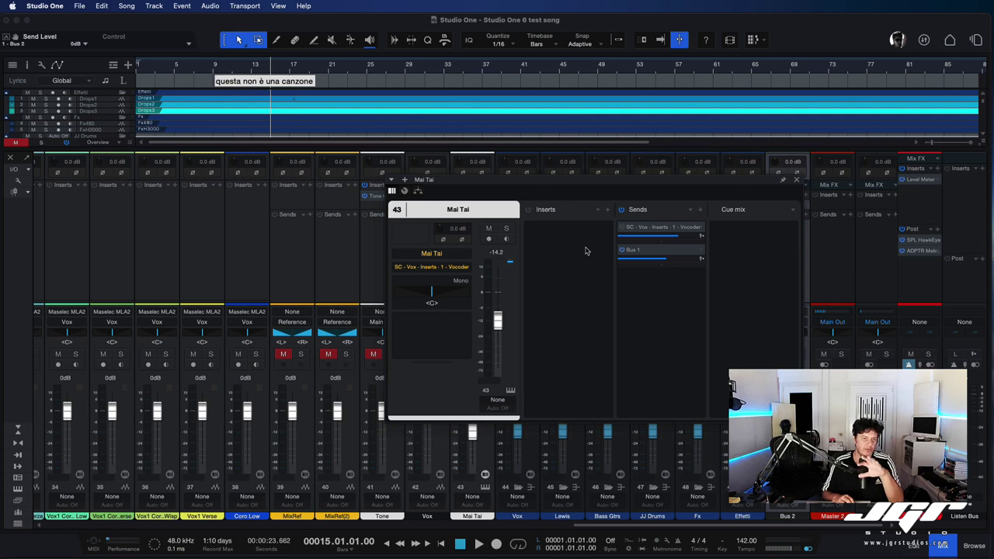
left_click_drag(754, 191, 721, 166)
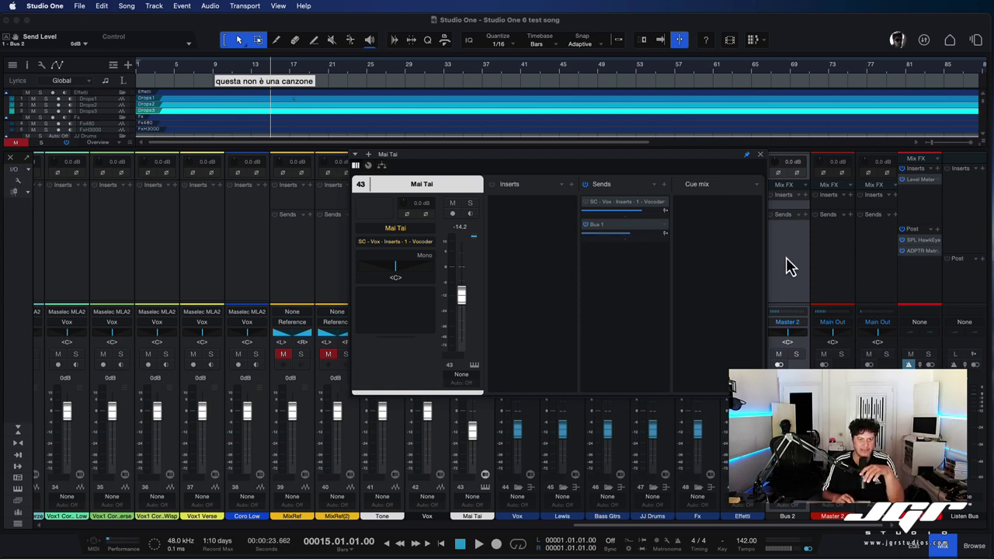
Step through the channels following Mai Tai in the channel editor as far as JJ Drums
key("Down")
key("Down")
key("Down")
key("Down")
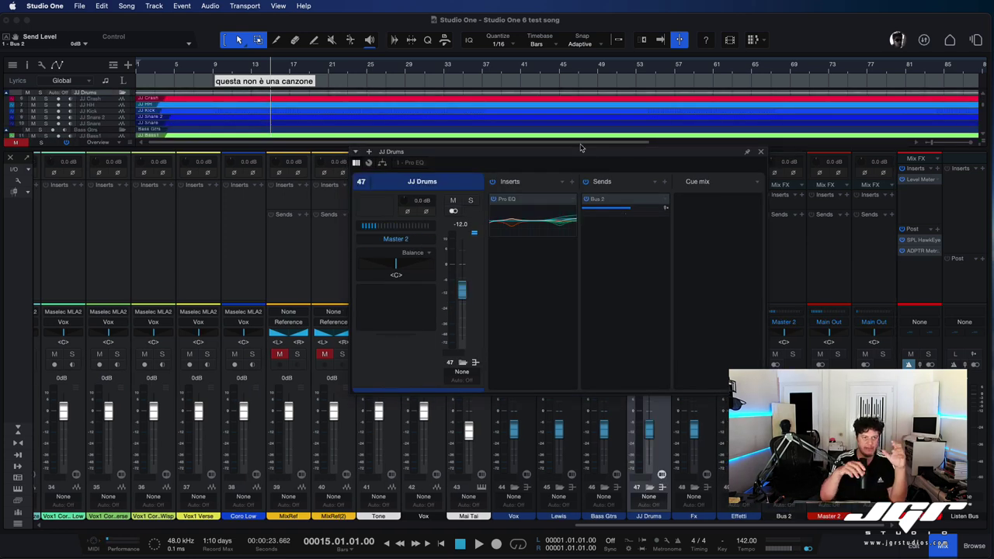
Reposition the JJ Drums channel editor over the mixer, clear of the channel faders, and pin its window
left_click_drag(582, 151, 698, 265)
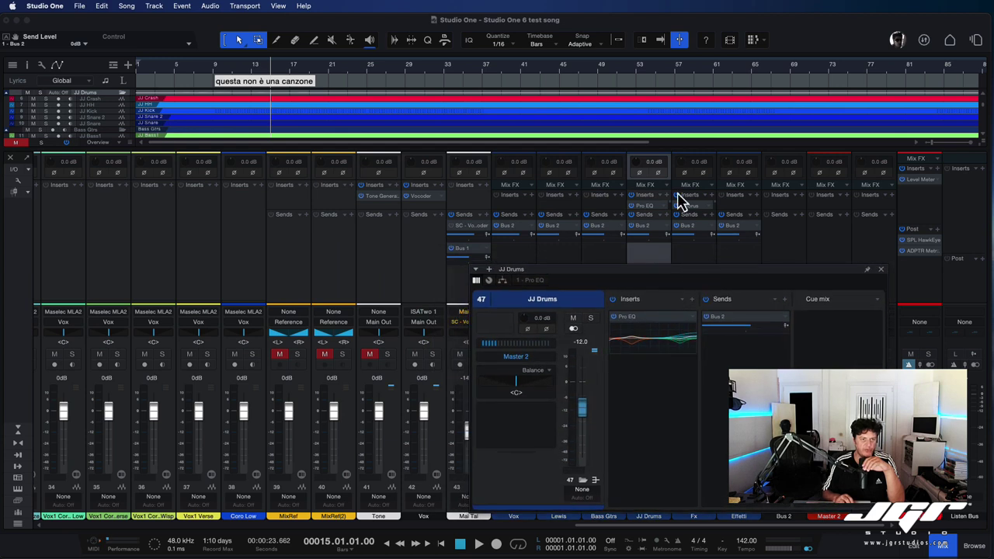
left_click_drag(680, 200, 679, 204)
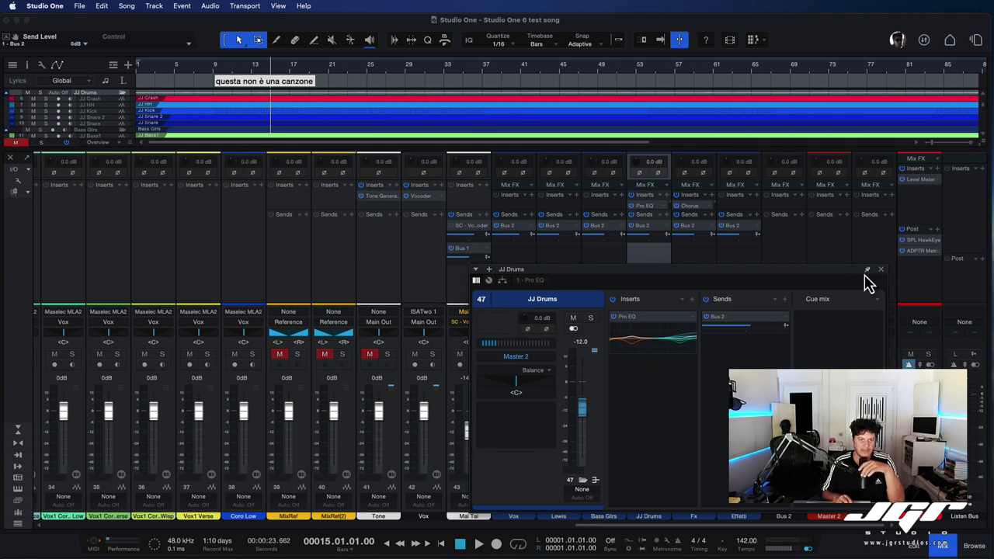
left_click_drag(847, 289, 827, 65)
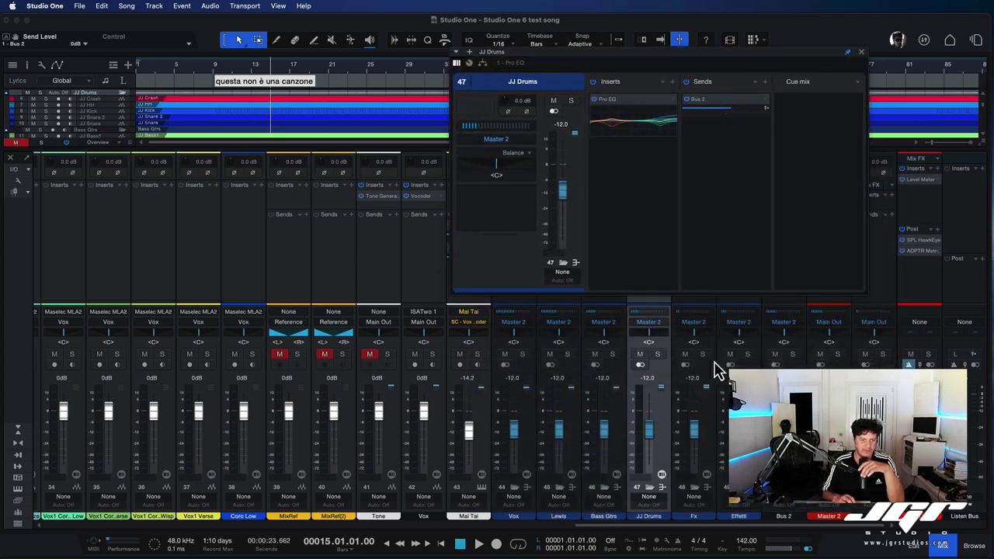
Step through the channels after JJ Drums in the pinned editor, view Bass Gtrs and JJ Drums again, and close the editor
key("Down")
key("Down")
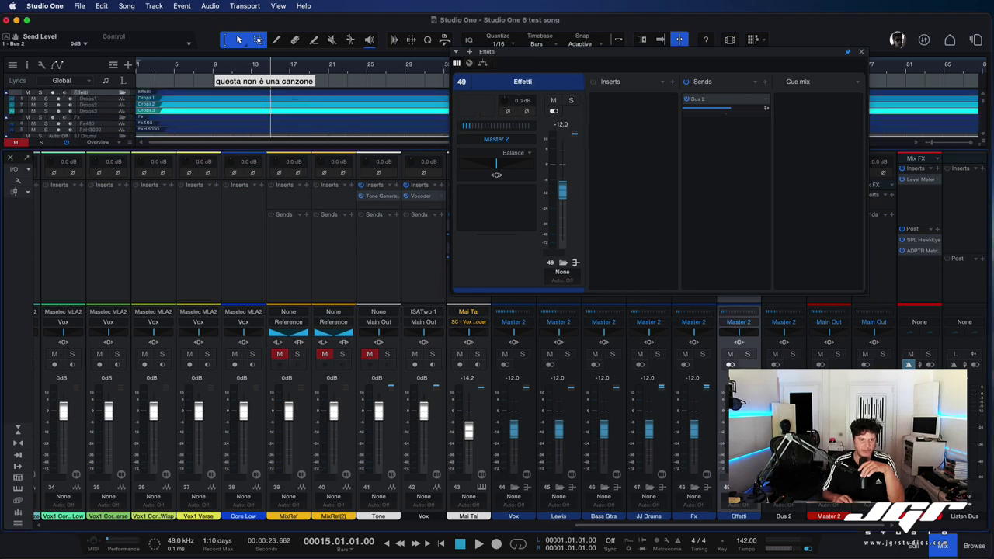
key("Down")
left_click(665, 427)
left_click(621, 427)
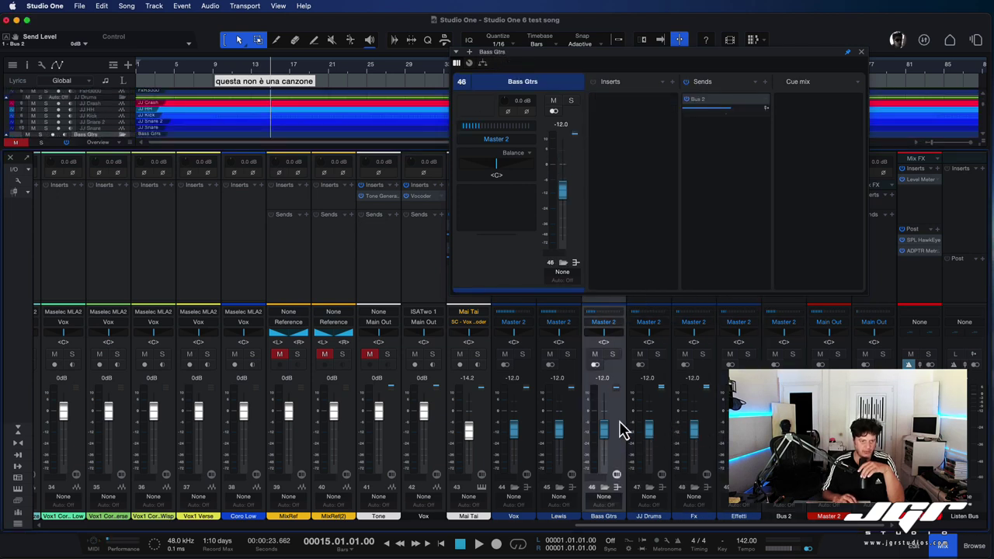
left_click(663, 429)
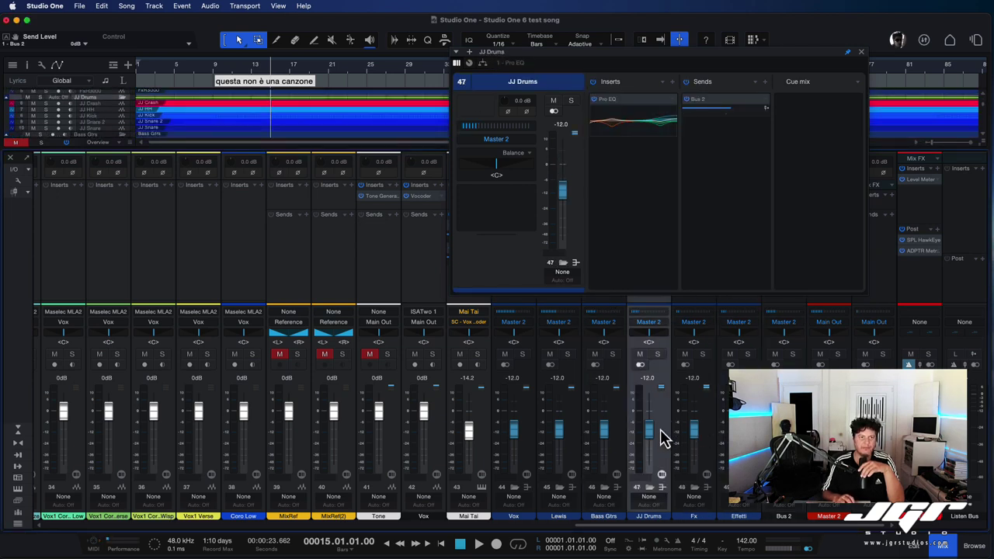
left_click(862, 53)
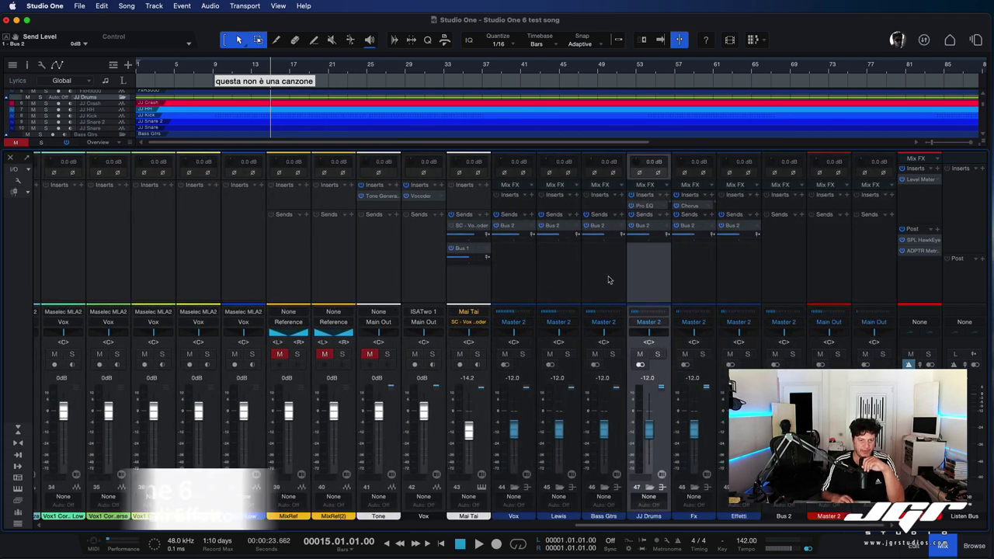
Add an FX channel beside the Vox bus and enlarge the inserts and sends area of the console
right_click(516, 276)
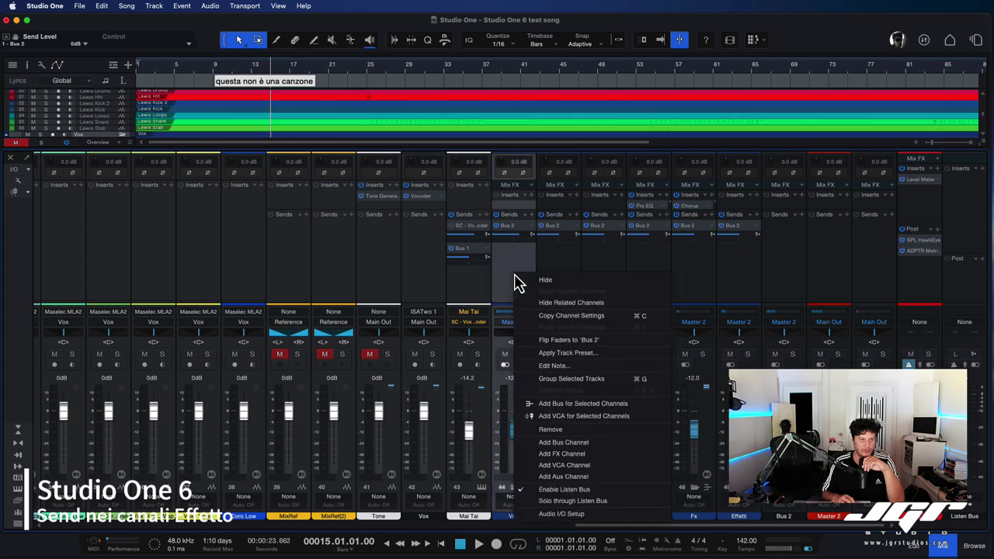
left_click(575, 455)
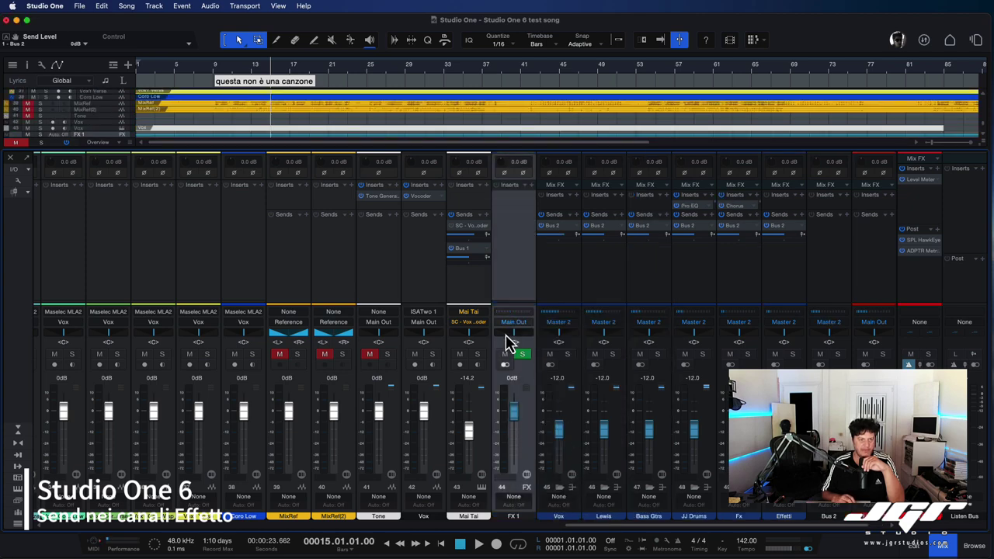
left_click_drag(517, 313, 516, 353)
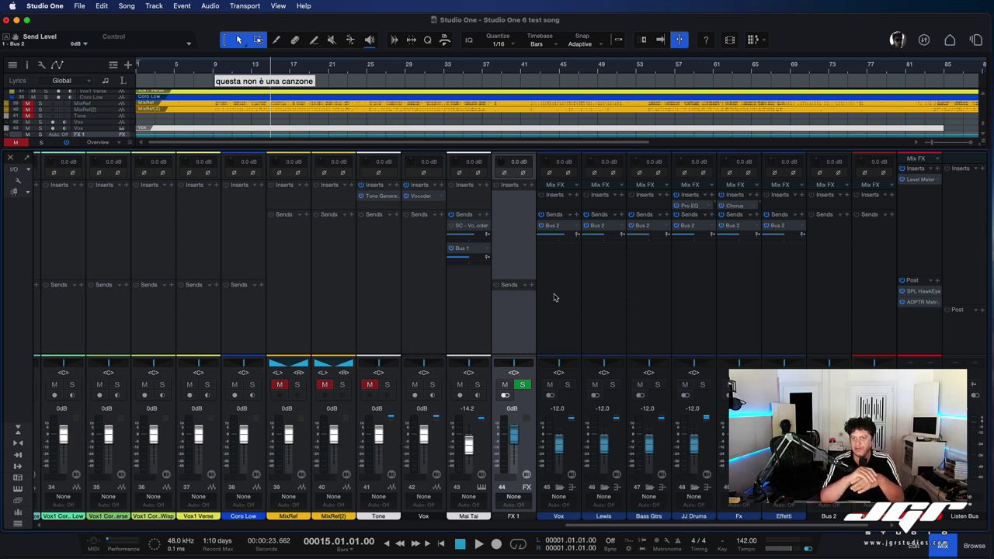
Show the console's instruments list and open the sidechain sources of the Vox channel's Vocoder
key("F11")
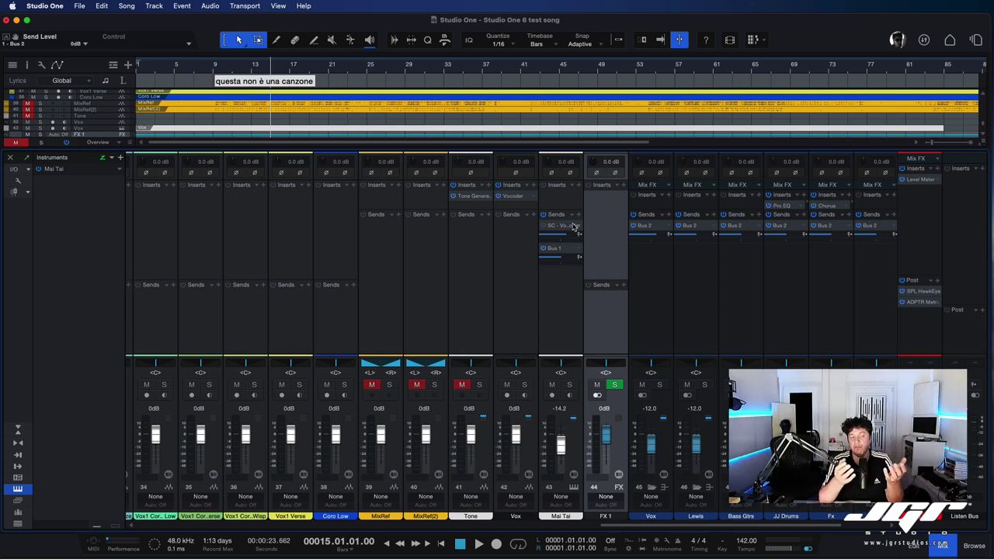
left_click(574, 226)
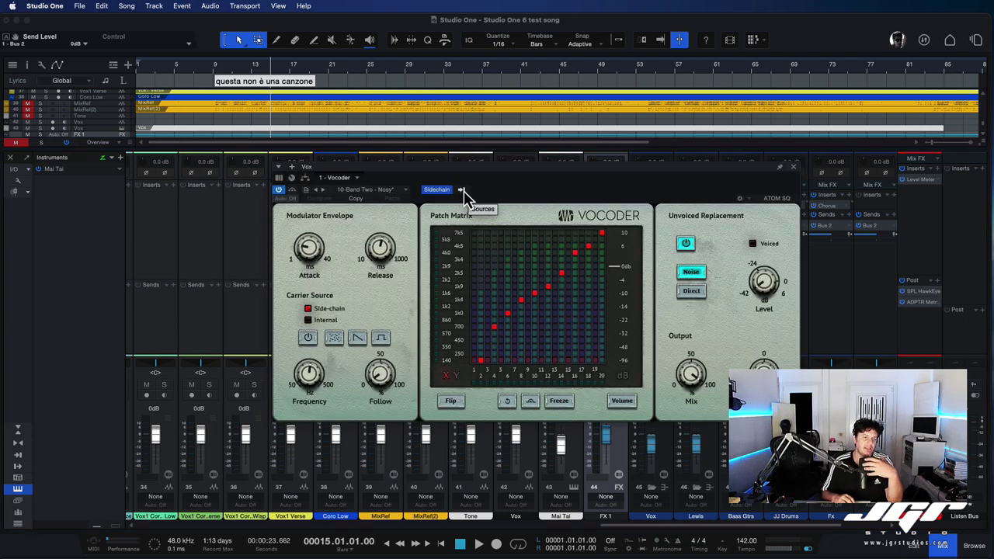
left_click(462, 190)
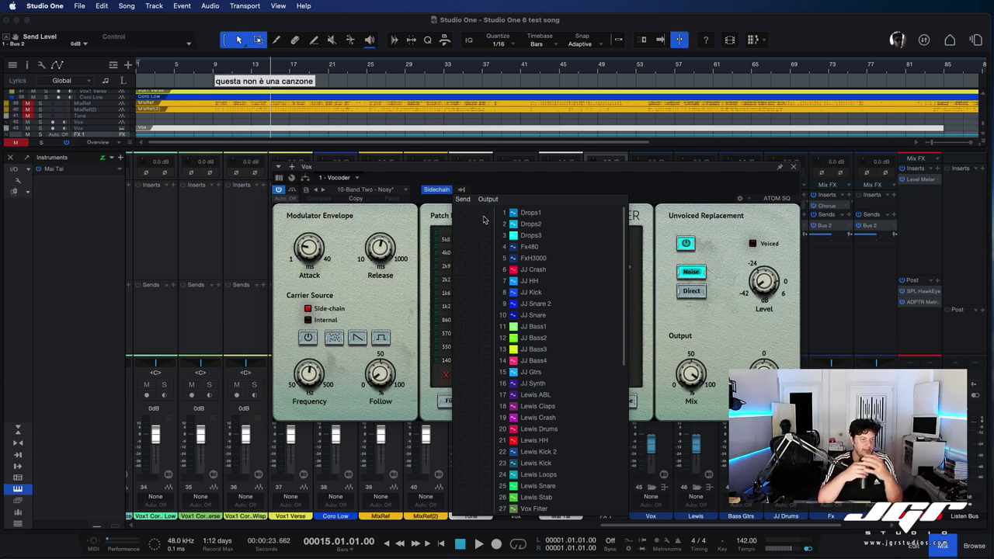
Look through the Vocoder's send and output sidechain sources down to Mai Tai, then reposition and close the plug-in window
scroll(483, 226, "down", 8)
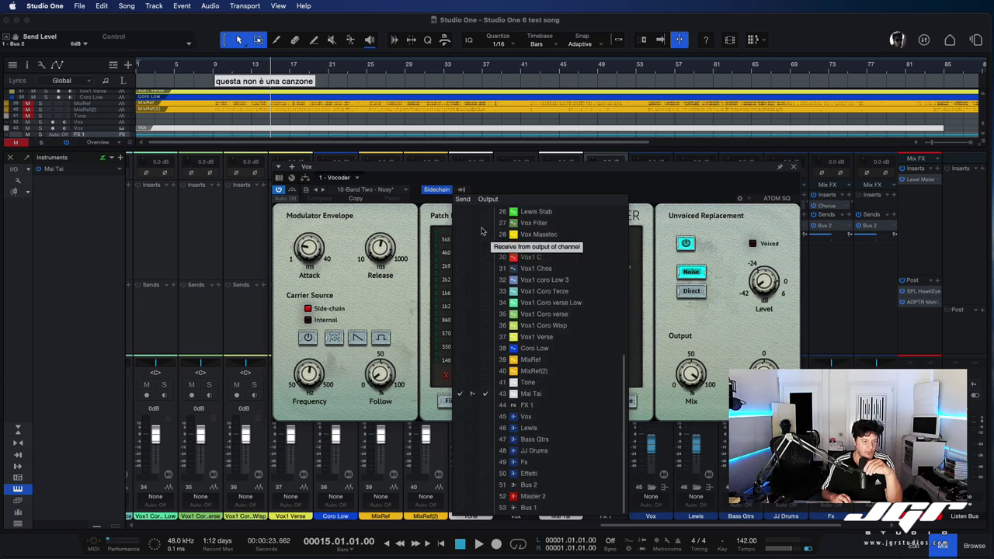
scroll(474, 214, "up", 8)
scroll(483, 277, "down", 8)
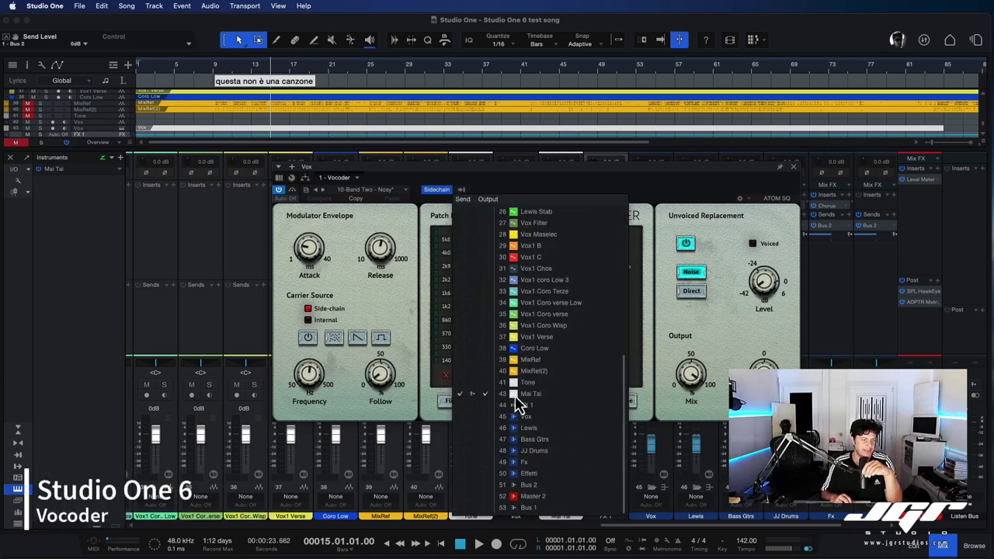
left_click(658, 173)
left_click_drag(657, 173, 657, 183)
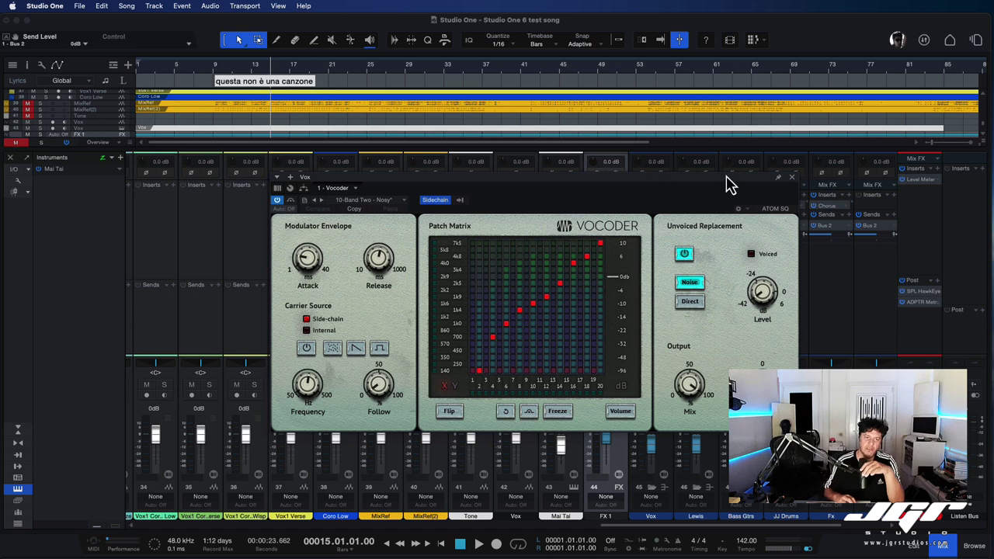
left_click(791, 178)
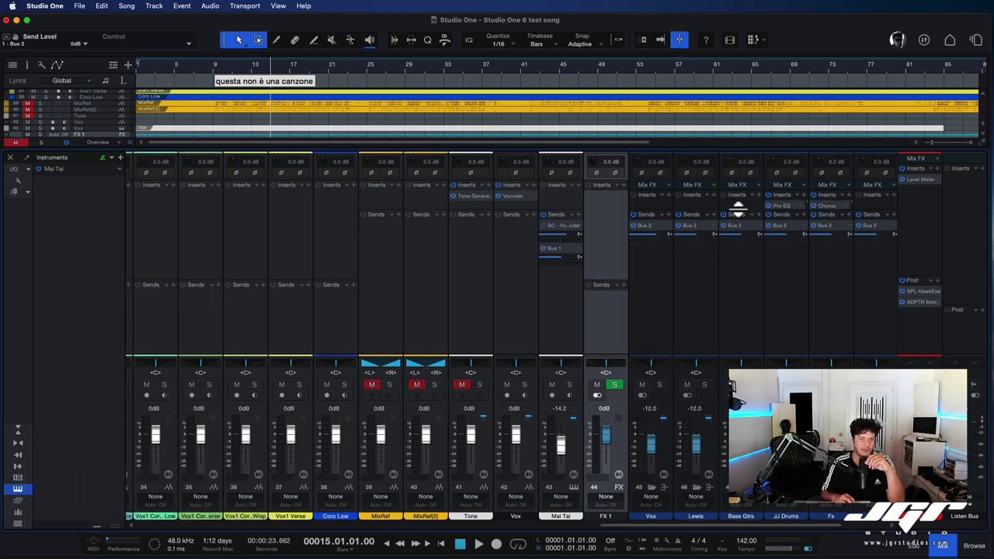
Enlarge the inserts area and expand the Pro EQ display on JJ Drums and the Chorus controls on the Fx bus
left_click(789, 216)
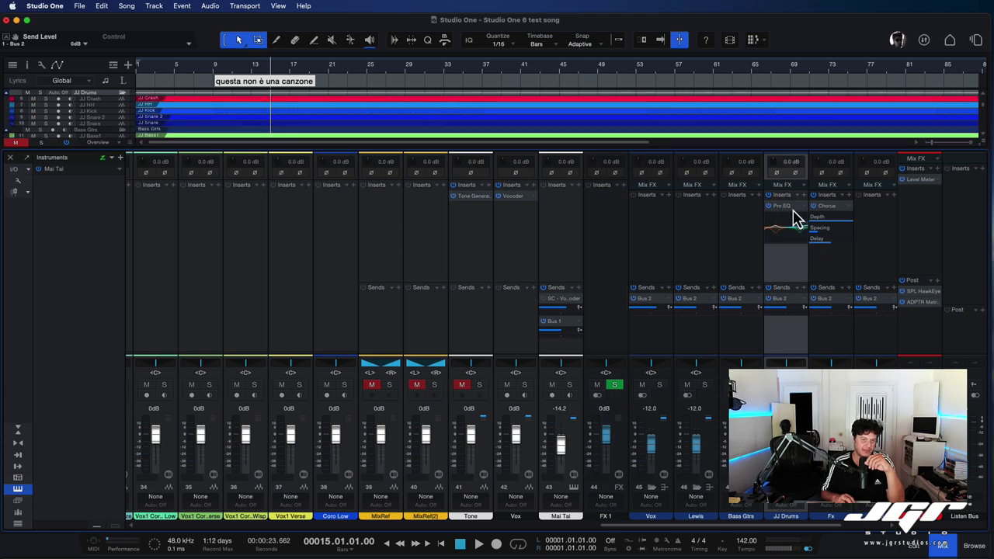
left_click(830, 215)
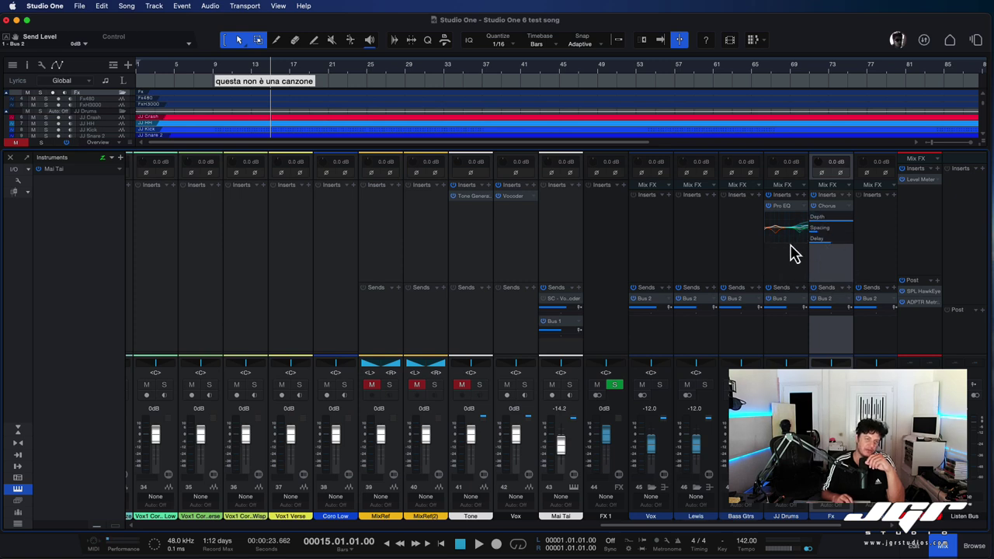
mouse_move(816, 242)
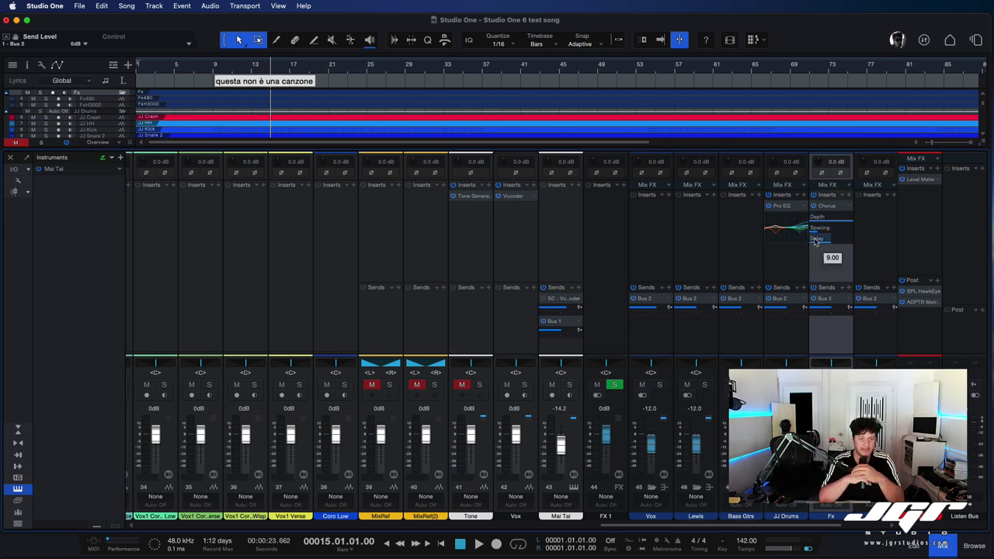
Add a FabFilter insert to the Bass Gtrs bus and view the list of available insert presets
left_click(726, 229)
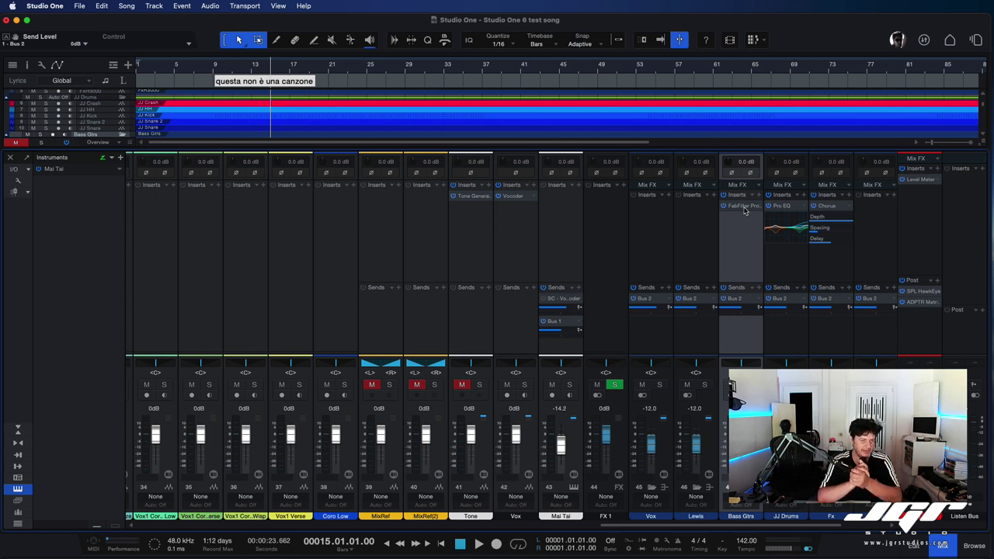
scroll(730, 233, "right", 1)
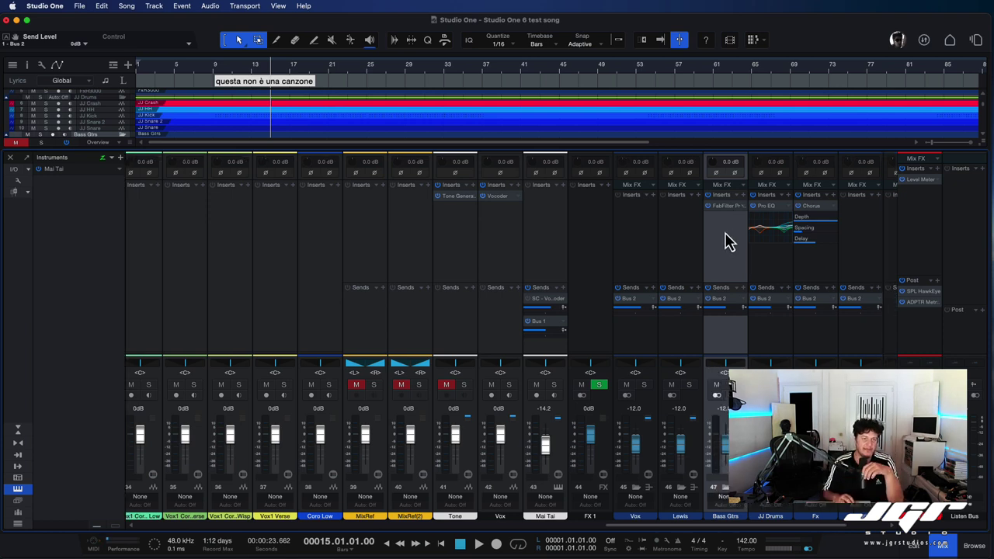
left_click(738, 195)
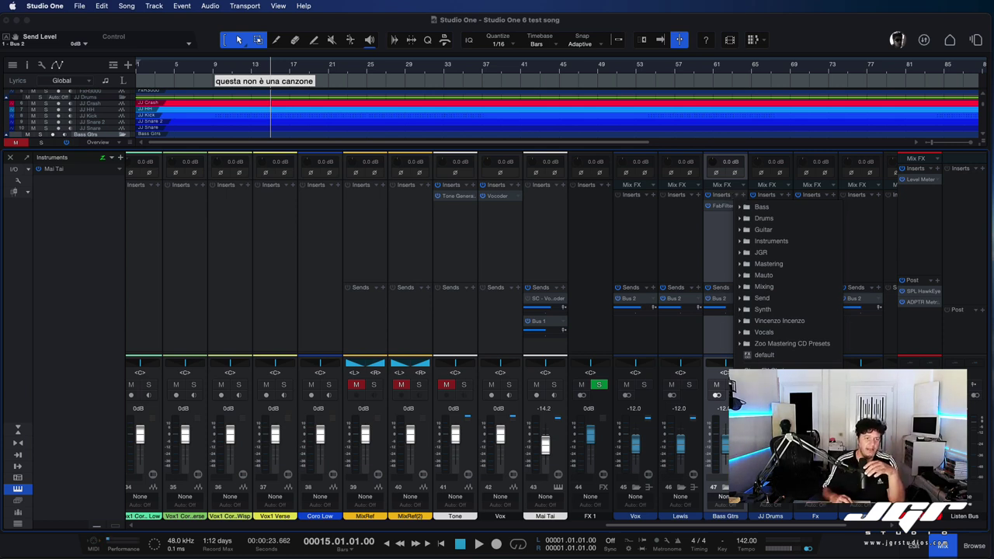
left_click(645, 304)
Copy the JJ Drums channel settings and paste them onto Vox1 Verse, Coro Low, MixRef and MixRef(2)
left_click(763, 281)
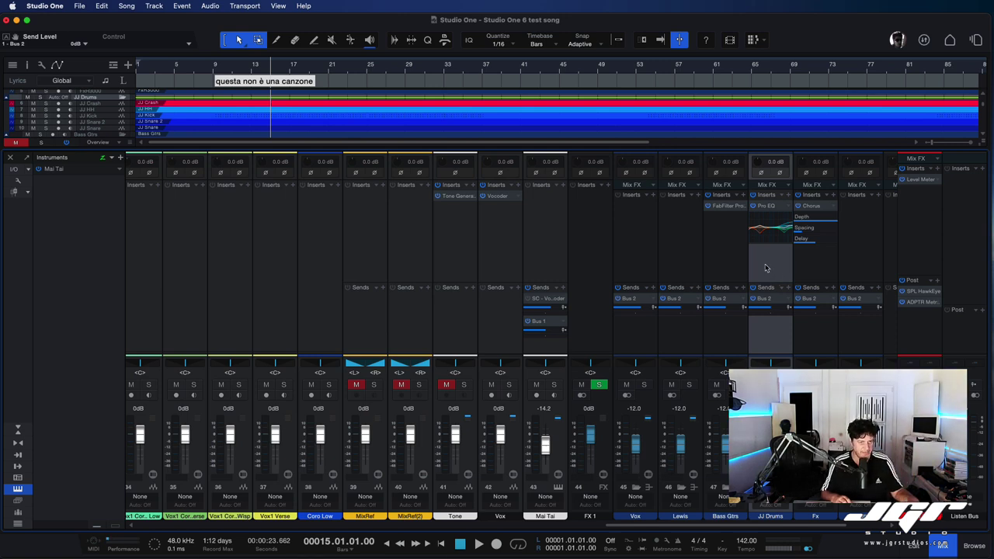
left_click(399, 256)
left_click(260, 252, "shift")
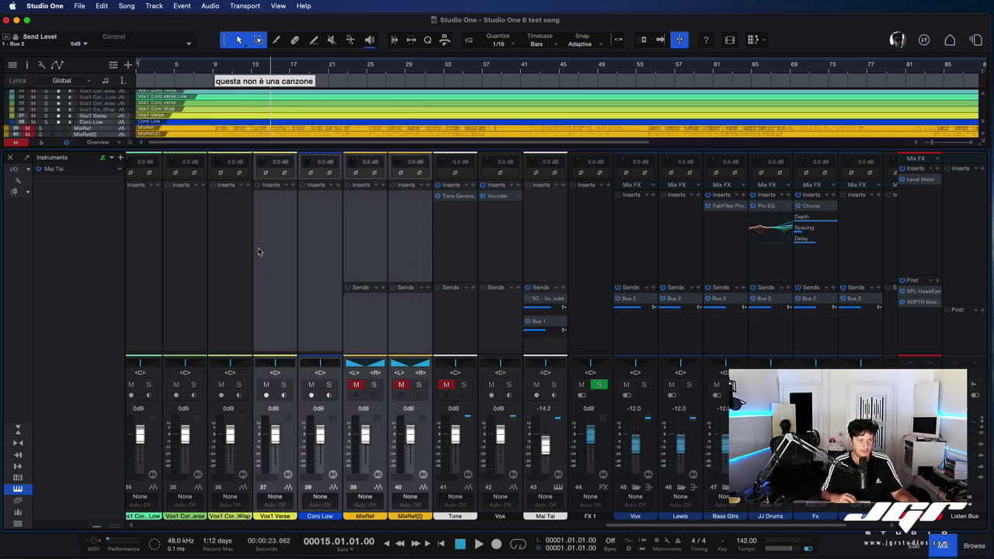
right_click(259, 252)
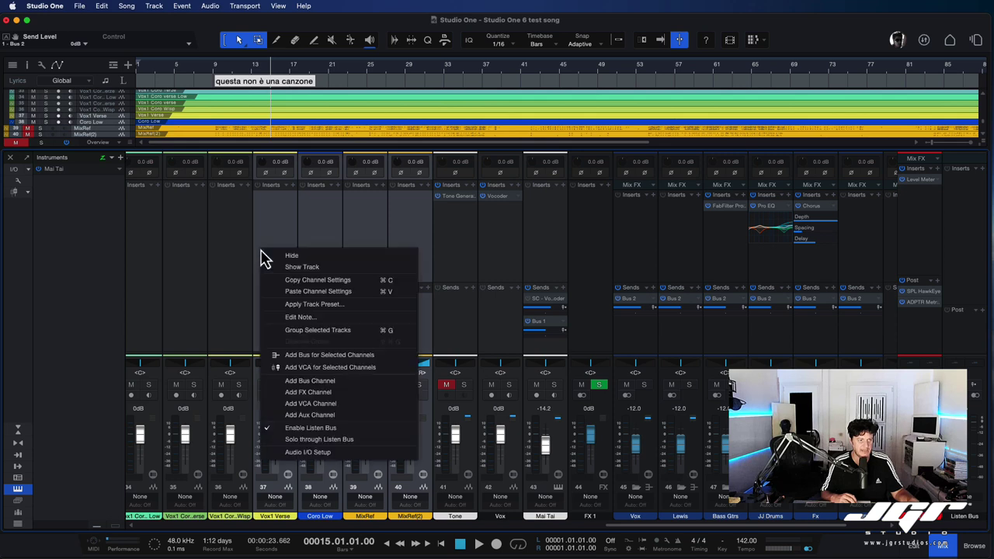
left_click(318, 292)
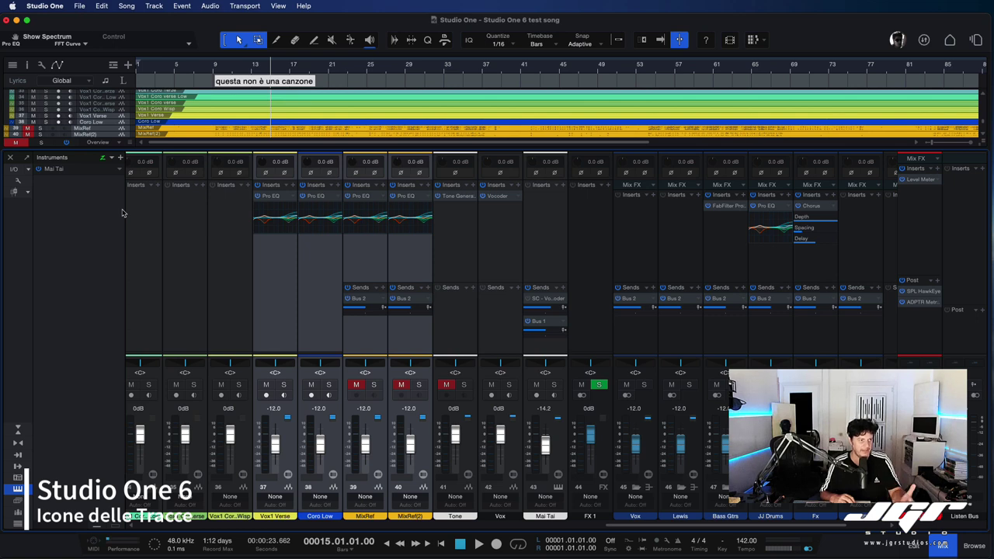
Turn on channel icons in the console and assign the Kick Out icon to the Vox1 Coro verse channel
left_click(17, 181)
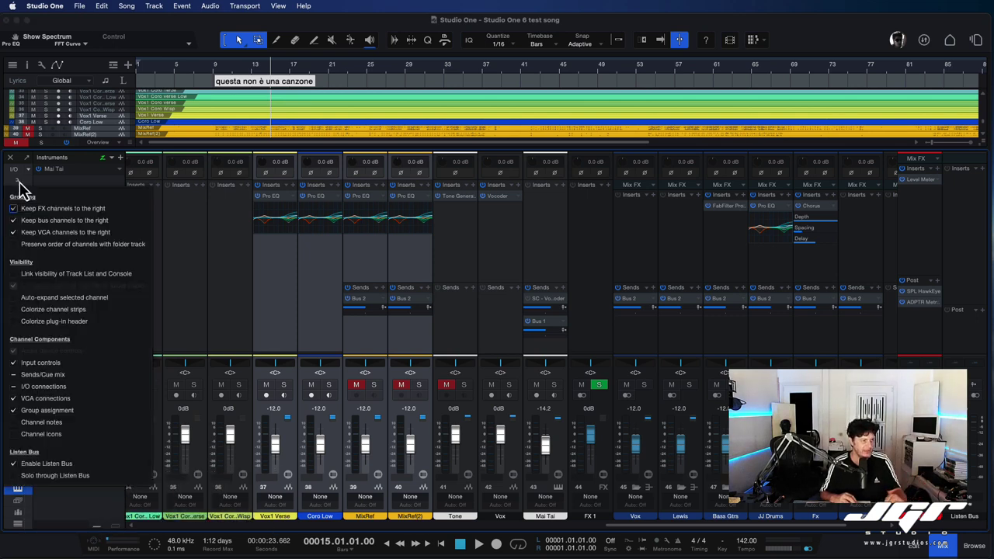
left_click(15, 435)
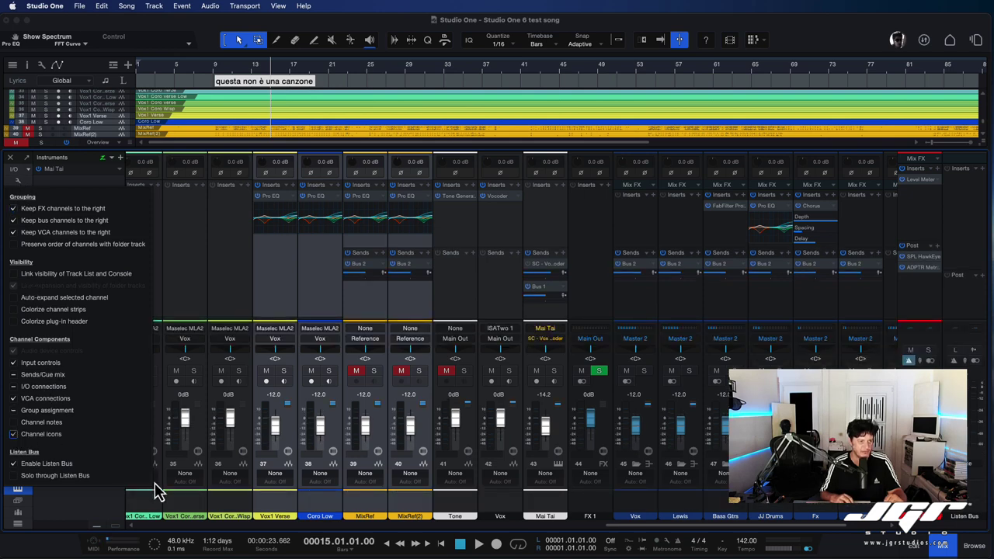
left_click(189, 506)
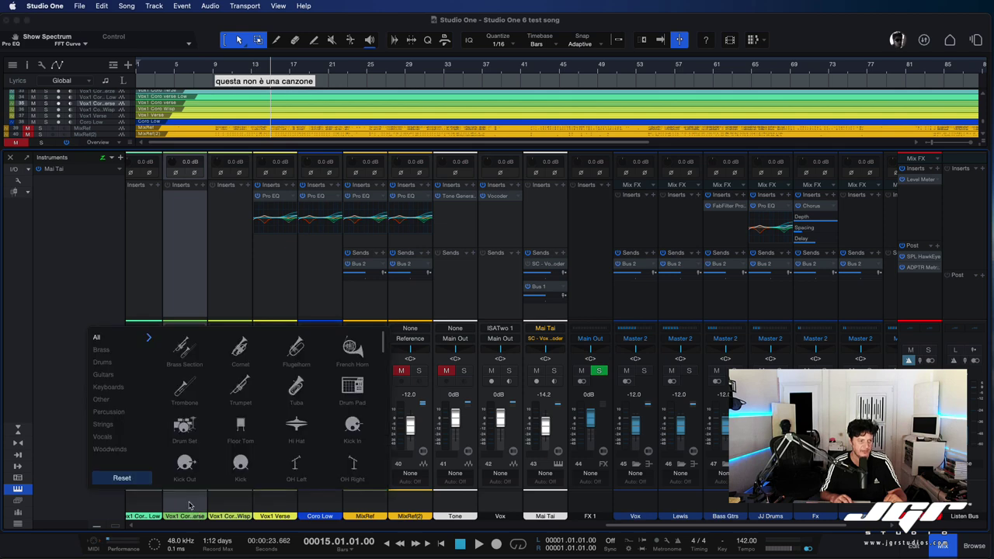
left_click(185, 463)
Assign the Trumpet icon to the Vox1 Coro Wisp channel
left_click(230, 504)
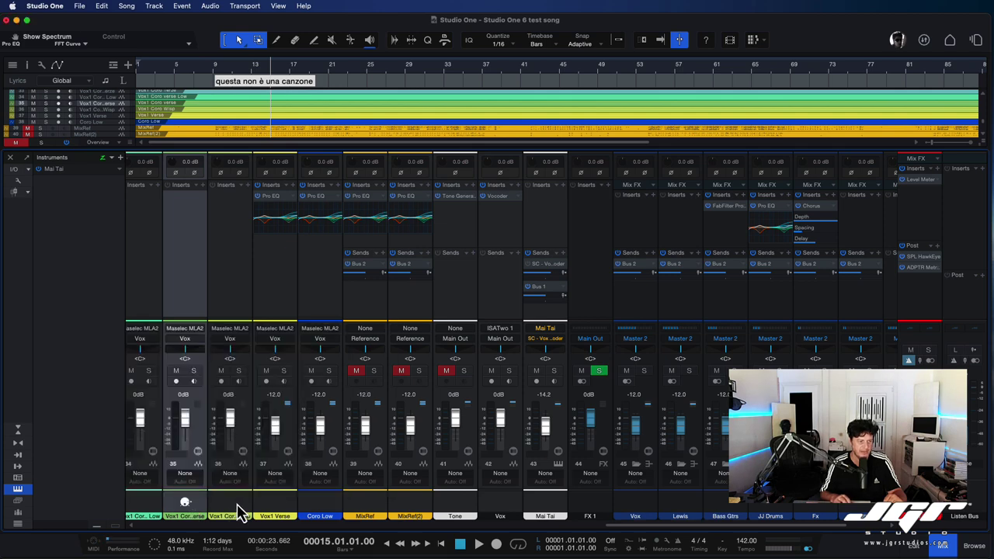
left_click(241, 503)
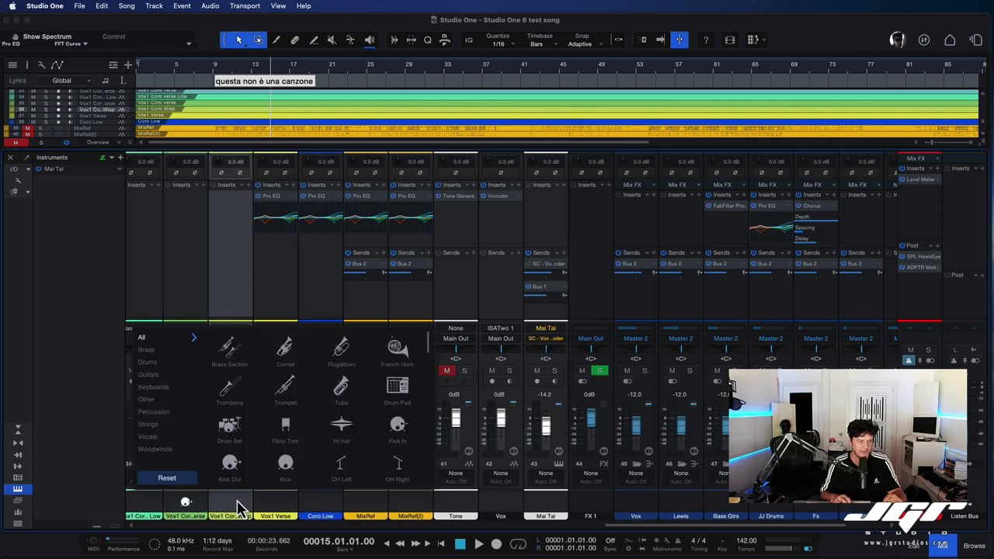
left_click(286, 389)
left_click(319, 506)
Assign the Choir Single icon from the Vocals category to the Vox bus
left_click(637, 503)
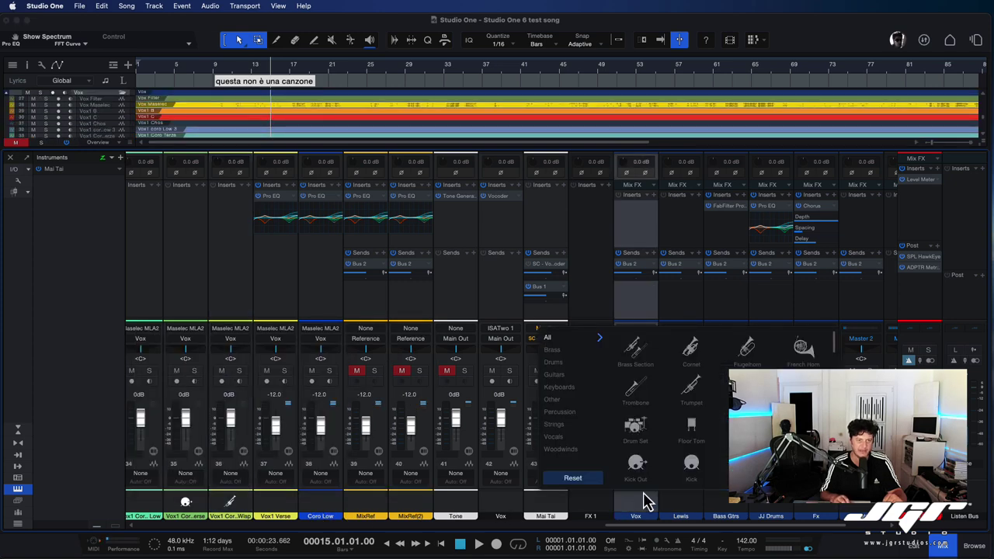
left_click(554, 440)
left_click(636, 351)
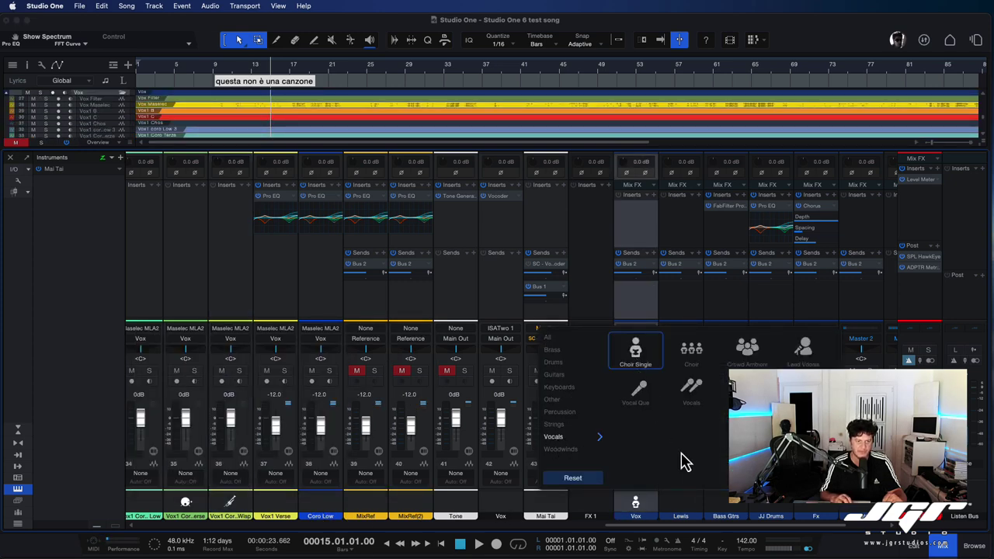
Assign the Drum Pad icon from the Drums category to the Lewis bus and a guitar icon to Bass Gtrs
left_click(680, 509)
left_click(687, 505)
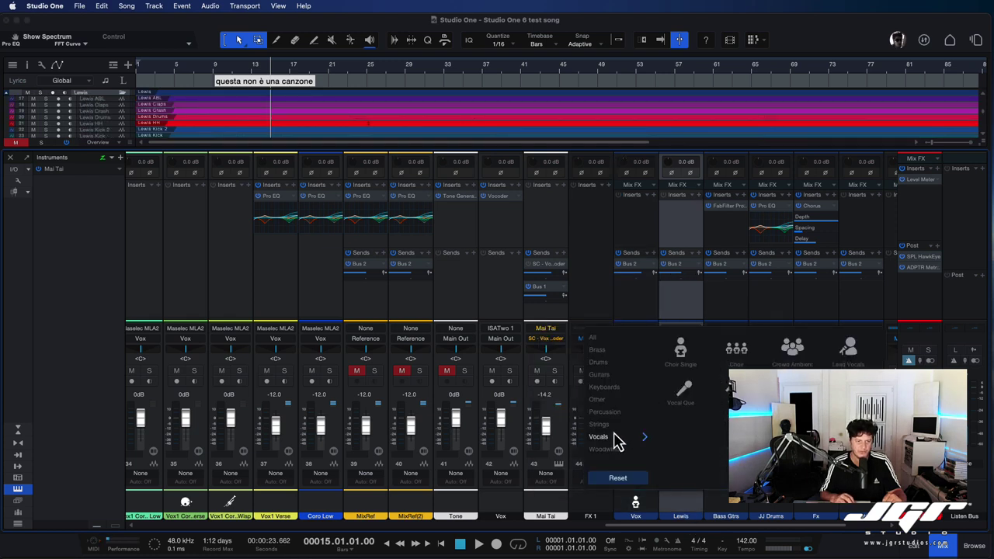
left_click(599, 362)
left_click(680, 347)
left_click(725, 347)
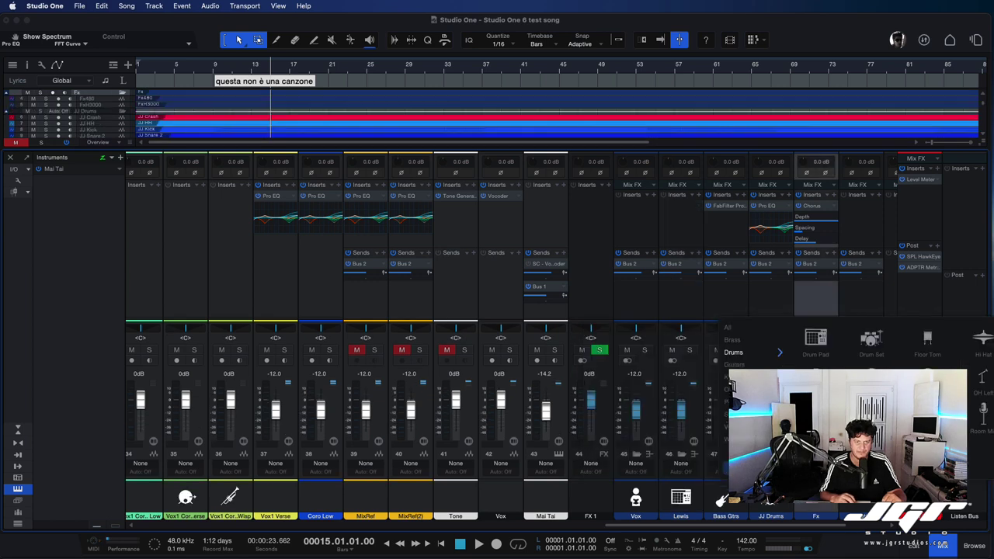
Browse the channel icons available for the Listen Bus and close the icon selection
left_click(910, 362)
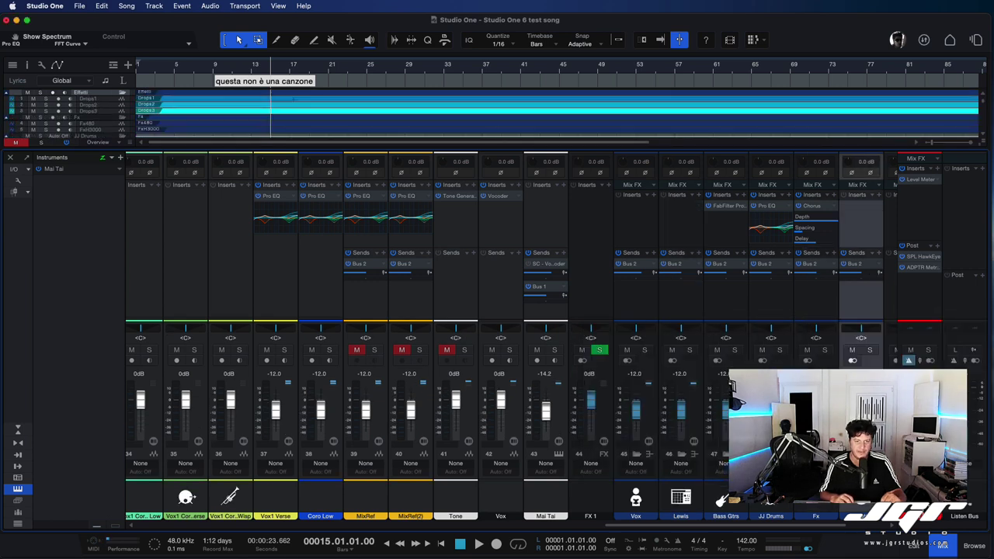
left_click(921, 498)
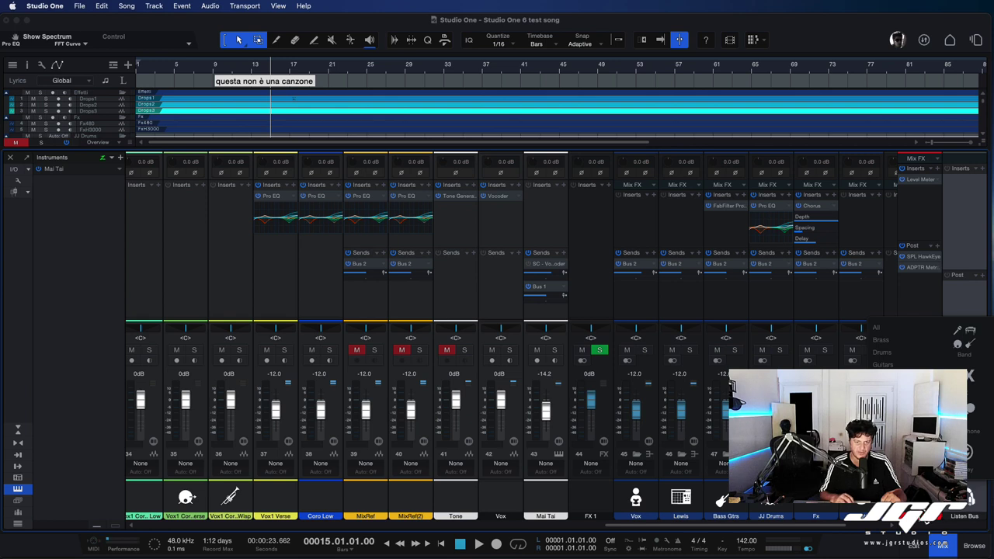
key("Escape")
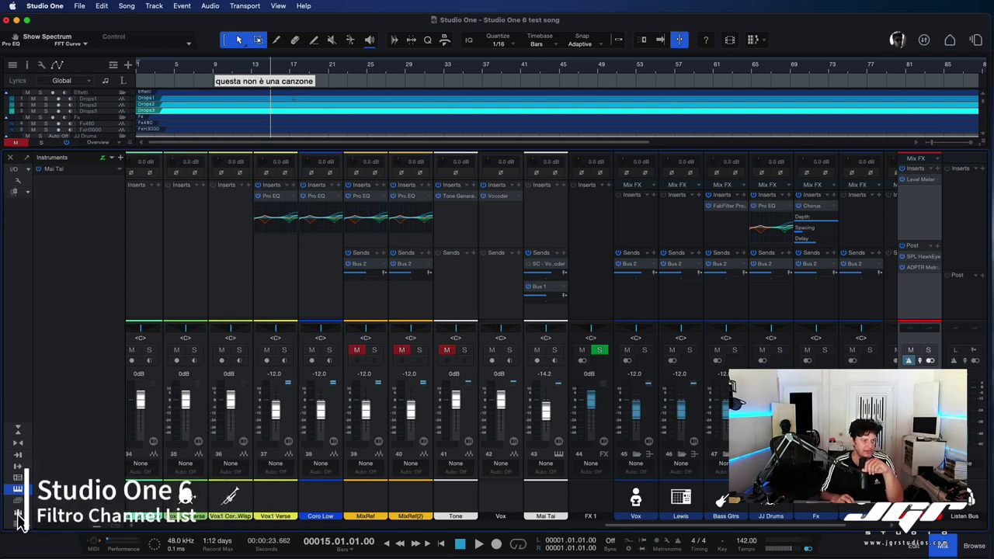
Show the console's channel list and filter the channels by "vox"
left_click(18, 524)
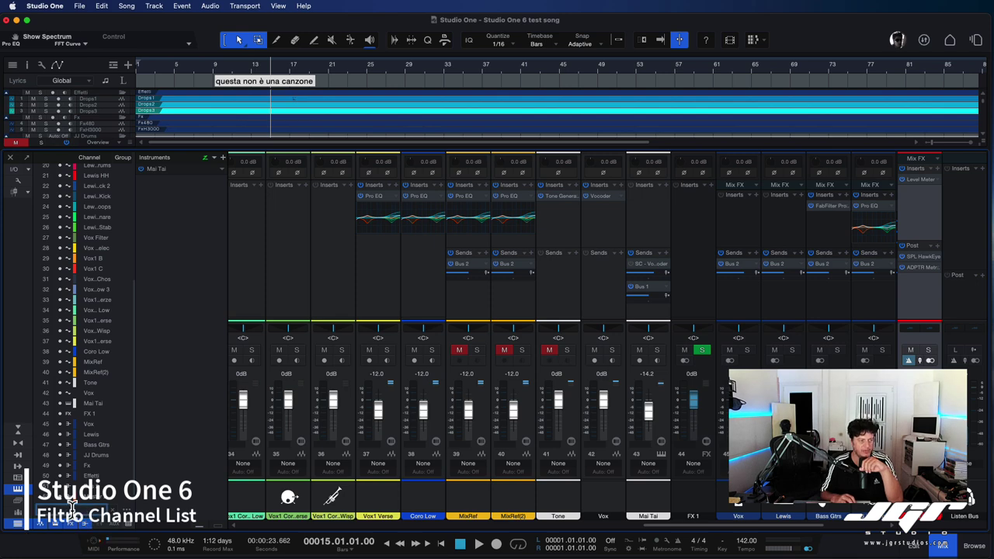
left_click(121, 493)
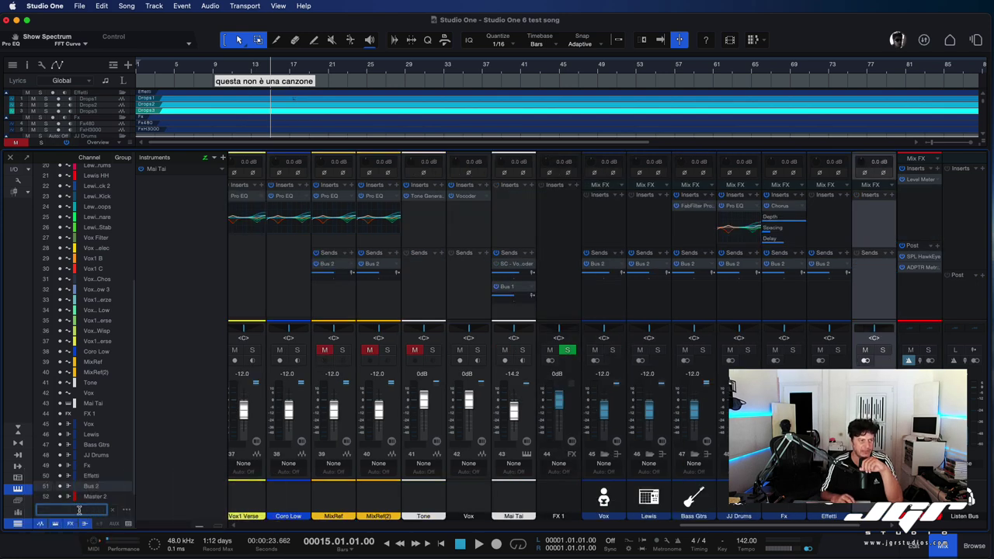
type("voc")
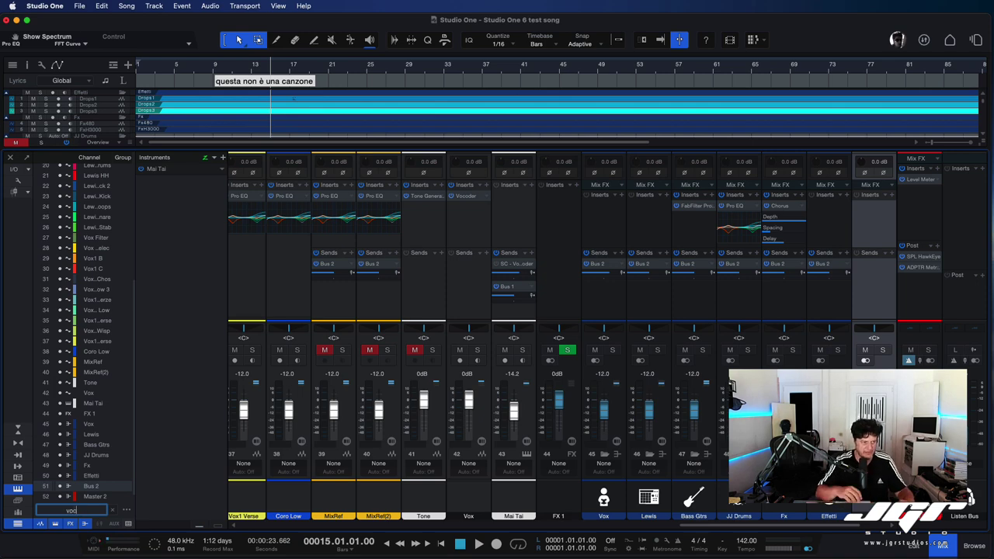
key("BackSpace")
type("x")
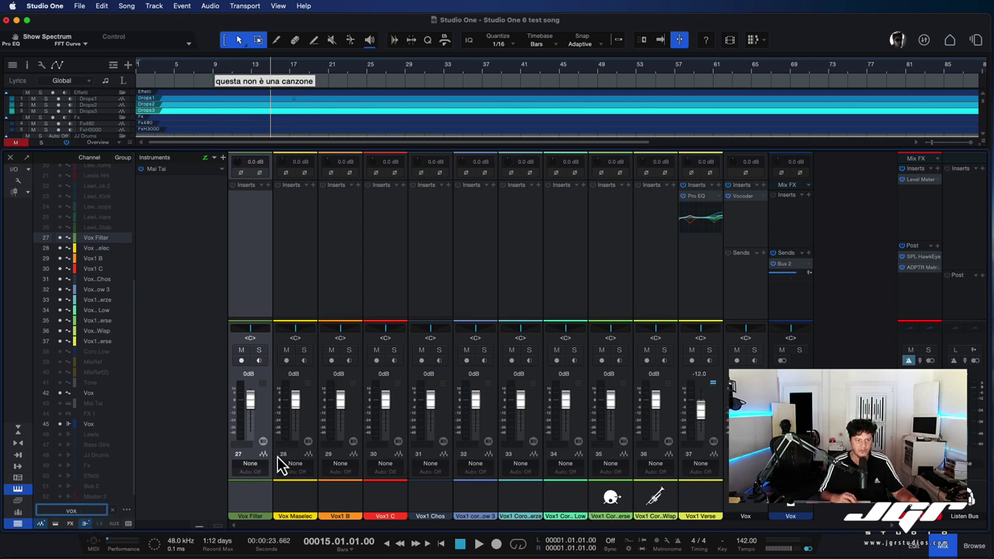
left_click(185, 410)
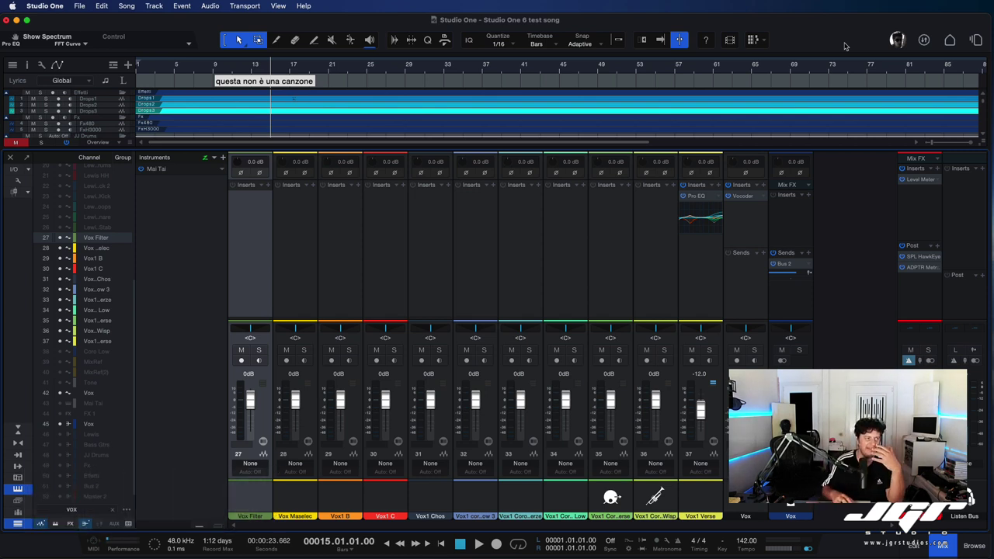
Open the mixdown export settings, enable loudness adjustment and set the maximum loudness to -13 LUFS
left_click(123, 7)
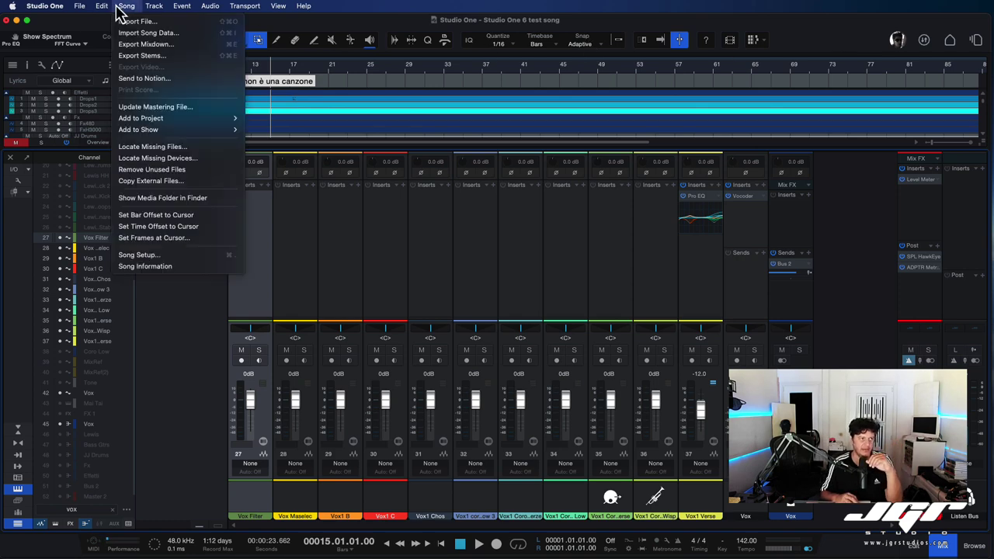
left_click(146, 44)
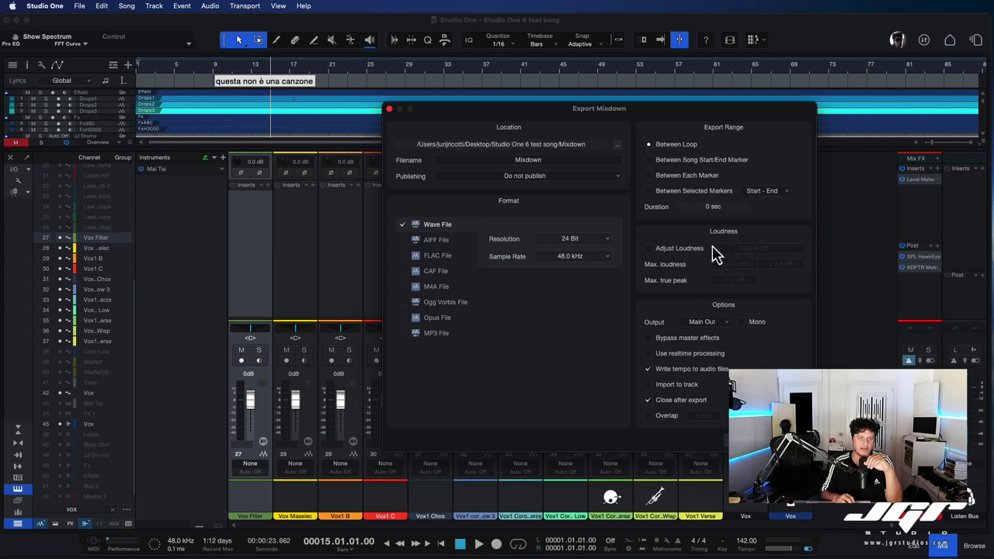
left_click(651, 249)
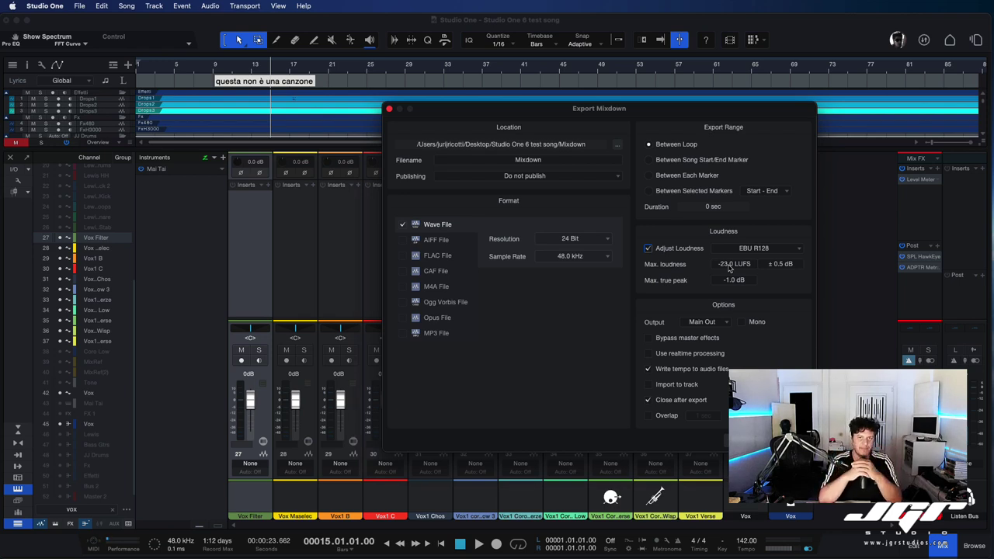
left_click(731, 265)
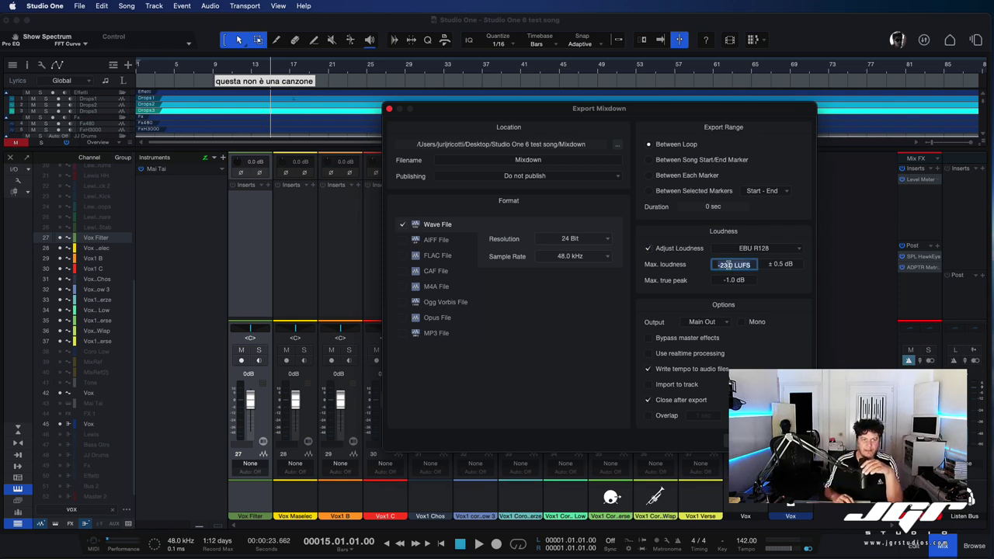
type("-")
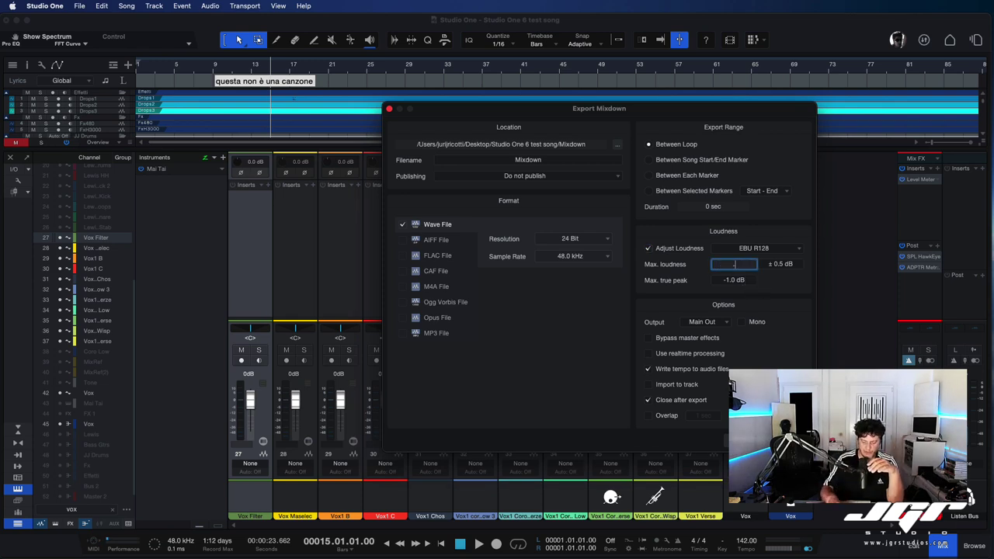
type("13")
key("Return")
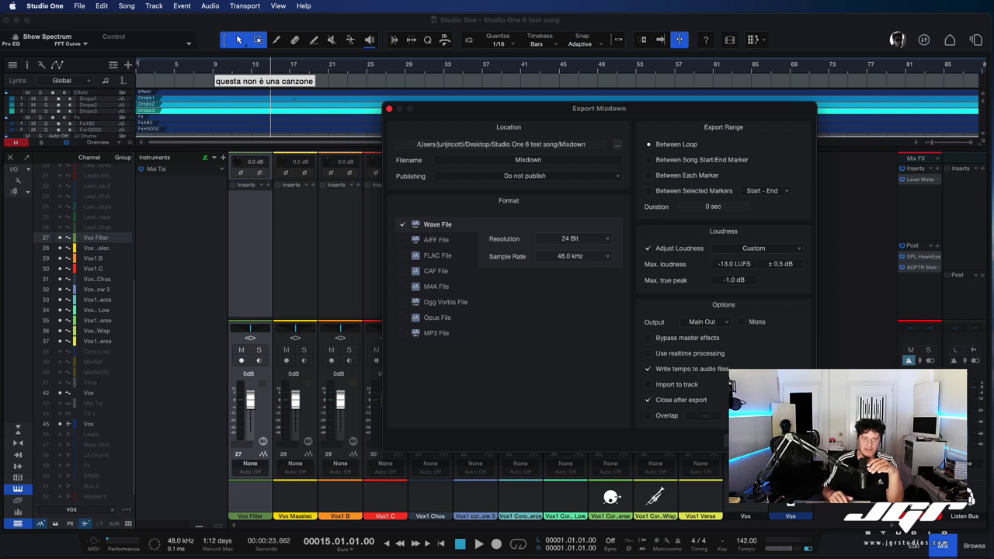
Apply the SoundCloud loudness preset to the mixdown export and replace it with the Netflix preset
left_click(800, 251)
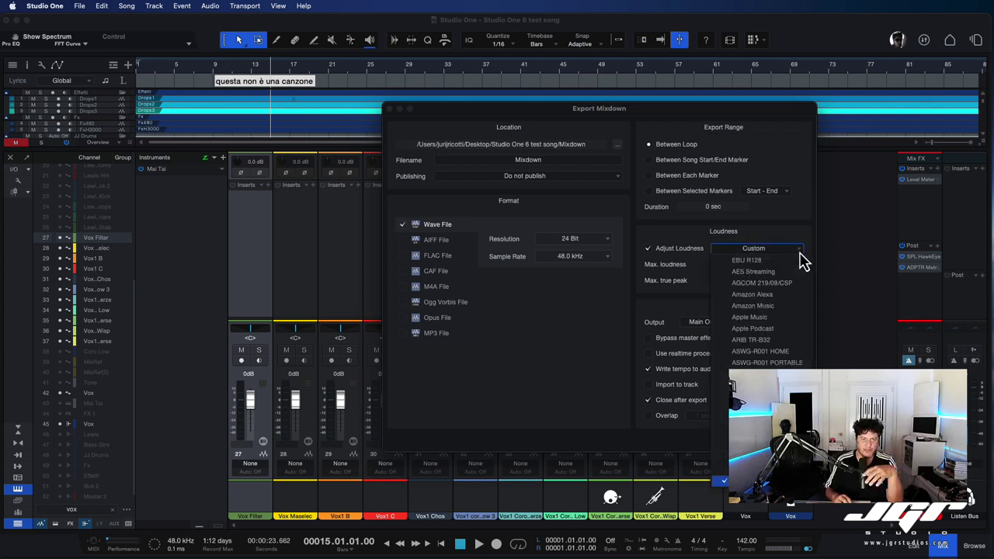
left_click(746, 419)
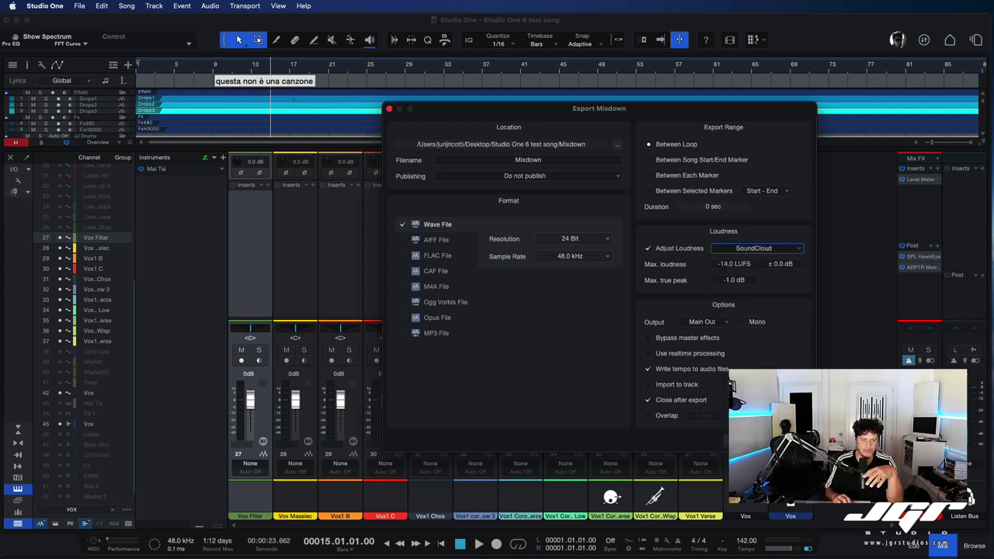
left_click(799, 253)
left_click(759, 396)
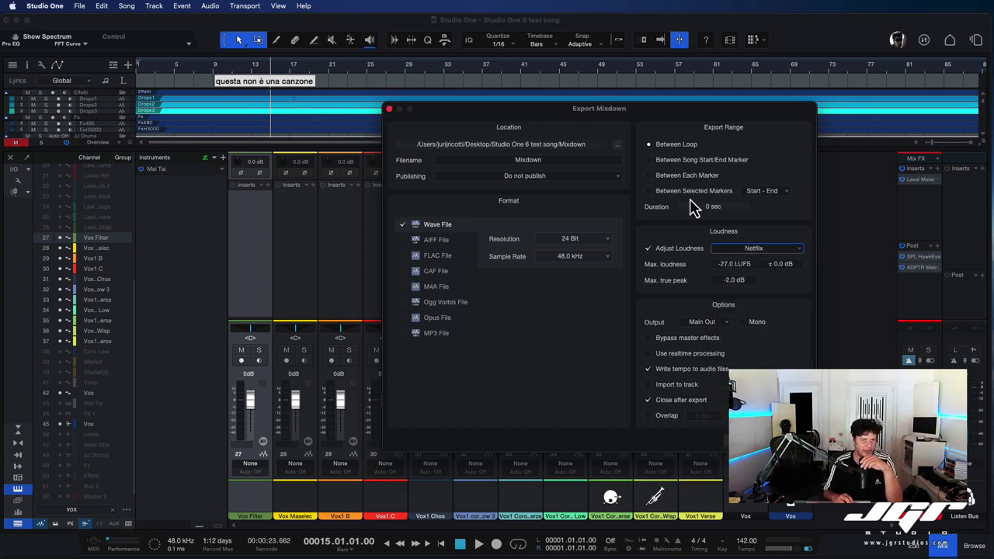
Examine the Vox track's Lyrics Display, including its alignment and font size options and its text editing mode
left_click_drag(687, 119, 752, 111)
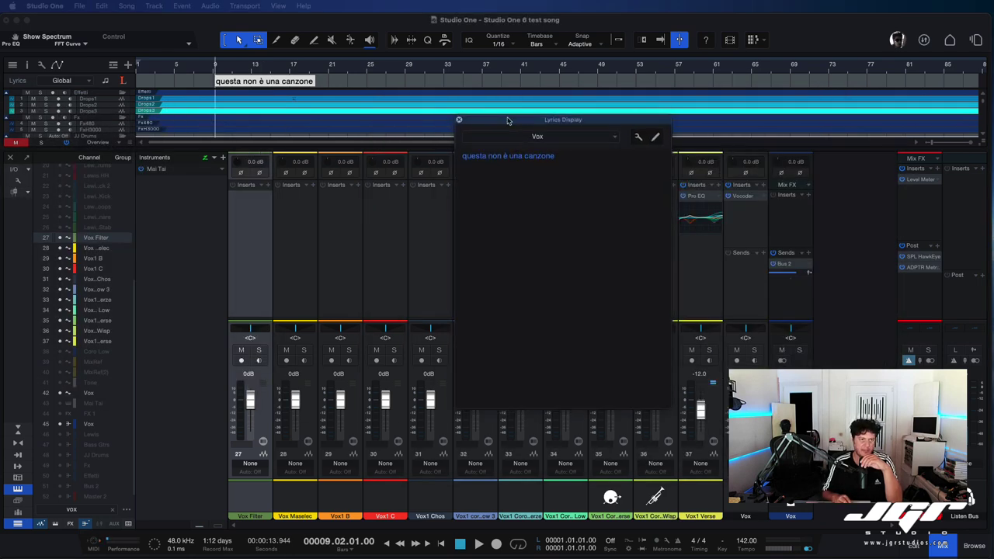
left_click_drag(509, 122, 518, 163)
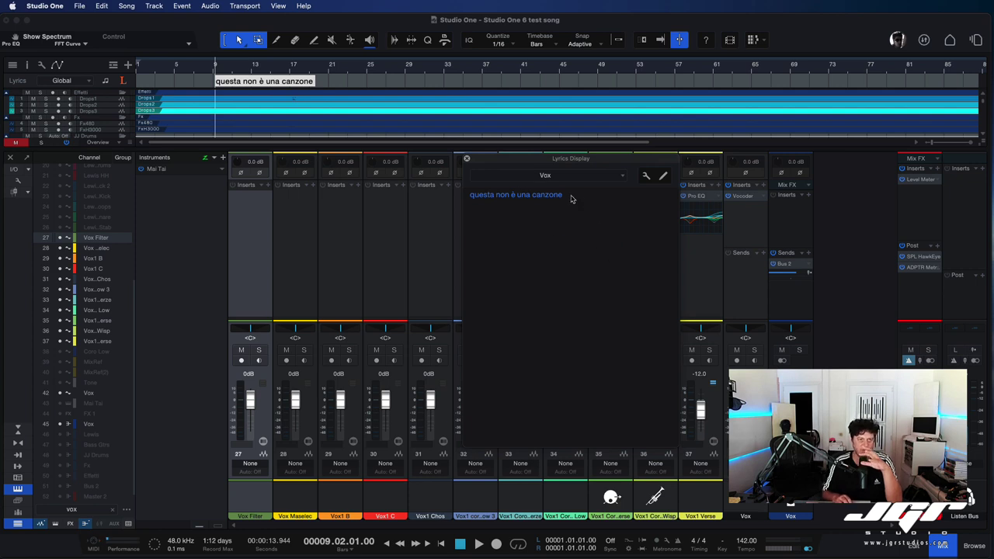
left_click(646, 177)
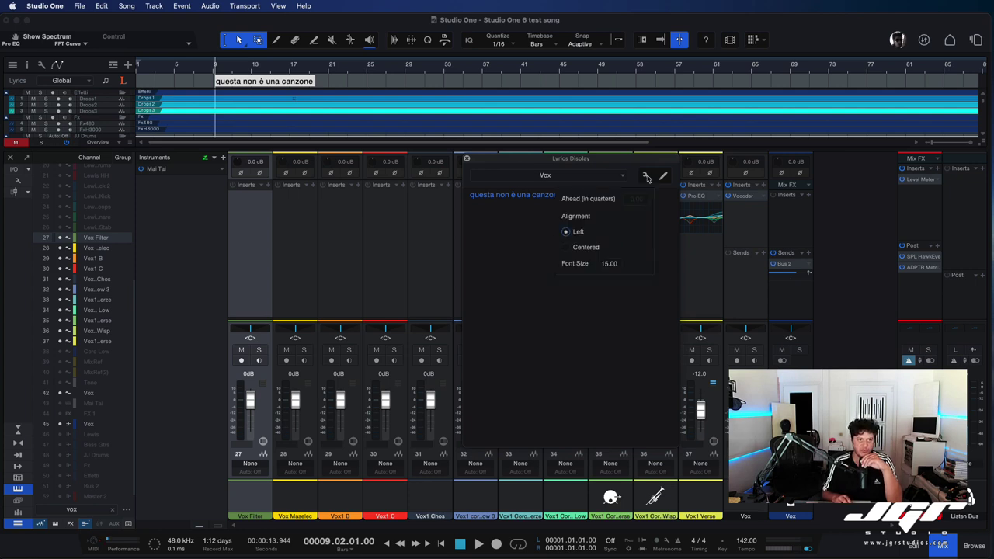
left_click(665, 179)
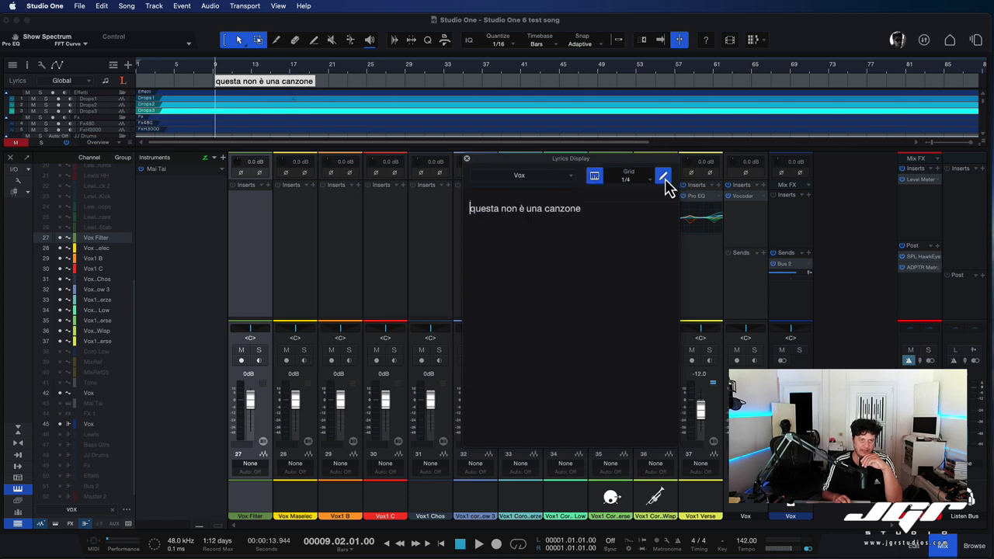
key("Escape")
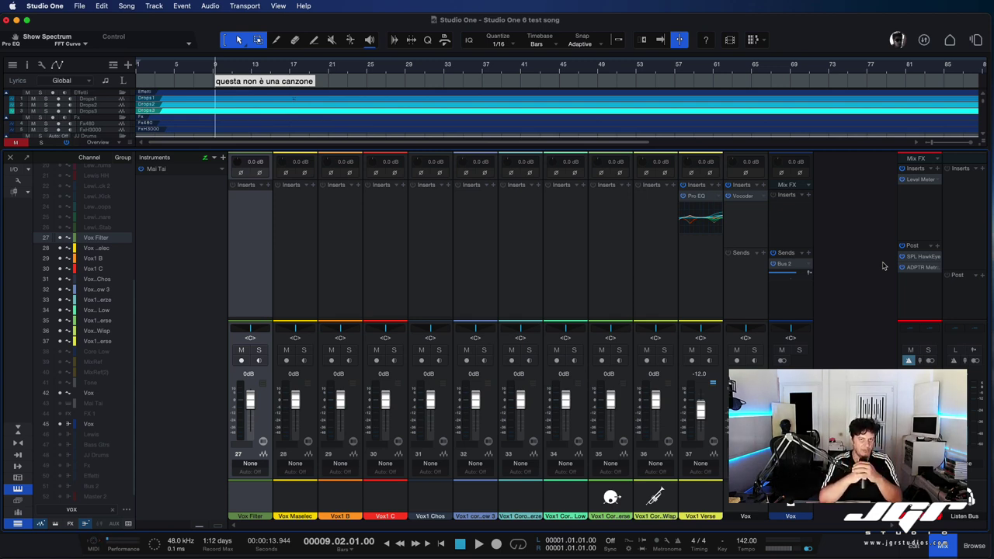
Go to the start page and view the folders and collaborators of the second workspace available to join
left_click(949, 39)
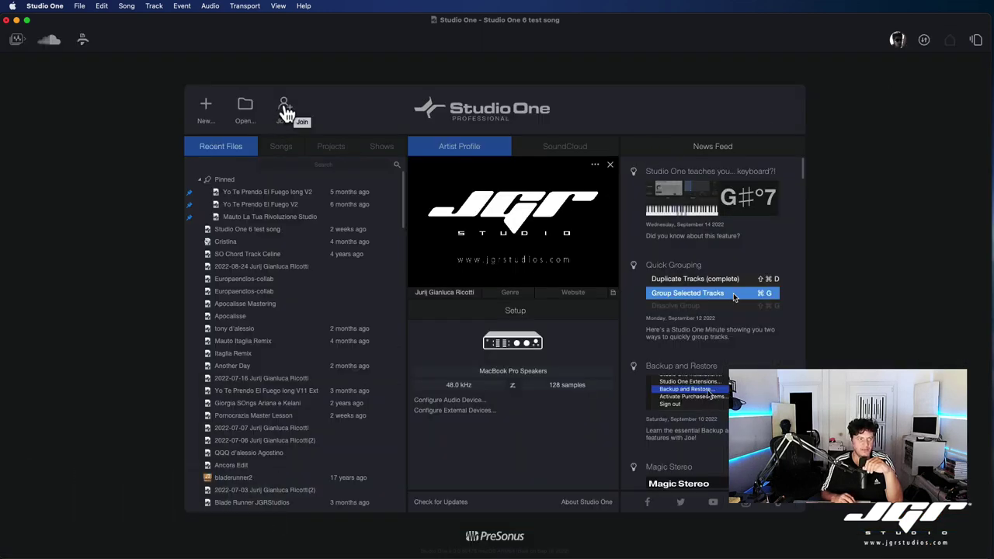
left_click(286, 113)
left_click_drag(884, 62, 643, 98)
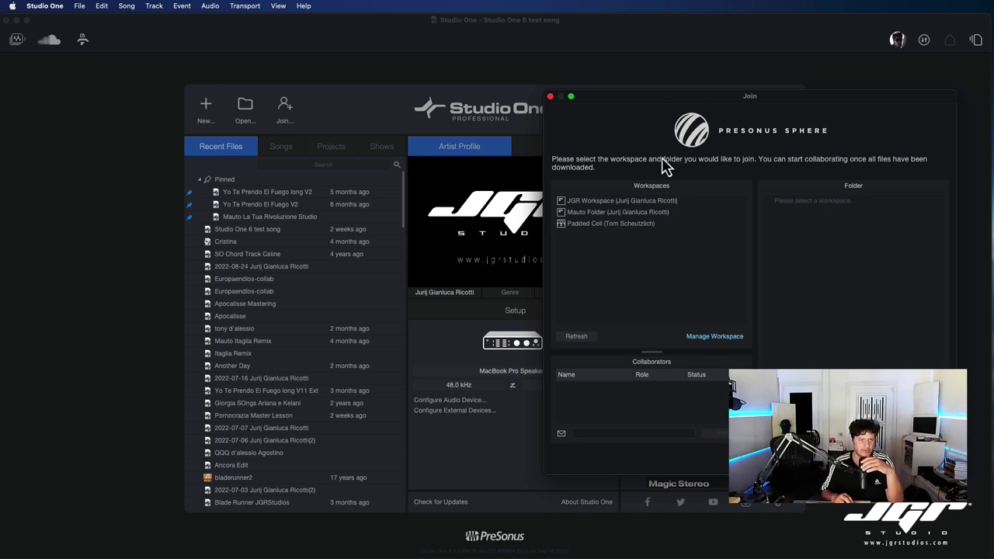
left_click(621, 215)
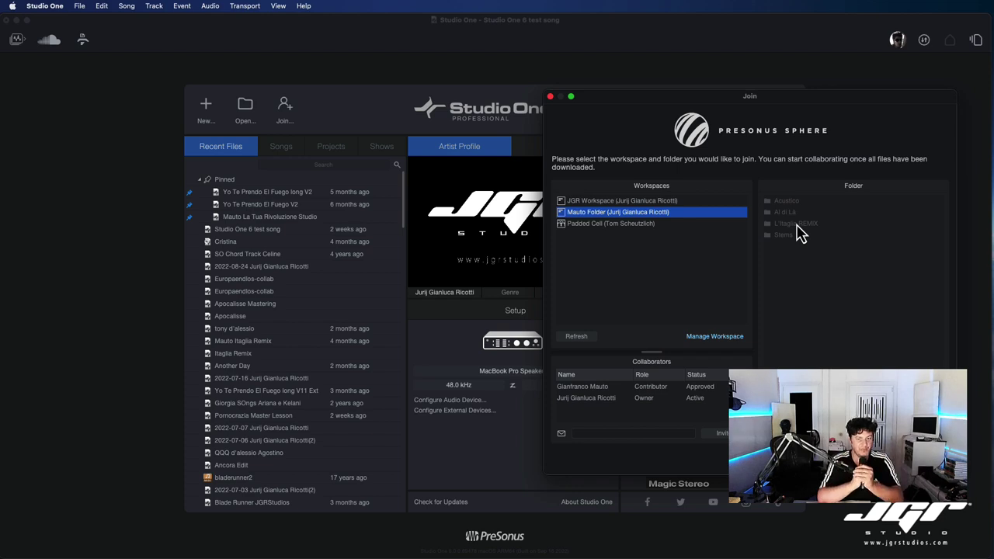
key("Escape")
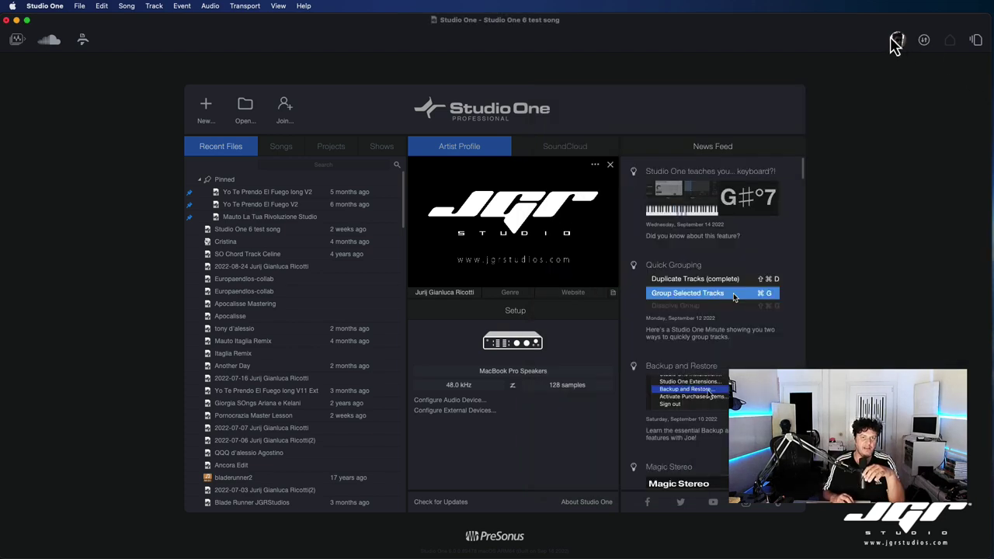
Insert a De-Esser on the Vox bus and lower its frequency to 5.58 kHz
left_click(978, 45)
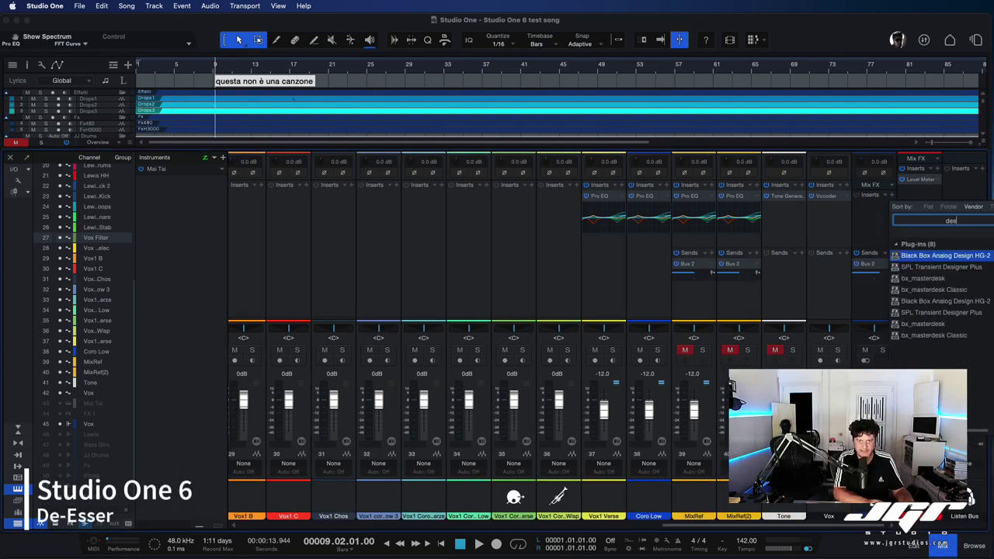
left_click_drag(692, 280, 657, 251)
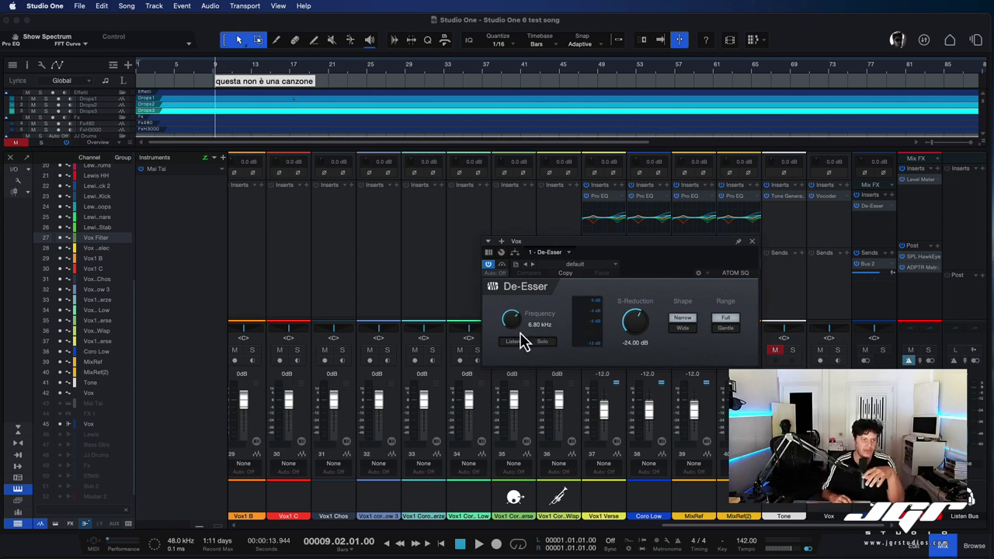
mouse_move(514, 330)
left_mouse_down()
mouse_move(506, 424)
mouse_move(519, 263)
mouse_move(519, 352)
mouse_move(513, 327)
left_mouse_up()
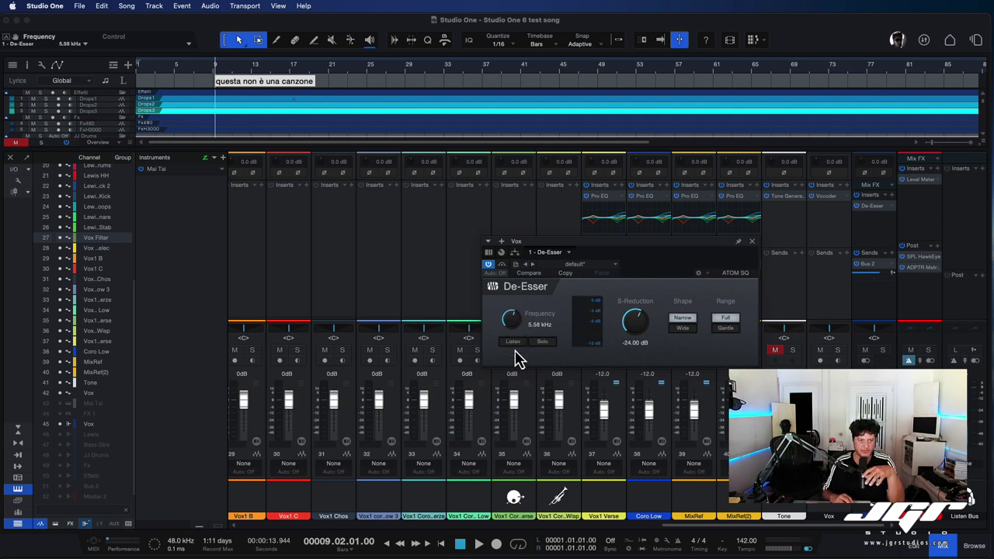
Toggle the De-Esser's Listen mode on and off and set its frequency to 6.00 kHz
left_click(513, 342)
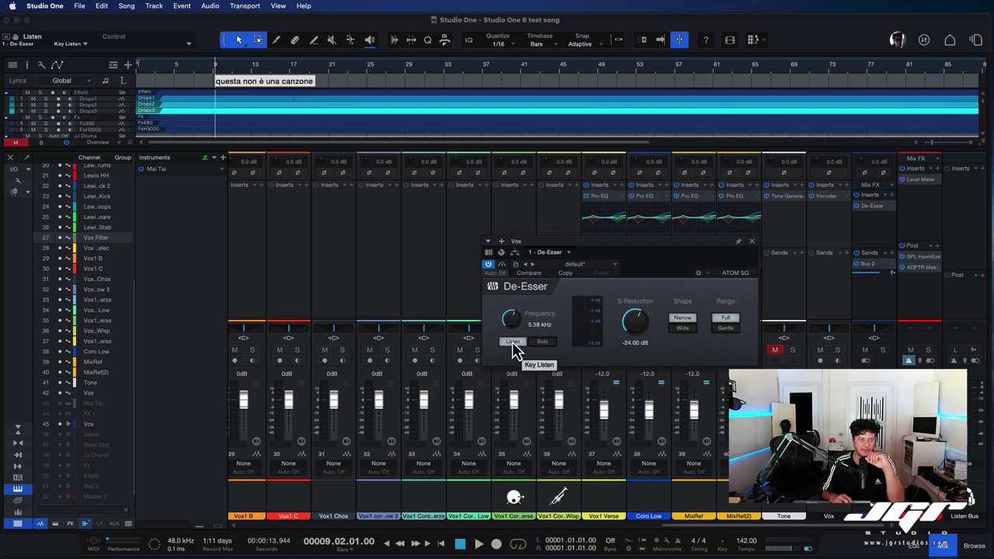
left_click(513, 342)
left_click_drag(511, 329, 522, 331)
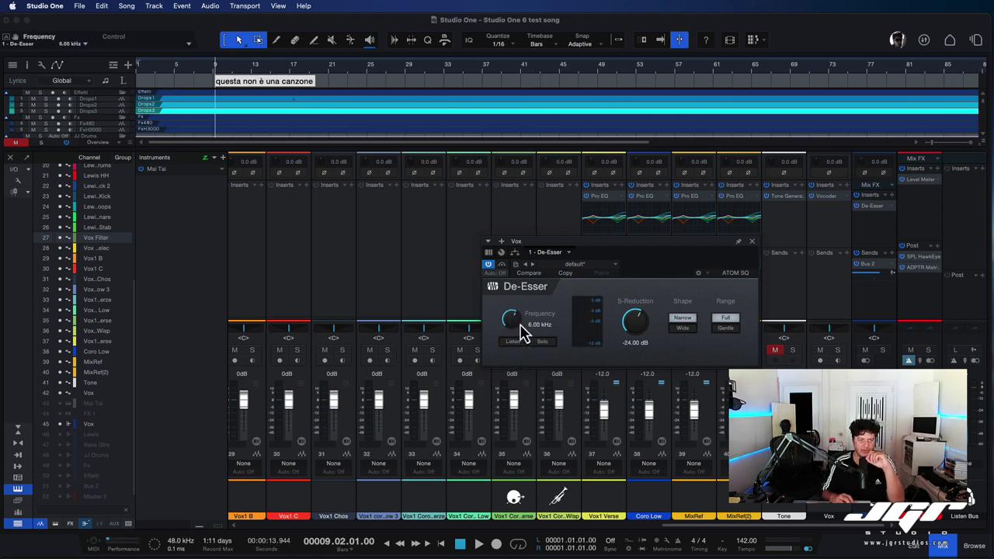
Set the De-Esser's S-Reduction to -35.10 dB and toggle its shape to Wide and back to Narrow
left_click_drag(647, 349, 642, 335)
left_click(689, 334)
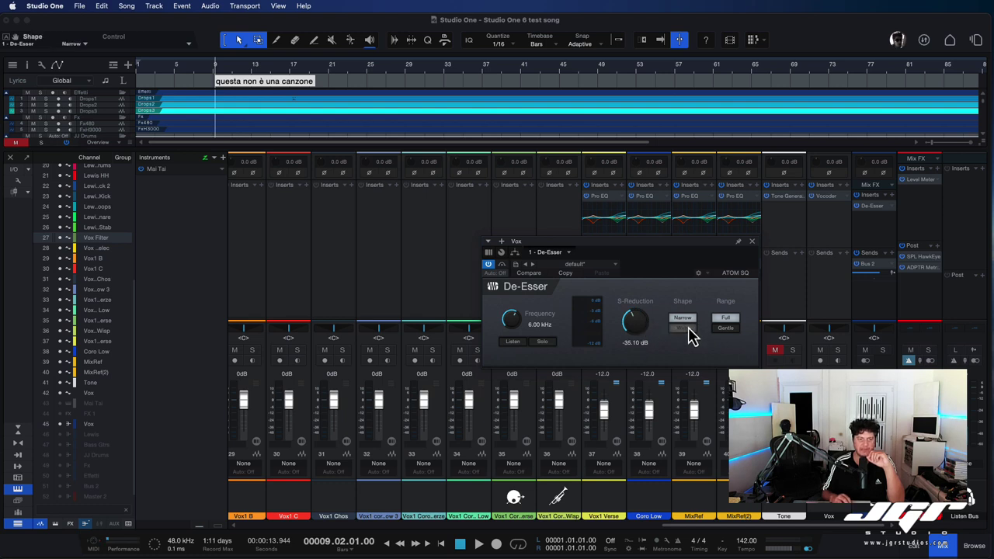
left_click(689, 334)
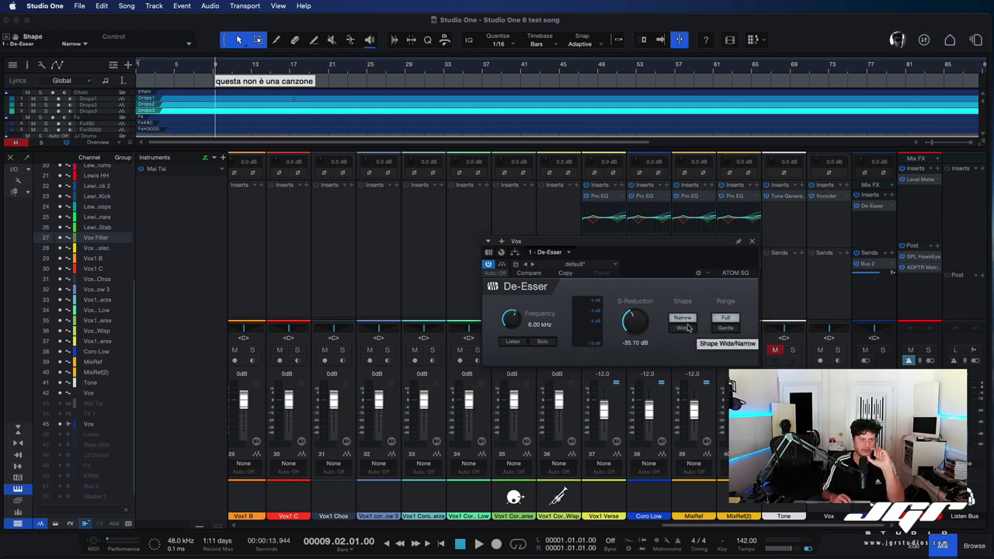
Set the De-Esser's shape to Wide and close the plug-in
left_click(685, 330)
left_click(752, 241)
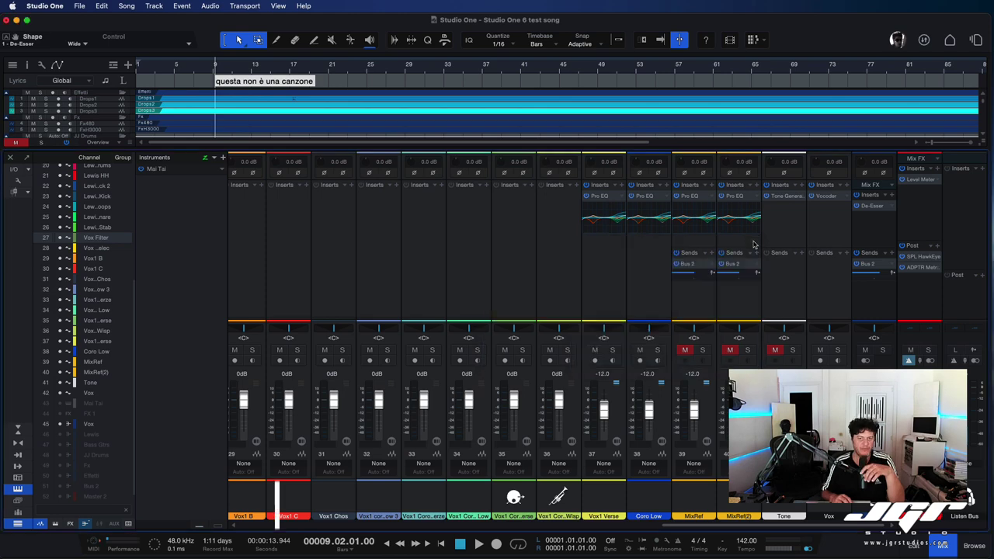
View Pro EQ³ on the MixRef(2) channel, toggling the HF band's dynamic mode off and back on
left_click(736, 199)
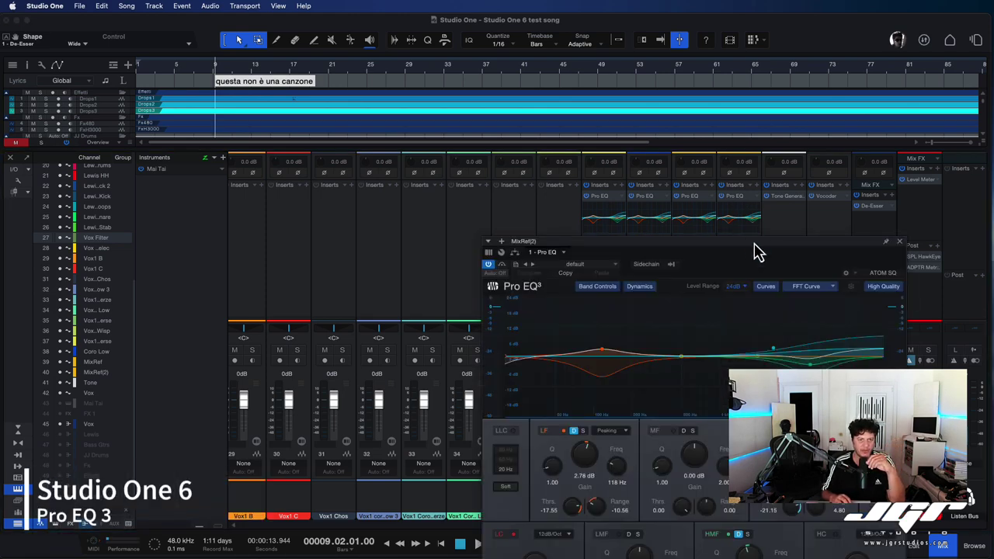
left_click_drag(754, 244, 693, 66)
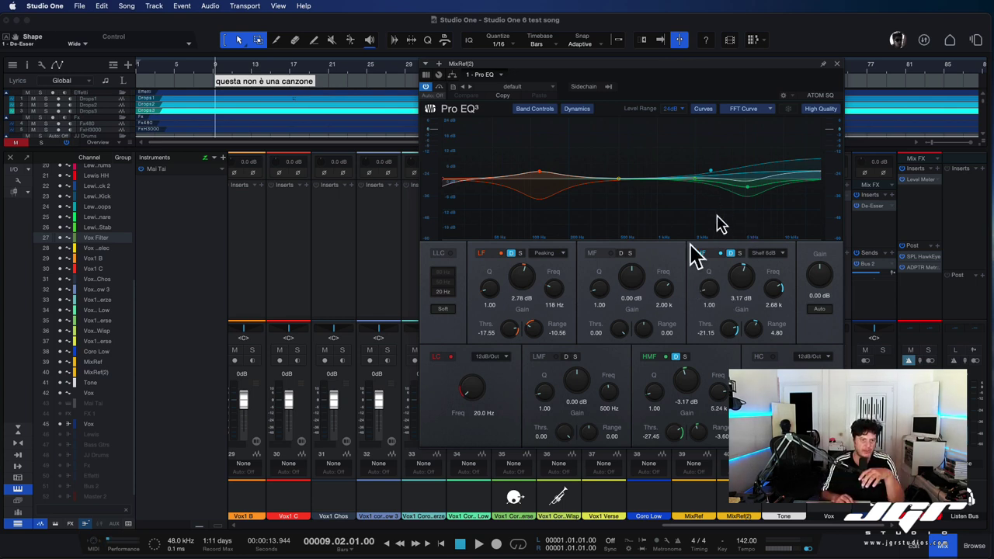
left_click(730, 254)
left_click(730, 254)
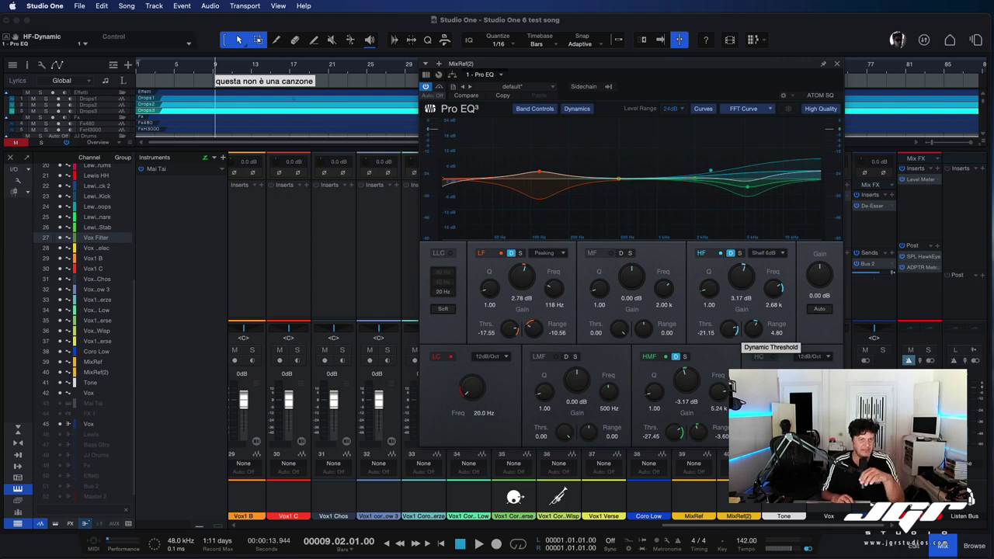
left_click(836, 65)
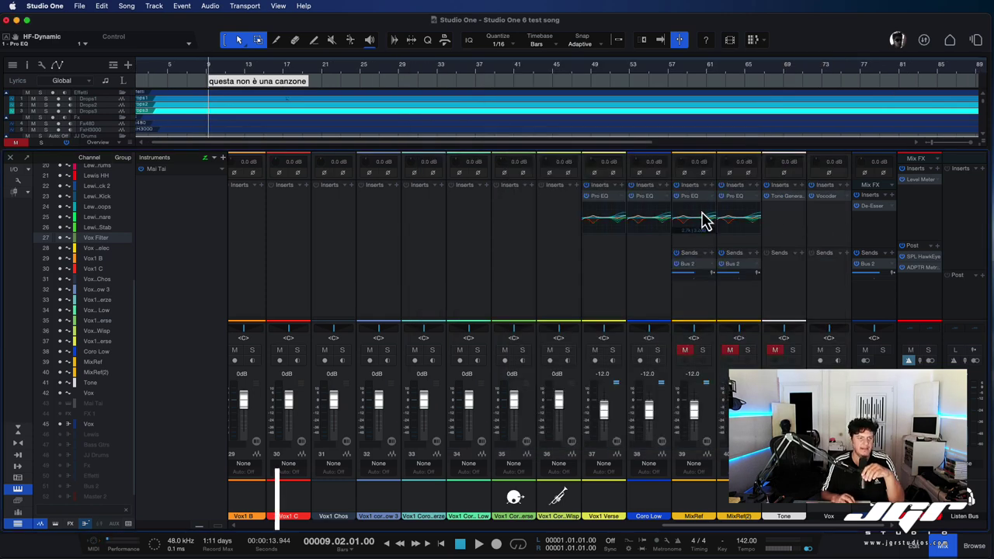
Insert an Autofilter on the Vox1 Coro Wisp channel and turn on its sidechain
left_click(576, 186)
type("auto")
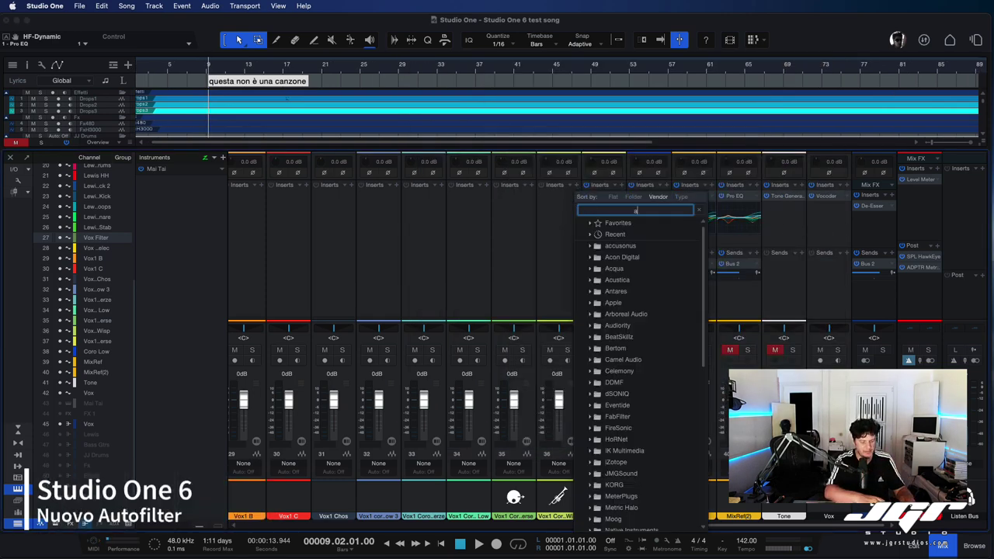
key("Return")
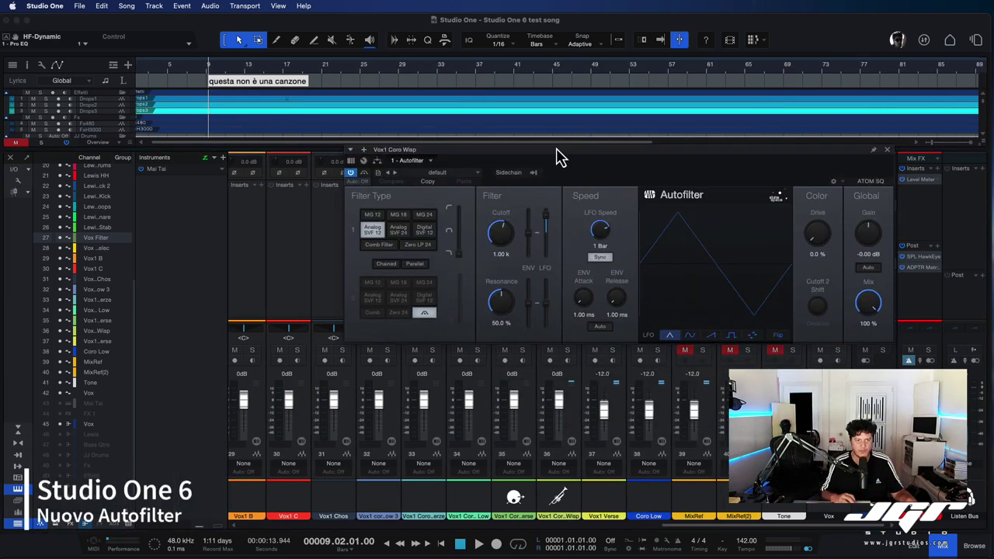
left_click(510, 172)
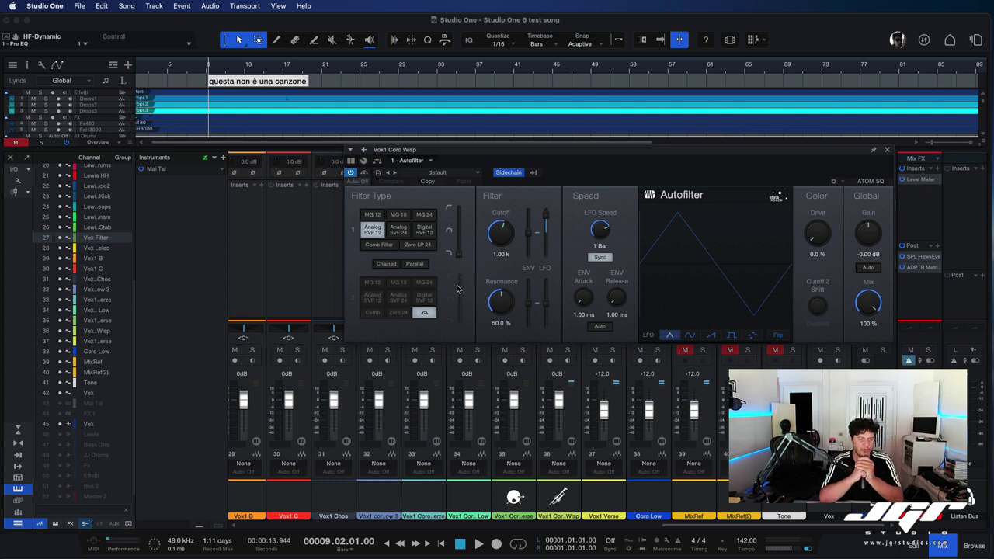
Set the Autofilter's LFO to the square waveform with Flip enabled, and close the plug-in
left_click(778, 336)
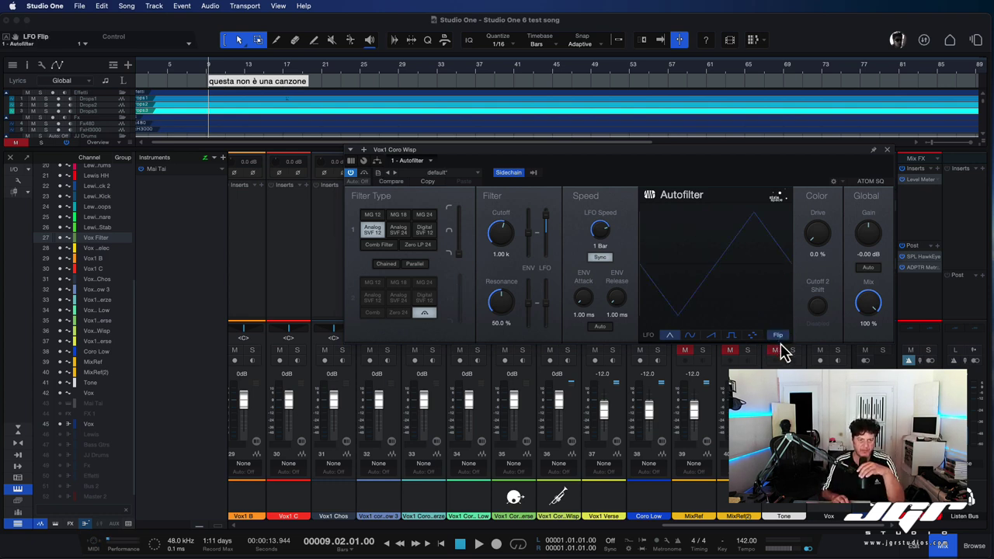
left_click(780, 339)
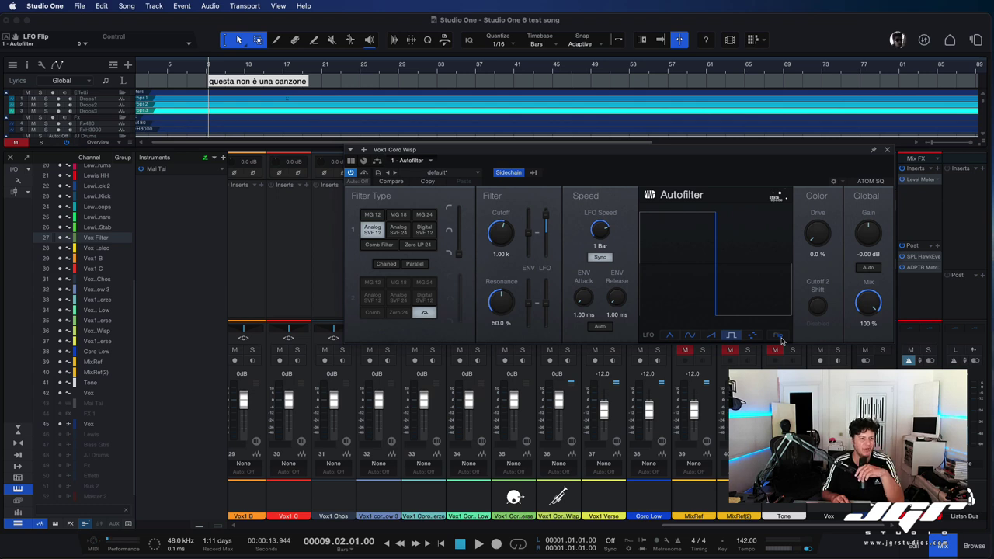
left_click(779, 337)
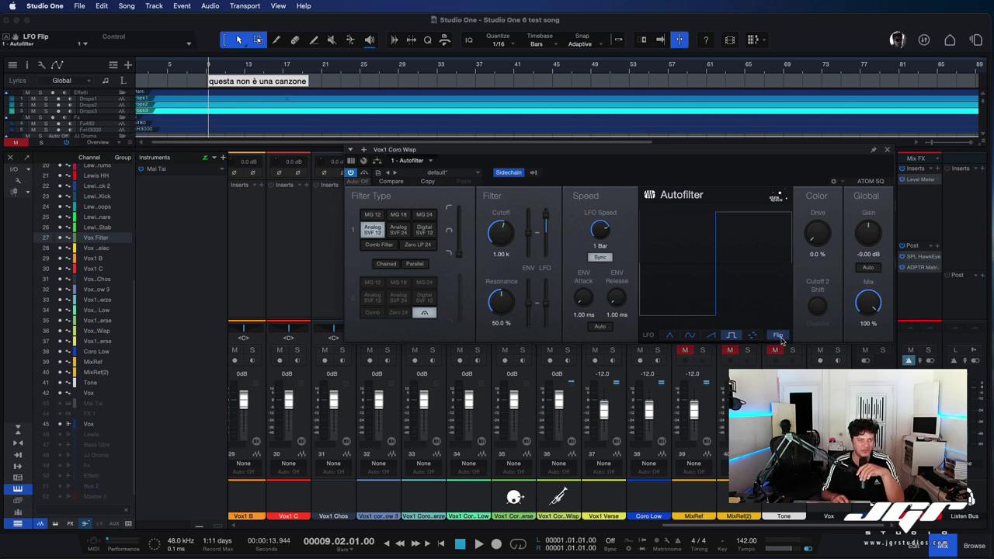
key("super+w")
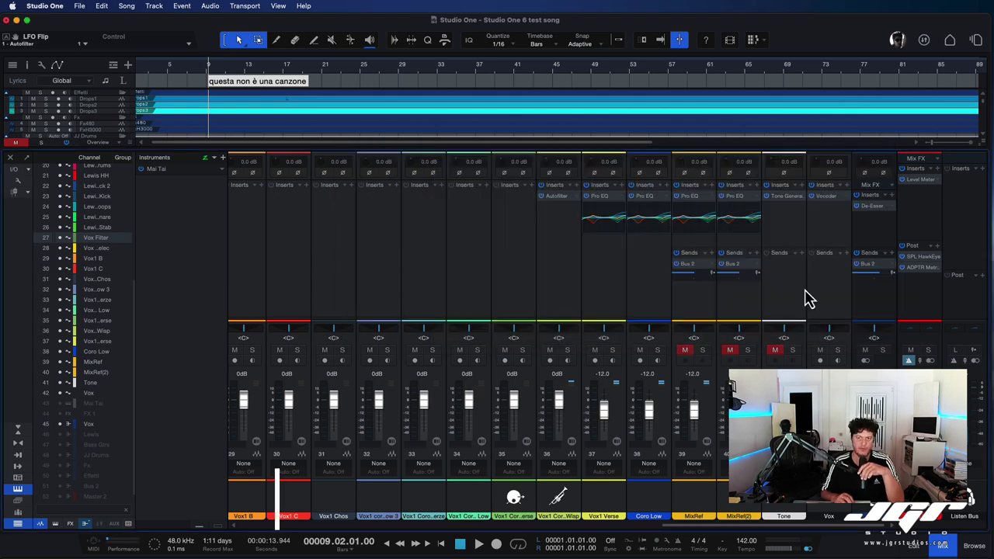
View the Mai Tai instrument's interface and close it
double_click(156, 170)
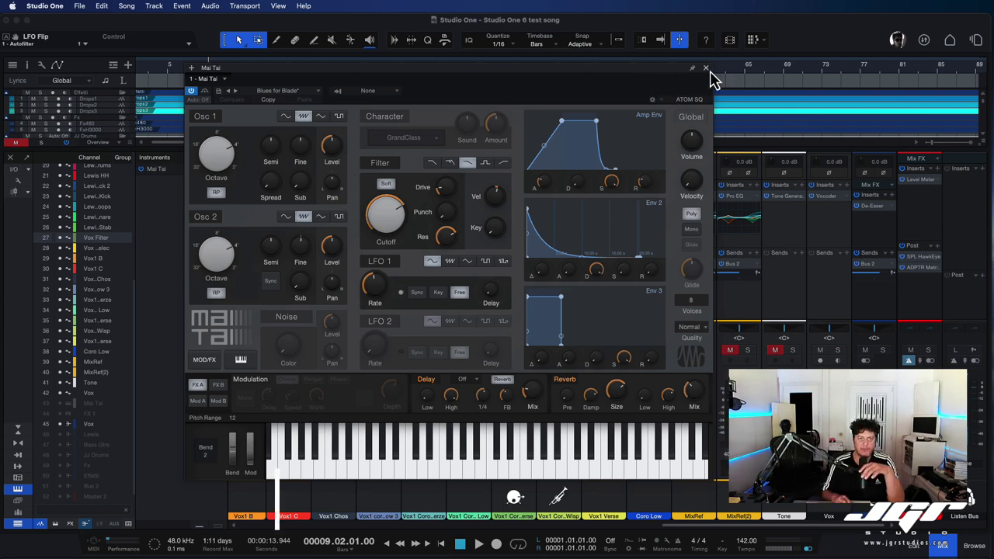
left_click(706, 69)
Create a folder named JGR inside the Favorites of the effects browser
left_click(974, 546)
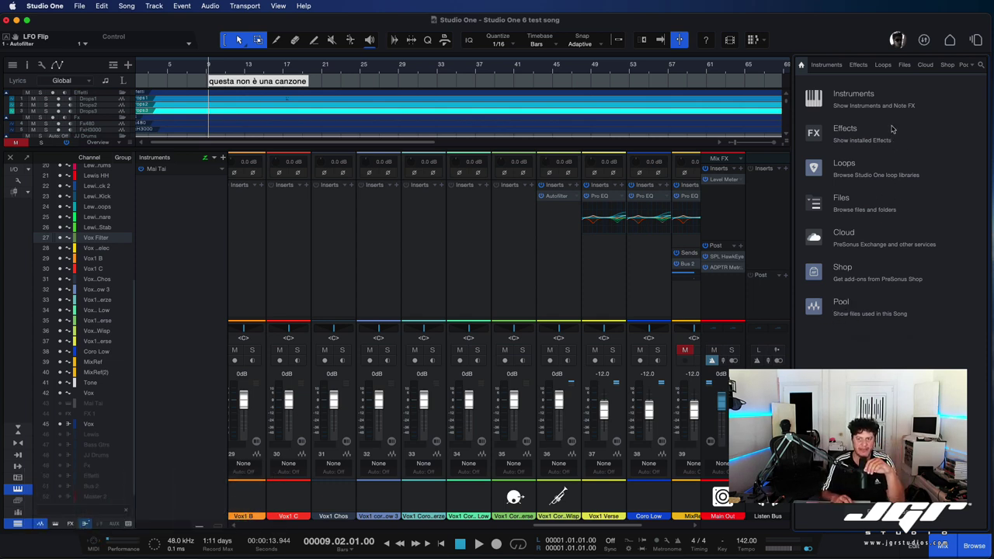
left_click(859, 65)
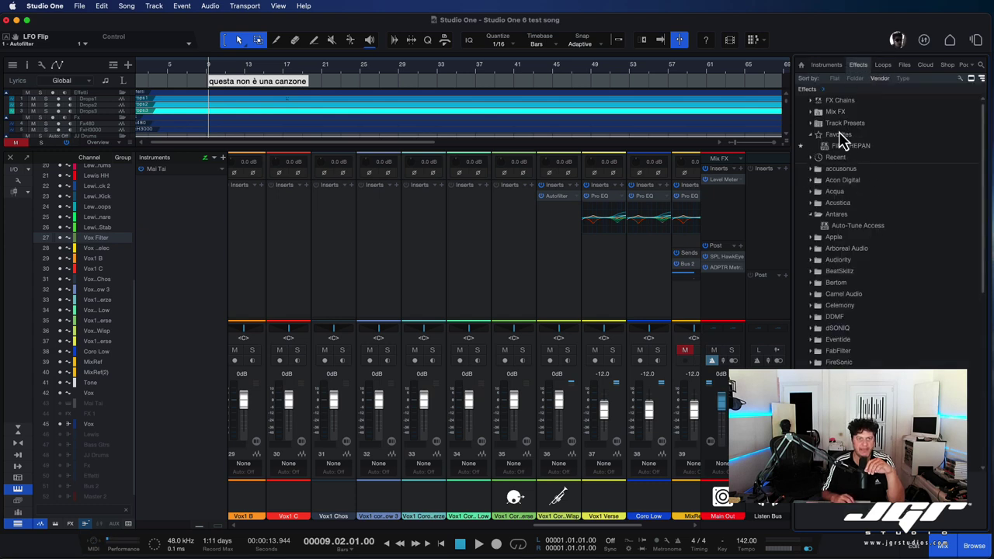
right_click(882, 136)
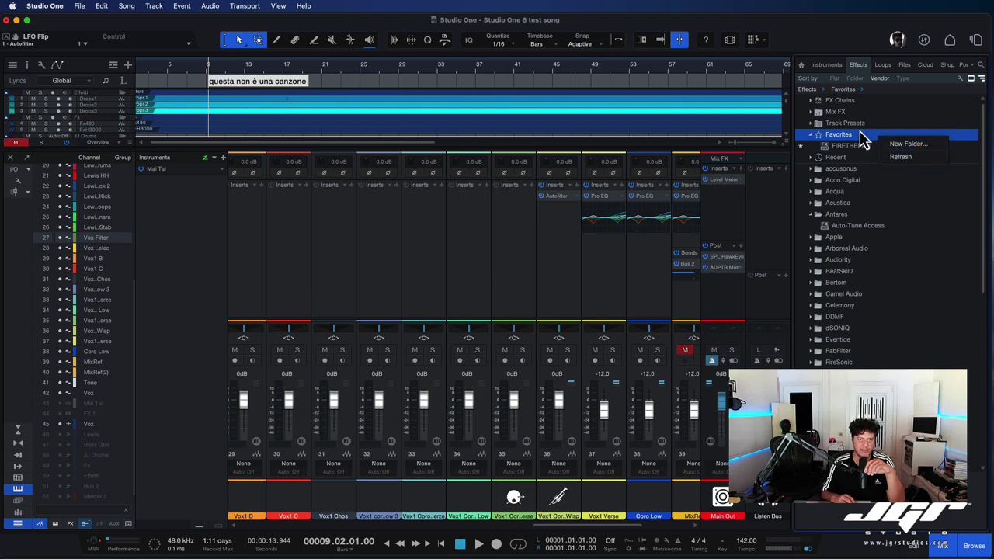
left_click(904, 146)
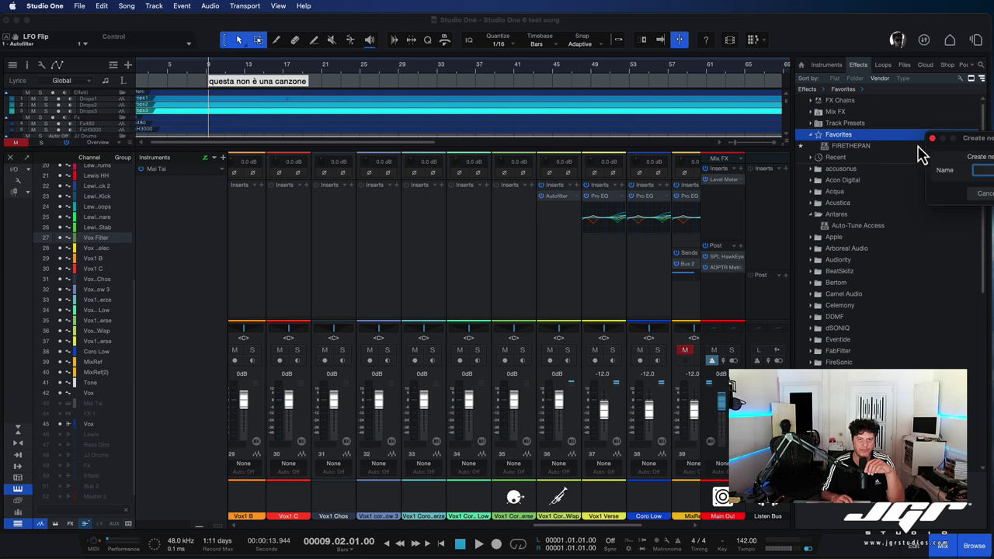
left_click_drag(988, 140, 864, 183)
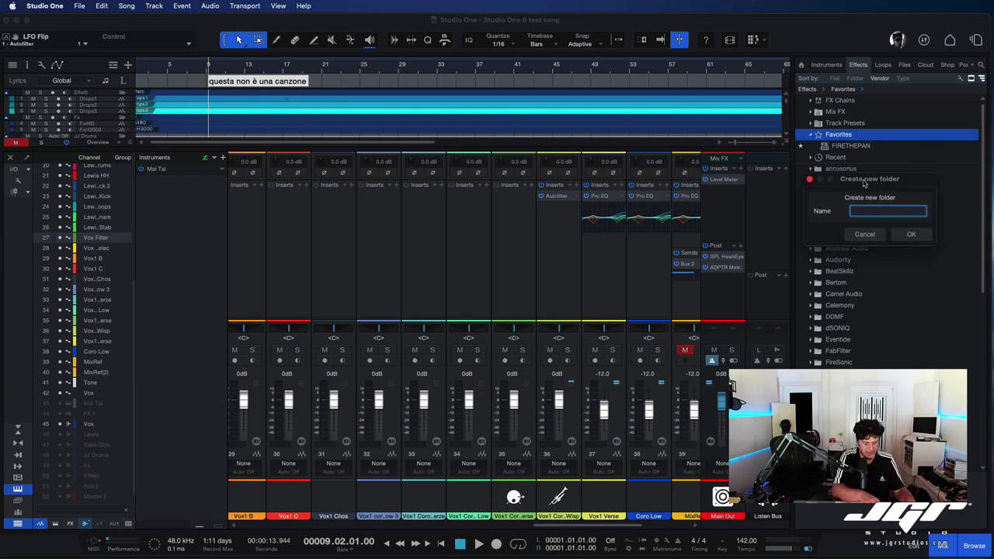
type("JGR")
key("Return")
Add the recent effects FabFilter Pro-Q 3 and Multiband Dynamics to the JGR favorites folder
left_click(818, 170)
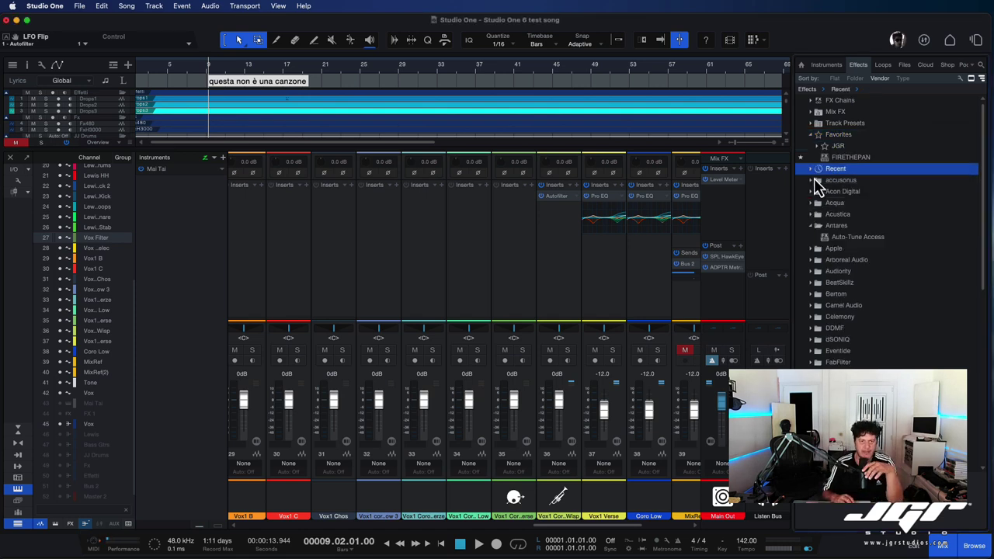
left_click(811, 169)
left_click_drag(870, 280, 839, 159)
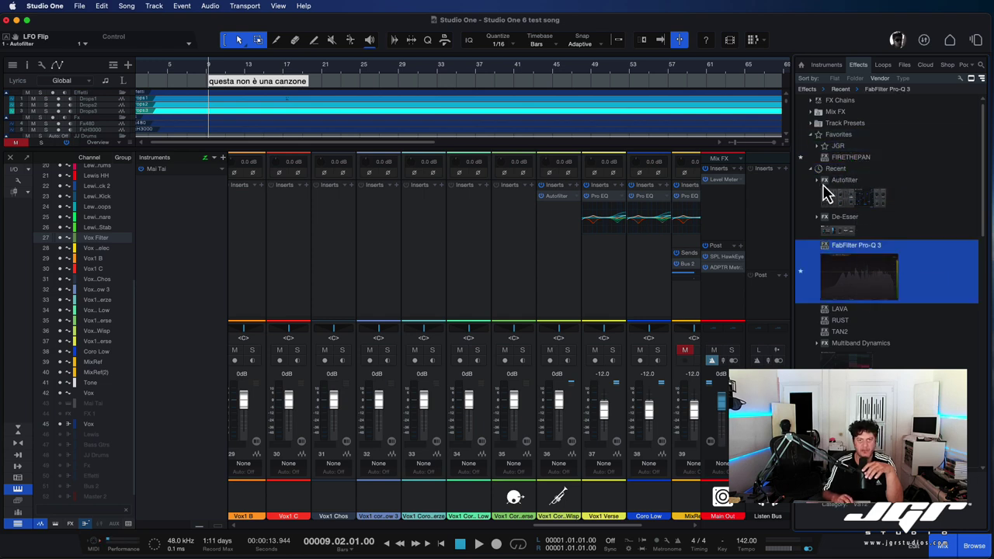
left_click(819, 146)
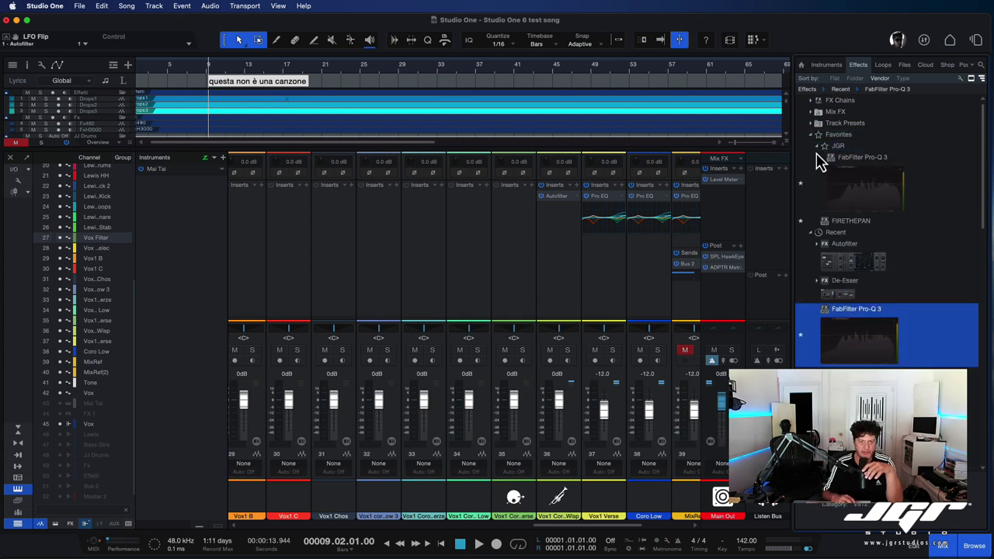
left_click_drag(857, 283, 837, 160)
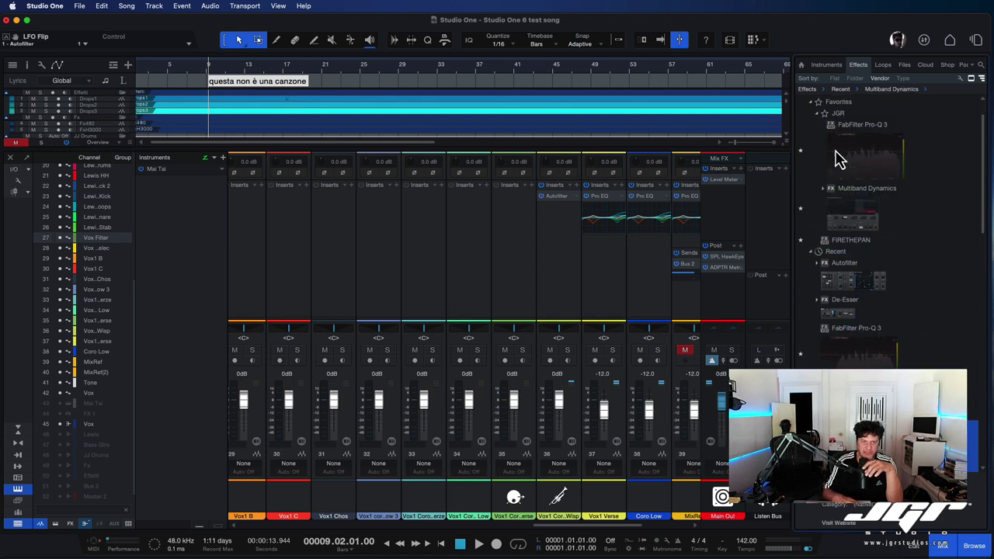
Collapse the Recent effects list, and fold and unfold the JGR favorites folder
left_click(812, 252)
left_click(817, 114)
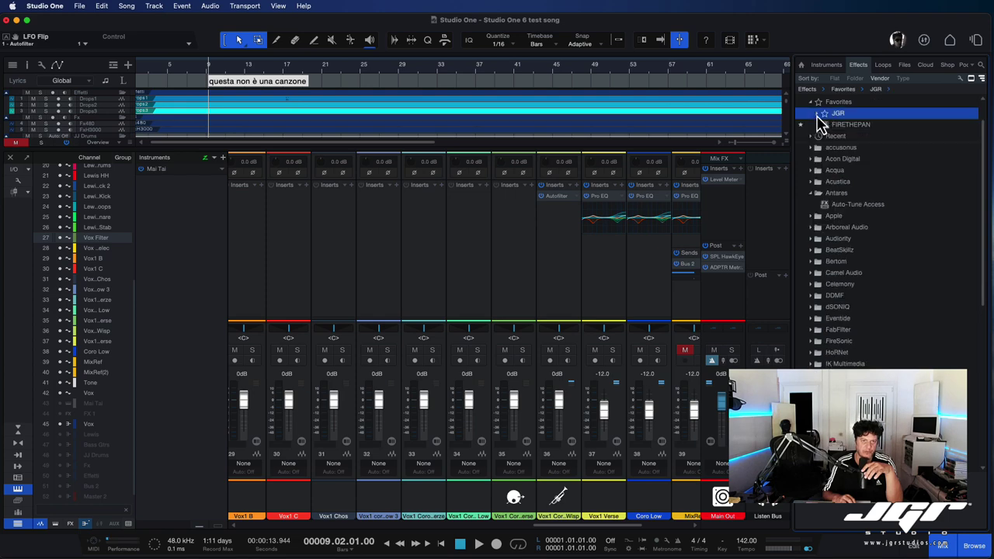
left_click(816, 115)
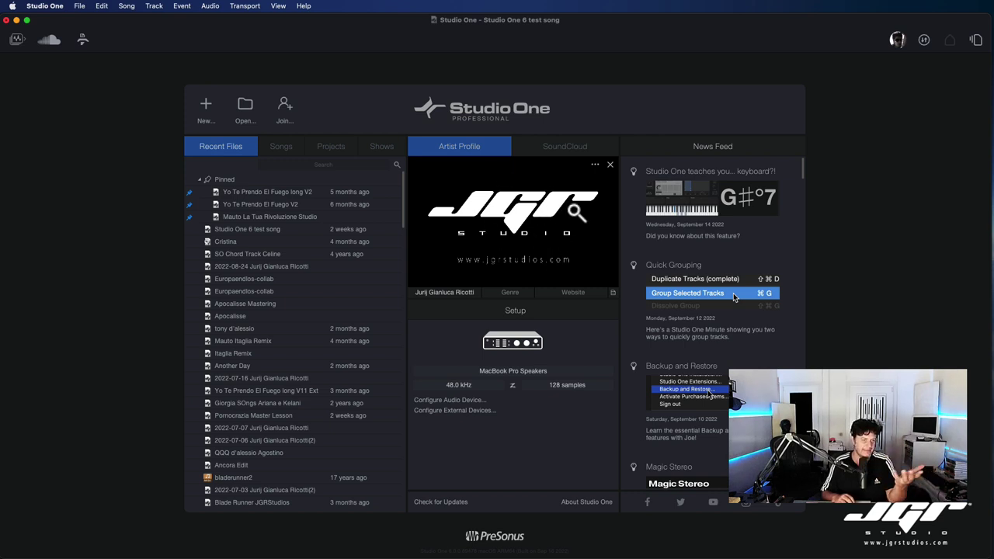
Add a new artist profile on the start page
left_click(614, 294)
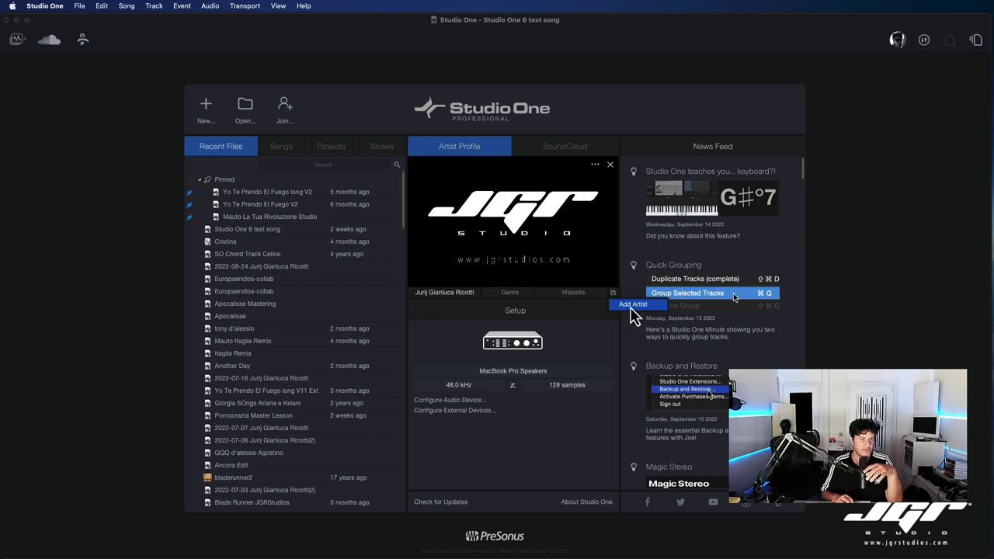
left_click(633, 305)
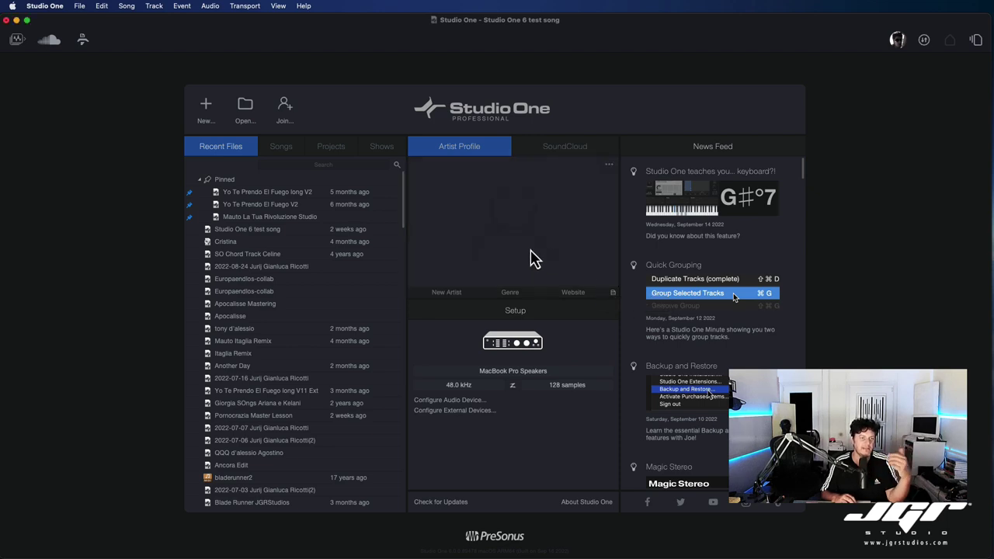